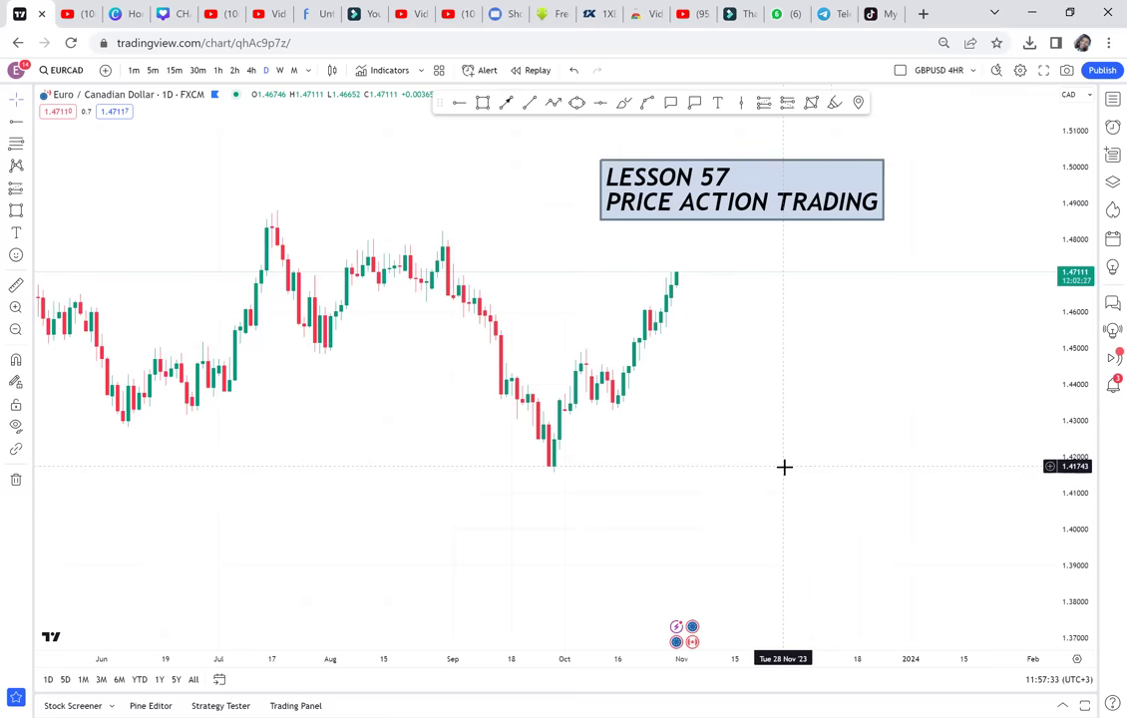
{"action": "left_click_drag", "start_coordinate": [731, 458], "coordinate": [675, 439]}
{"action": "scroll", "coordinate": [675, 439], "scroll_direction": "down", "scroll_amount": 3}
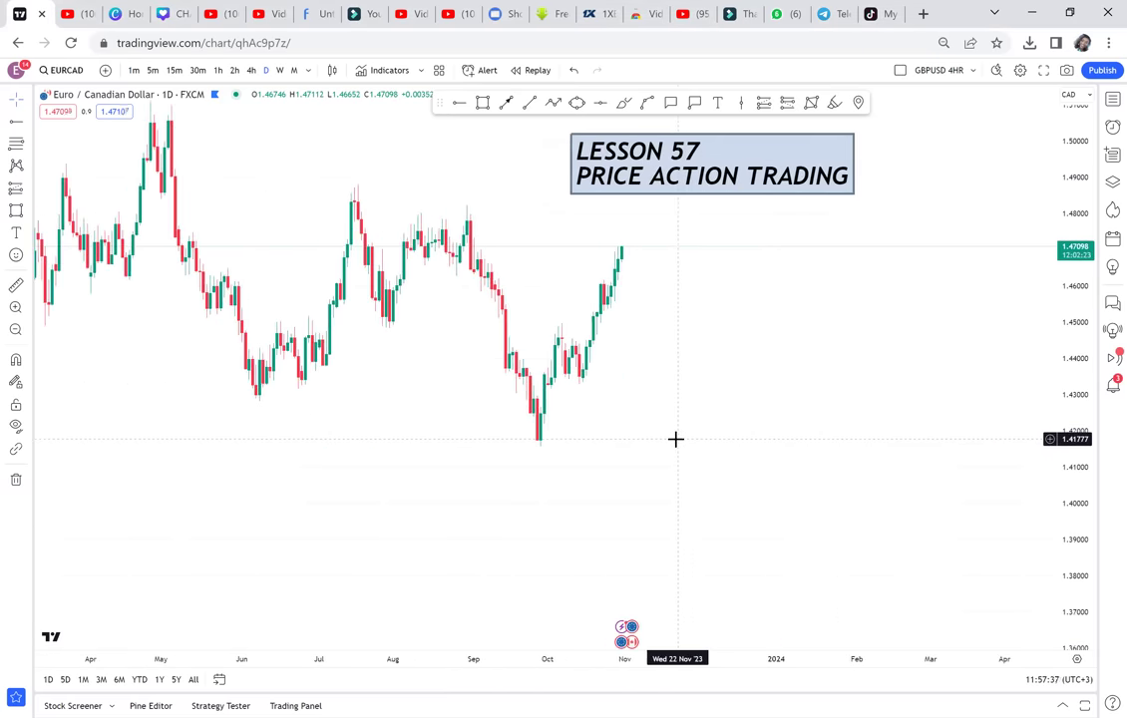
{"action": "scroll", "coordinate": [675, 439], "scroll_direction": "down", "scroll_amount": 2}
{"action": "scroll", "coordinate": [895, 440], "scroll_direction": "left", "scroll_amount": 4}
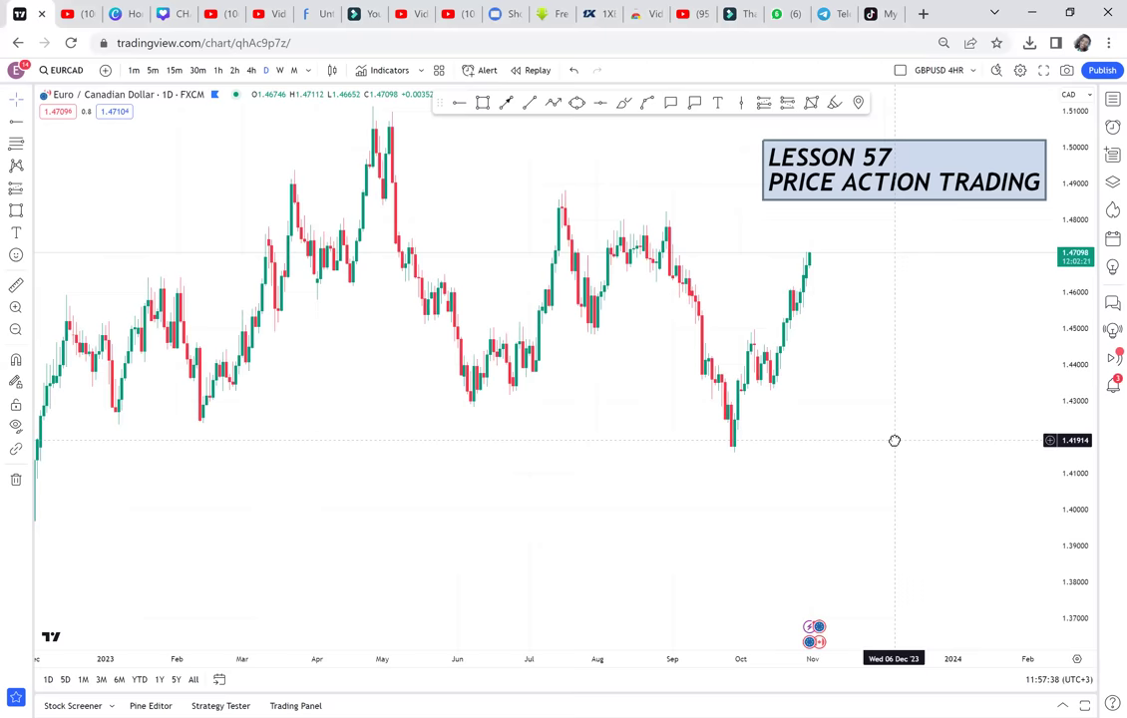
{"action": "scroll", "coordinate": [843, 451], "scroll_direction": "right", "scroll_amount": 1}
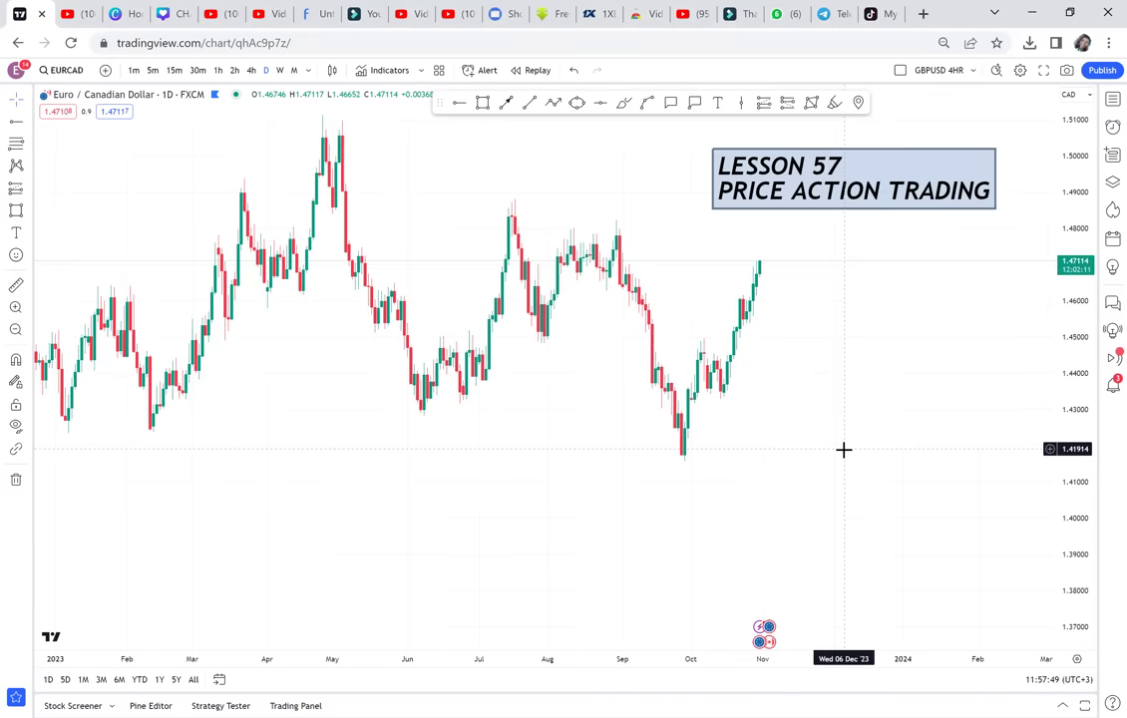
{"action": "left_click_drag", "start_coordinate": [492, 403], "coordinate": [596, 403]}
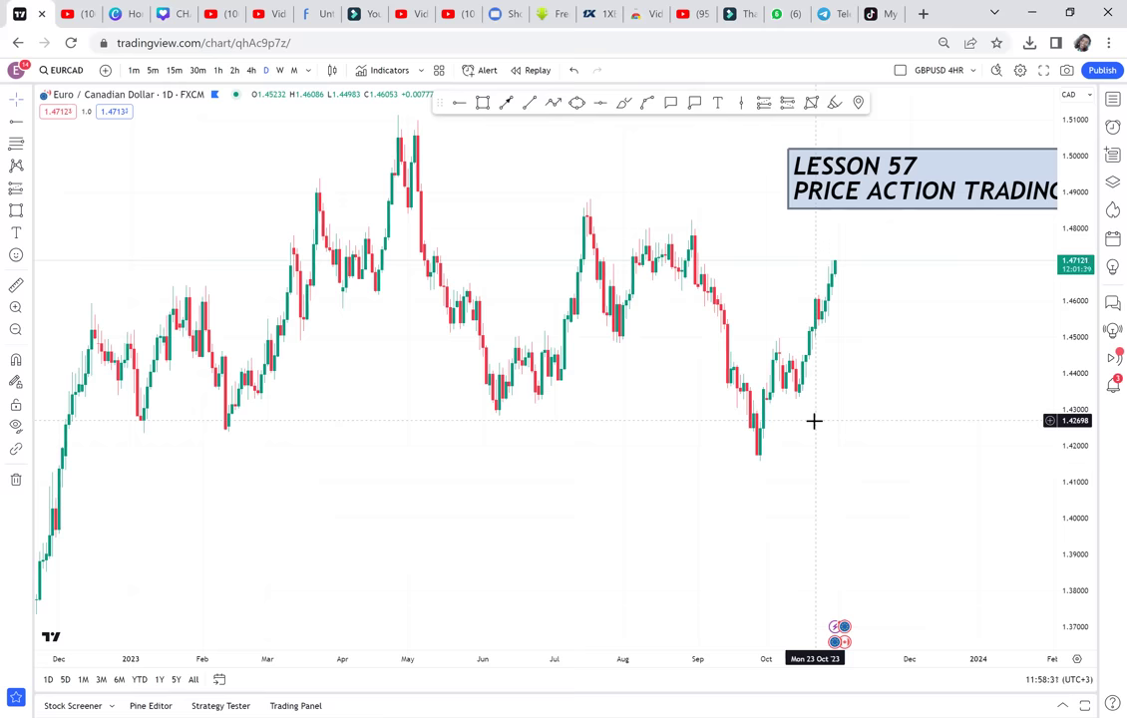
- Add a text note in the empty area beyond the latest candles reading "TRADER A", a blank line, then "TRDER B"
{"action": "left_click_drag", "start_coordinate": [912, 410], "coordinate": [717, 415]}
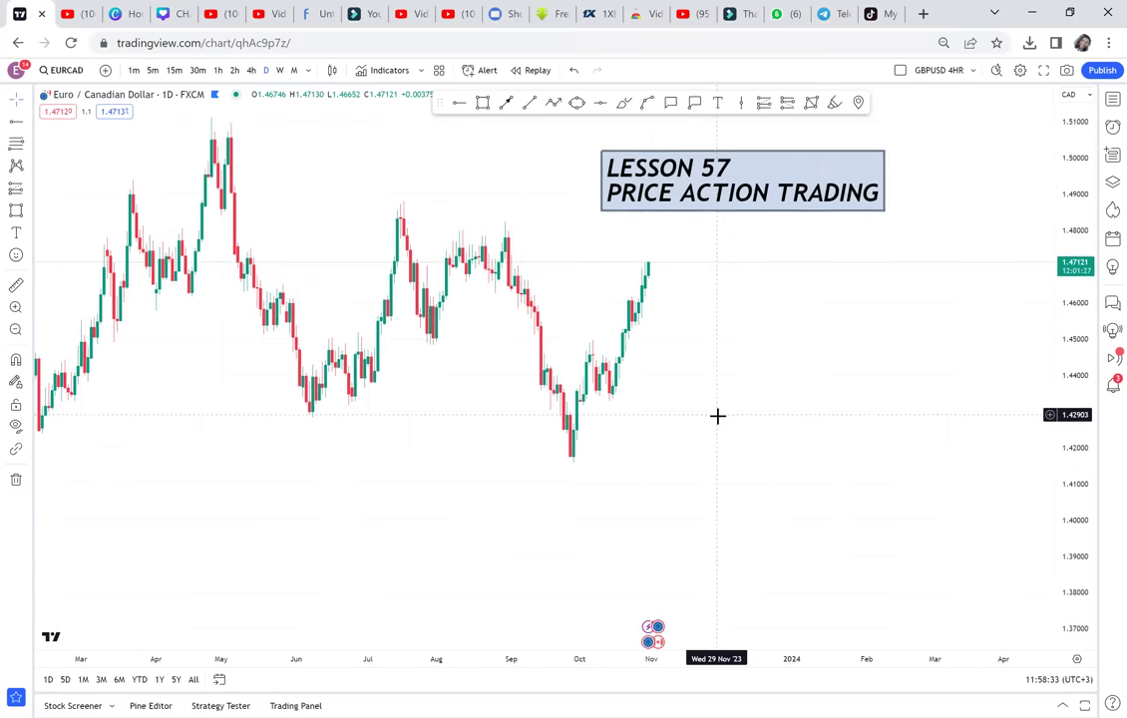
{"action": "left_click_drag", "start_coordinate": [652, 375], "coordinate": [552, 375]}
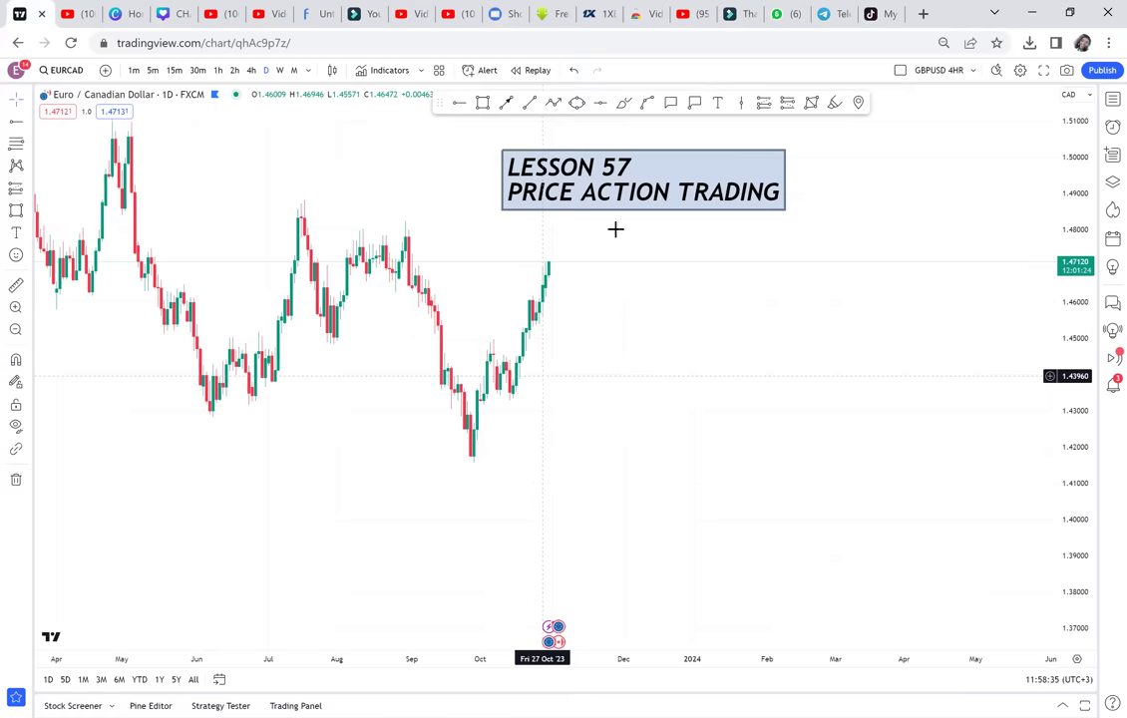
{"action": "left_click", "coordinate": [717, 104]}
{"action": "left_click", "coordinate": [640, 305]}
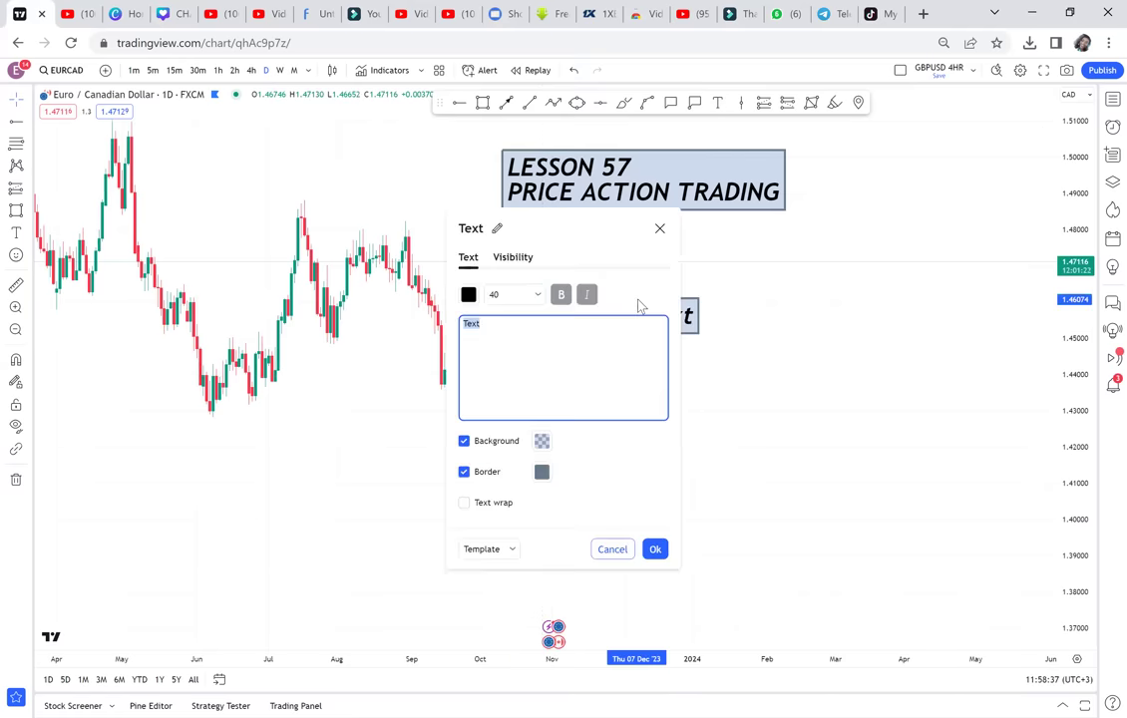
{"action": "type", "text": "TRADER "}
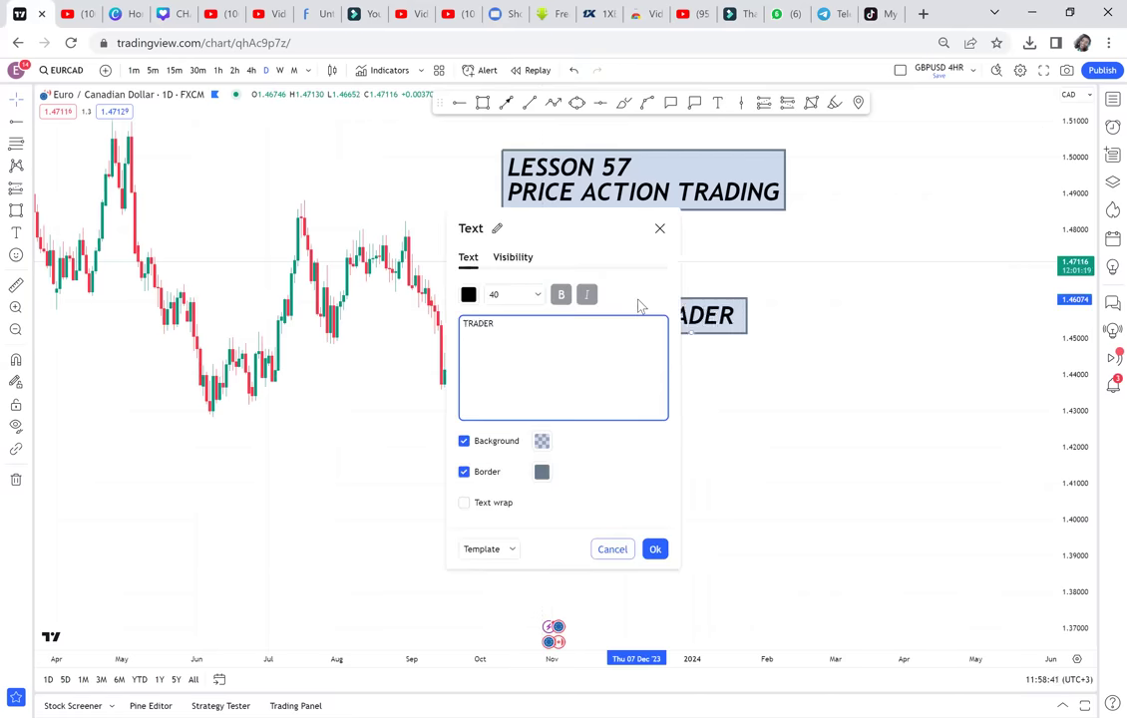
{"action": "type", "text": "A"}
{"action": "key", "text": "Return"}
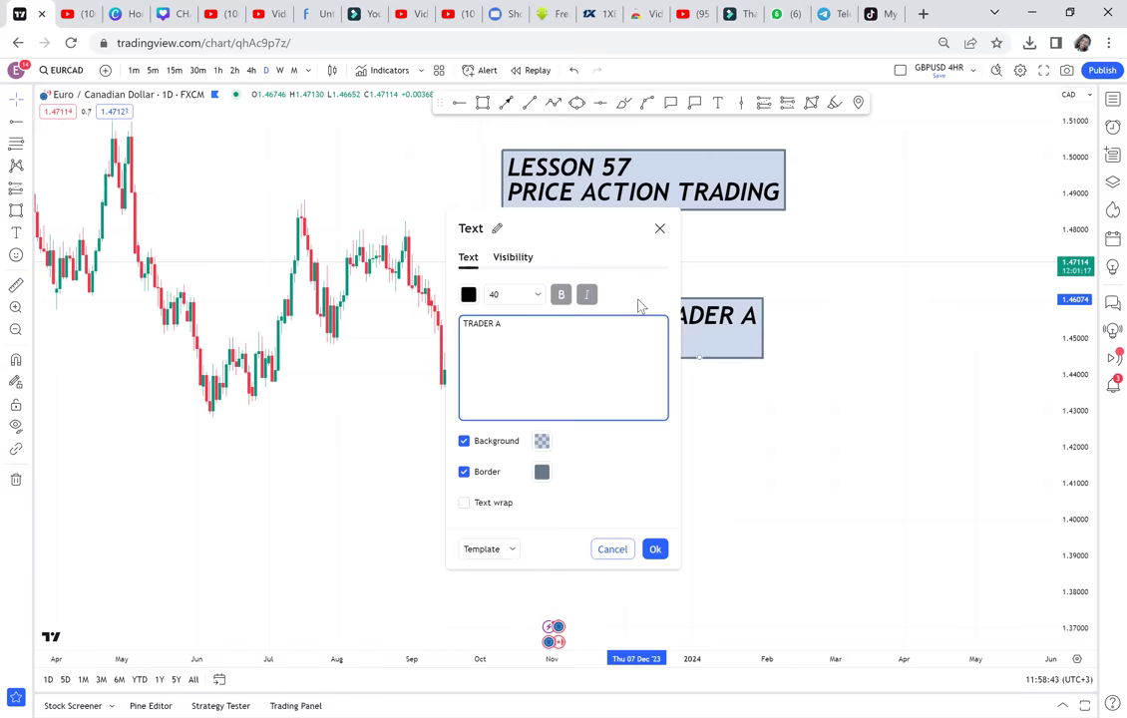
{"action": "key", "text": "Return"}
{"action": "type", "text": "TRDER B"}
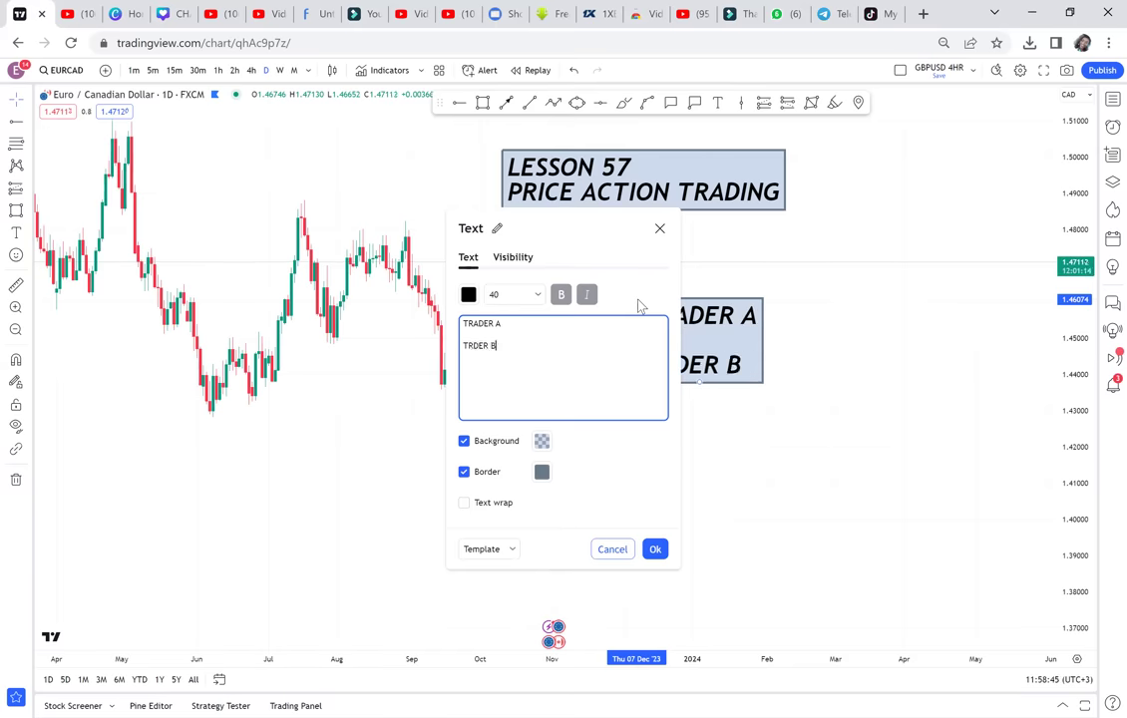
{"action": "left_click", "coordinate": [839, 374]}
- Draw an arrow rising from the "TRADER A" line of the note into the empty chart area
{"action": "left_click_drag", "start_coordinate": [828, 377], "coordinate": [737, 390]}
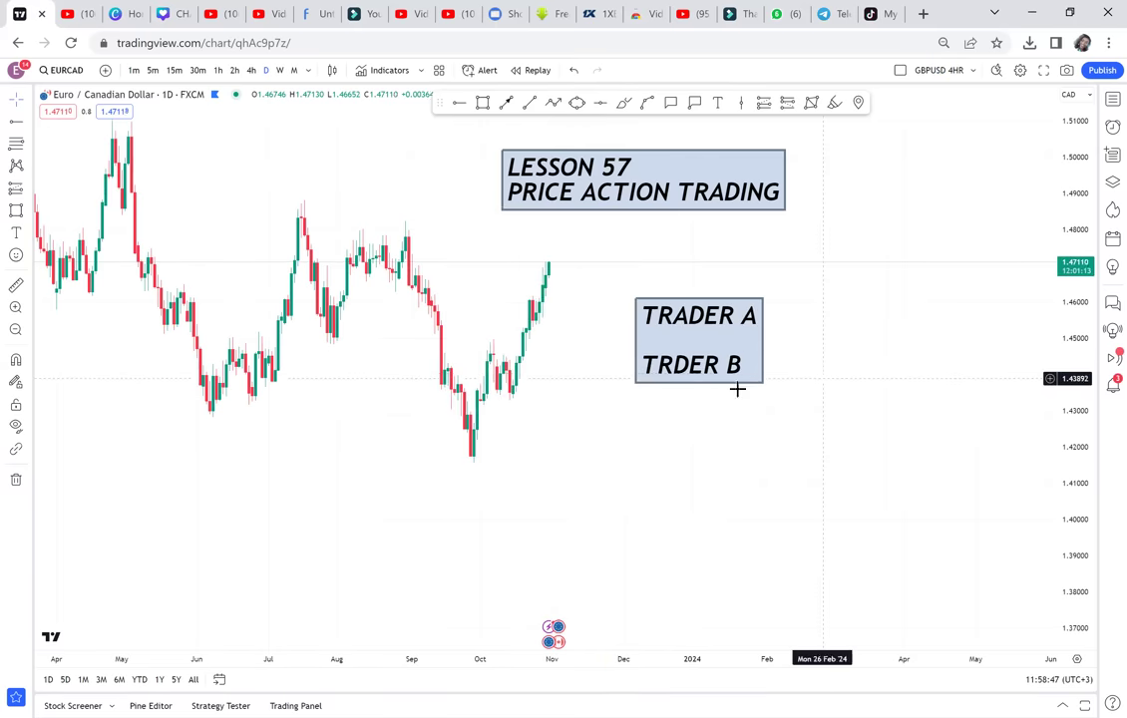
{"action": "left_click", "coordinate": [507, 103]}
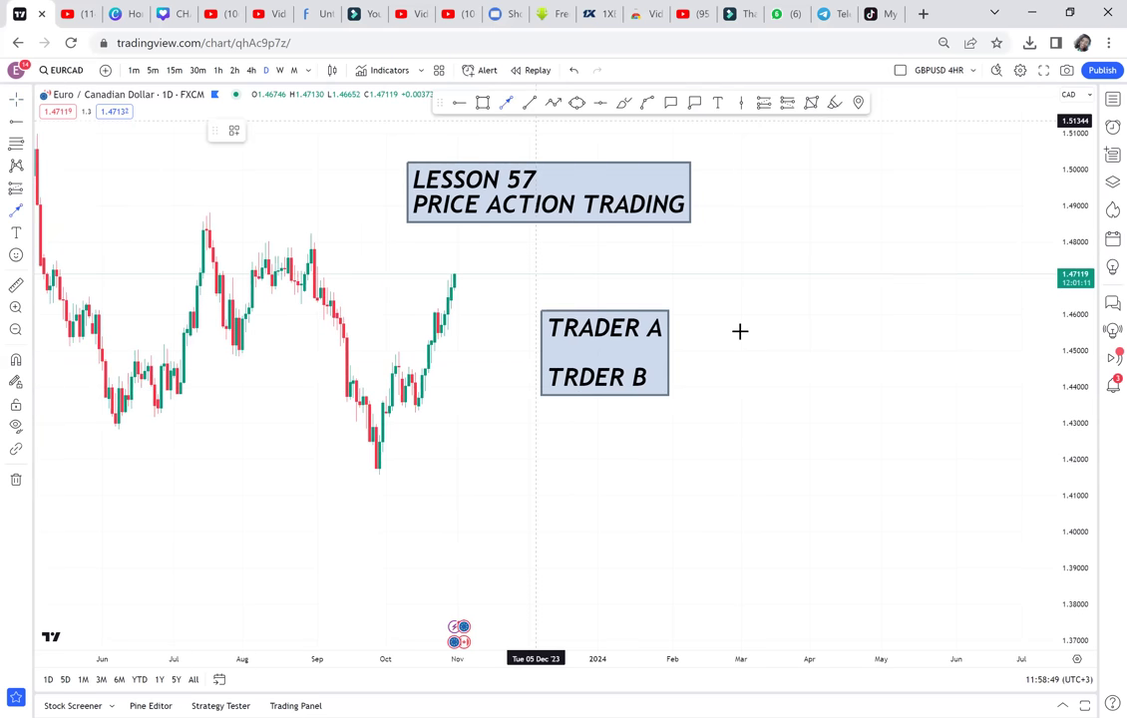
{"action": "left_click_drag", "start_coordinate": [669, 330], "coordinate": [735, 297]}
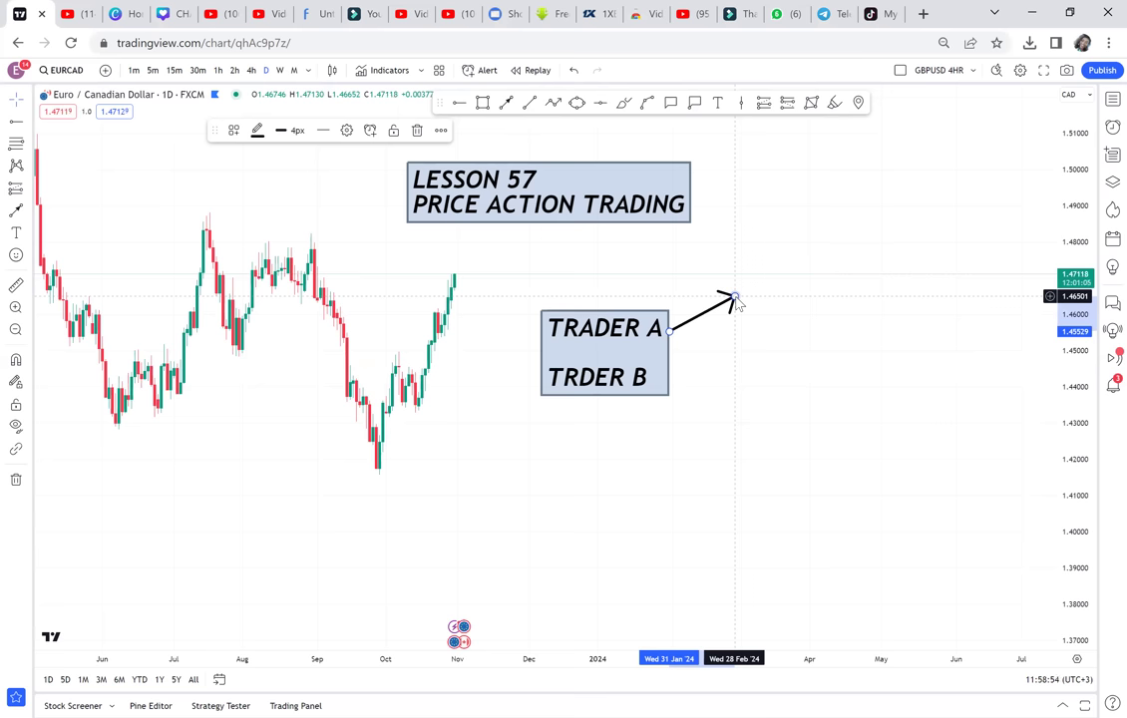
- Add a text note at the tip of Trader A's arrow reading "WHERE THE MARKET IS GOING", broken after "MARKET"
{"action": "left_click", "coordinate": [717, 102]}
{"action": "left_click", "coordinate": [758, 284]}
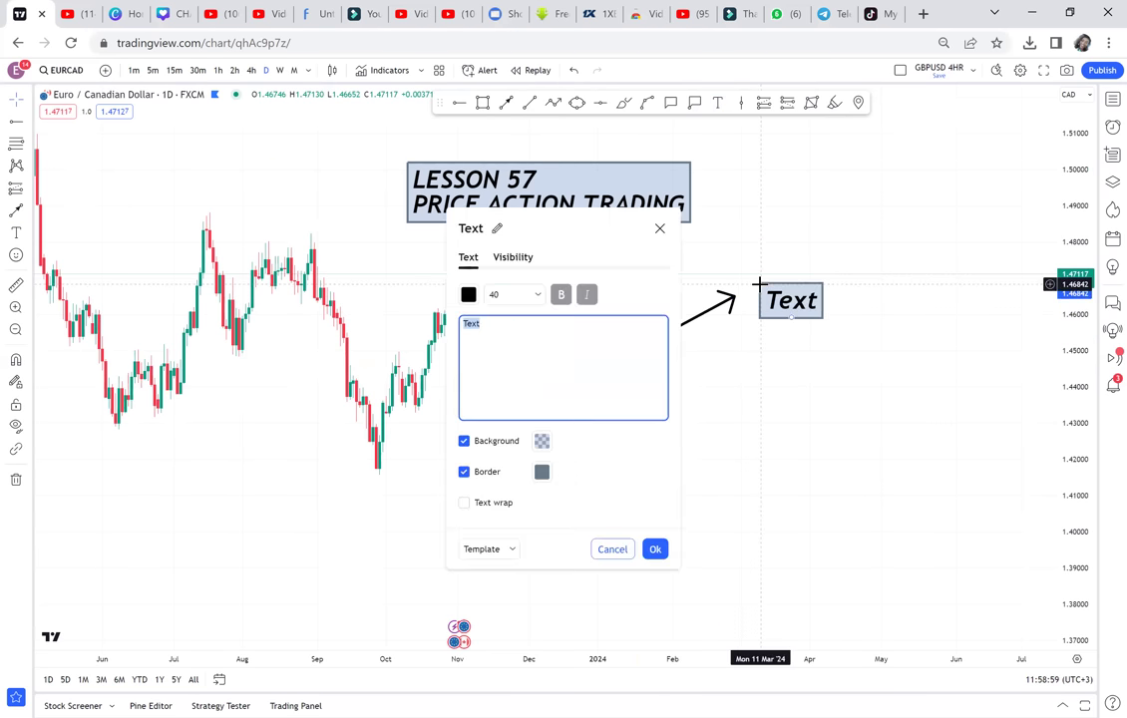
{"action": "type", "text": "WHERE "}
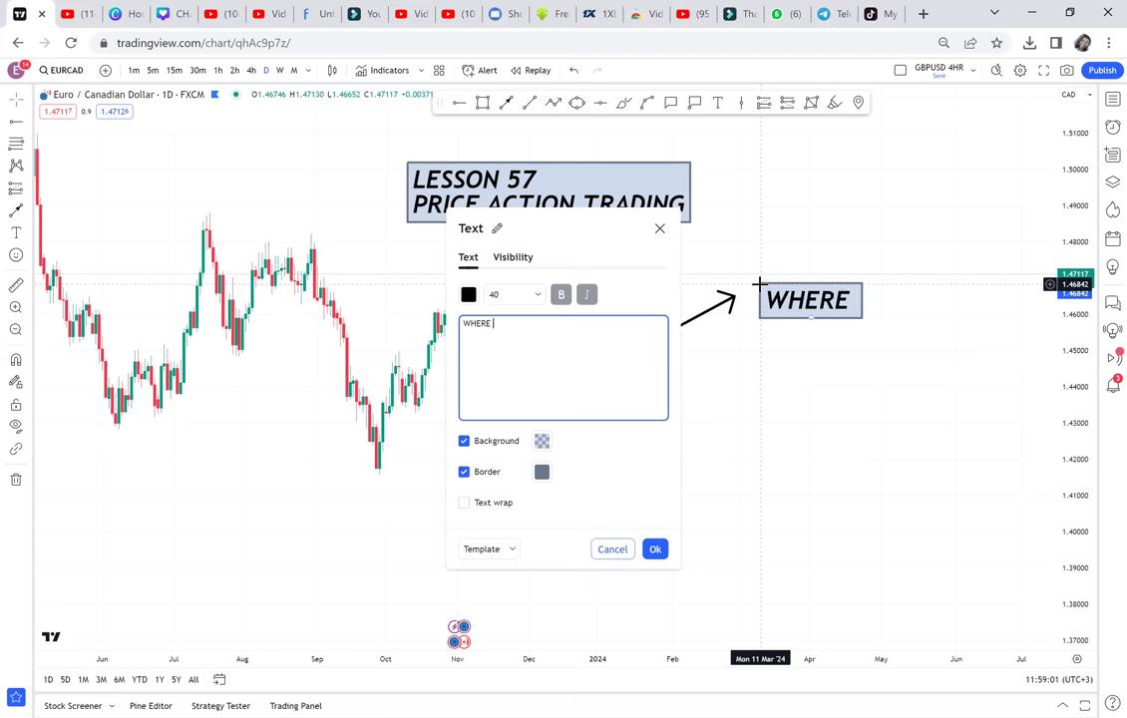
{"action": "type", "text": "THE MARKET"}
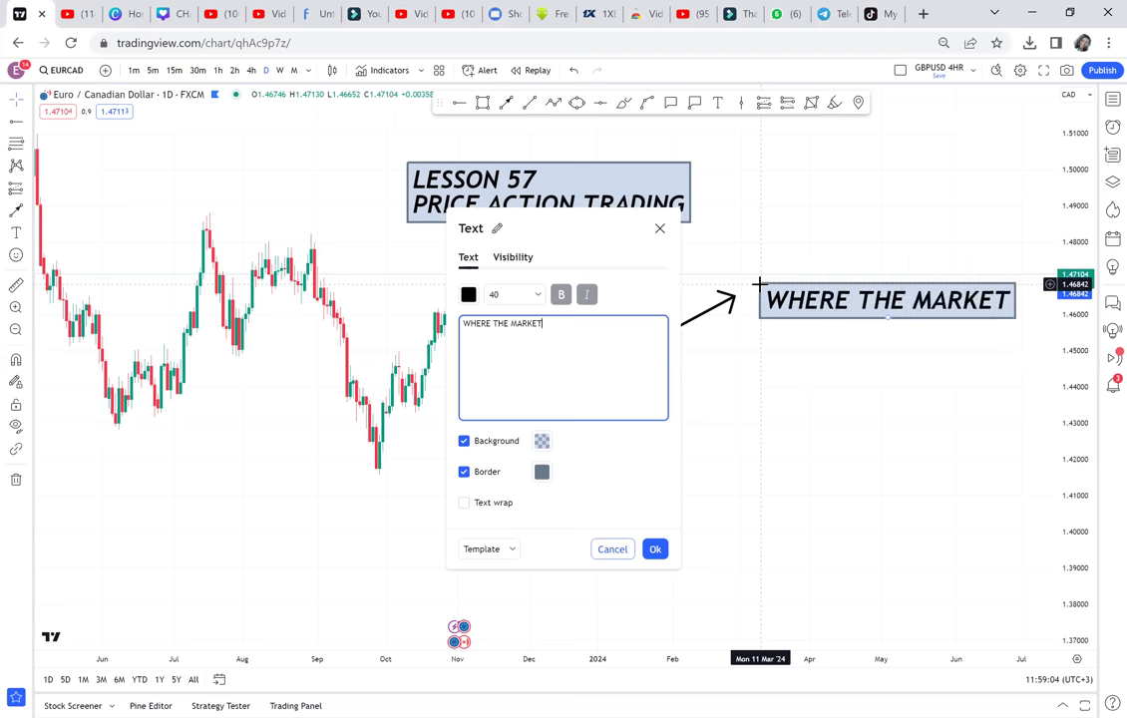
{"action": "key", "text": "Return"}
{"action": "type", "text": "IS GOING"}
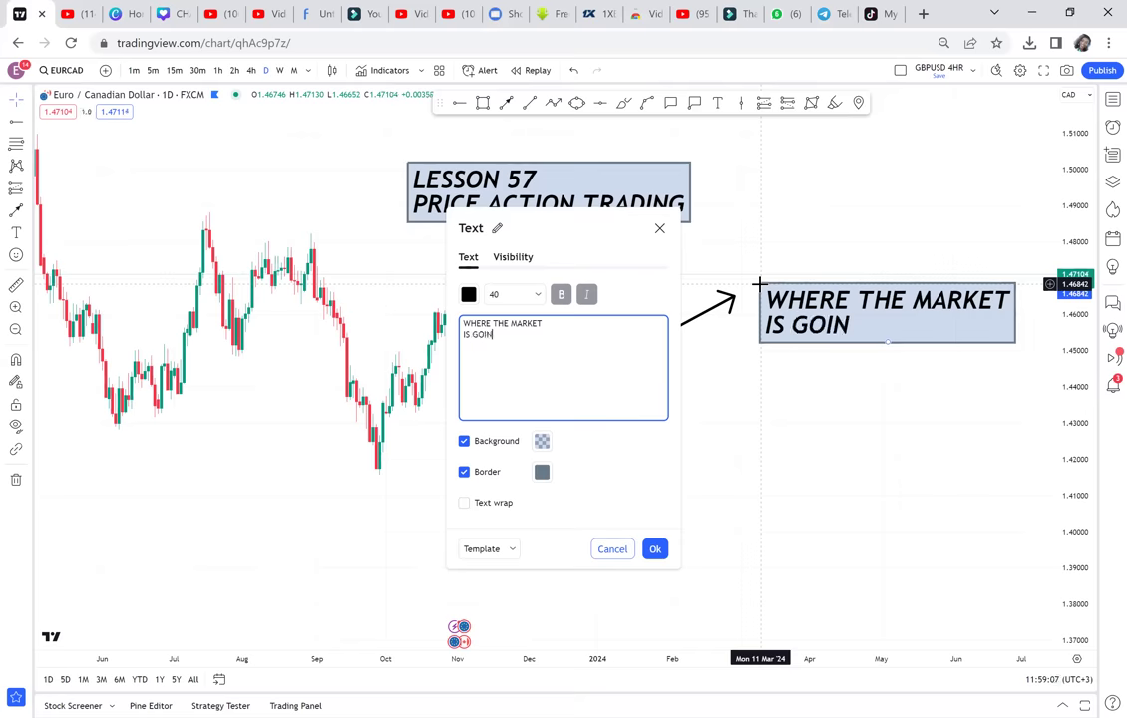
{"action": "left_click", "coordinate": [847, 391]}
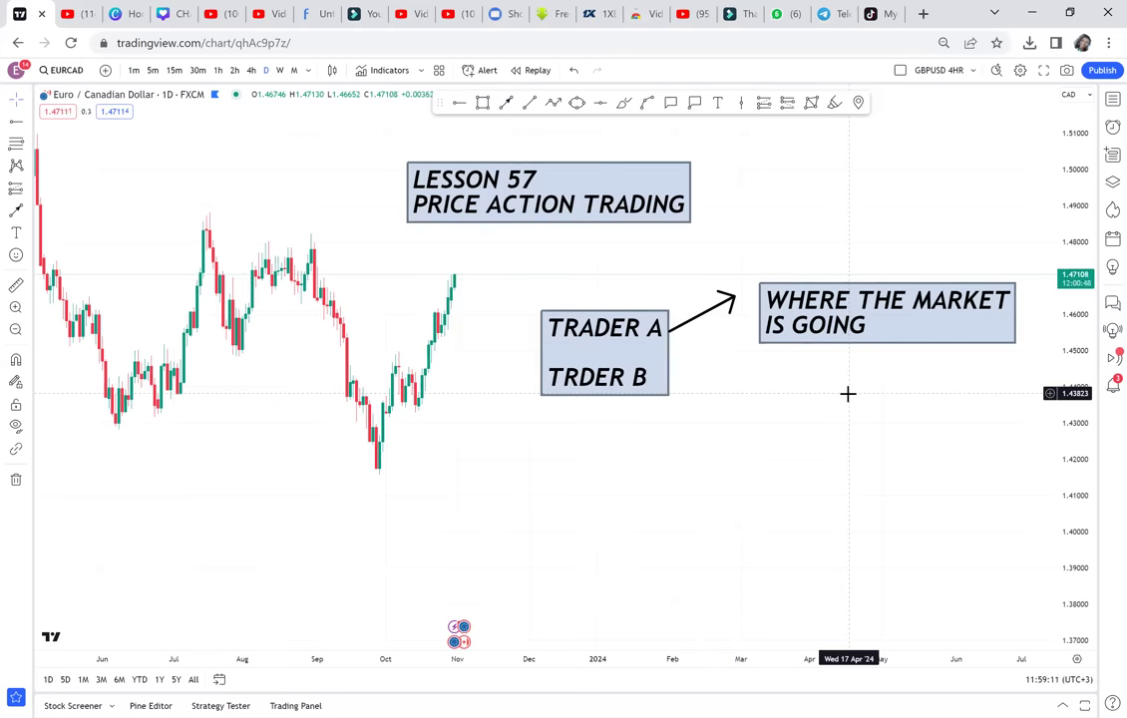
- Draw an arrow sloping down from the "TRDER B" line of the note into the empty chart area
{"action": "left_click_drag", "start_coordinate": [836, 397], "coordinate": [707, 394]}
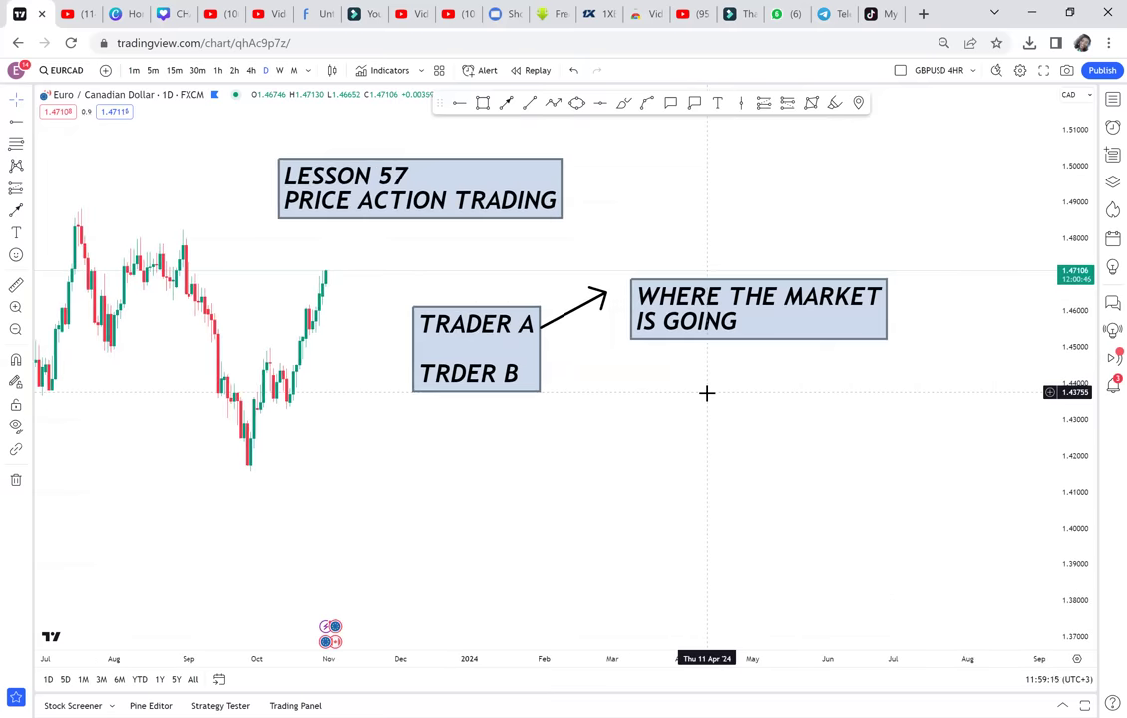
{"action": "left_click", "coordinate": [508, 104]}
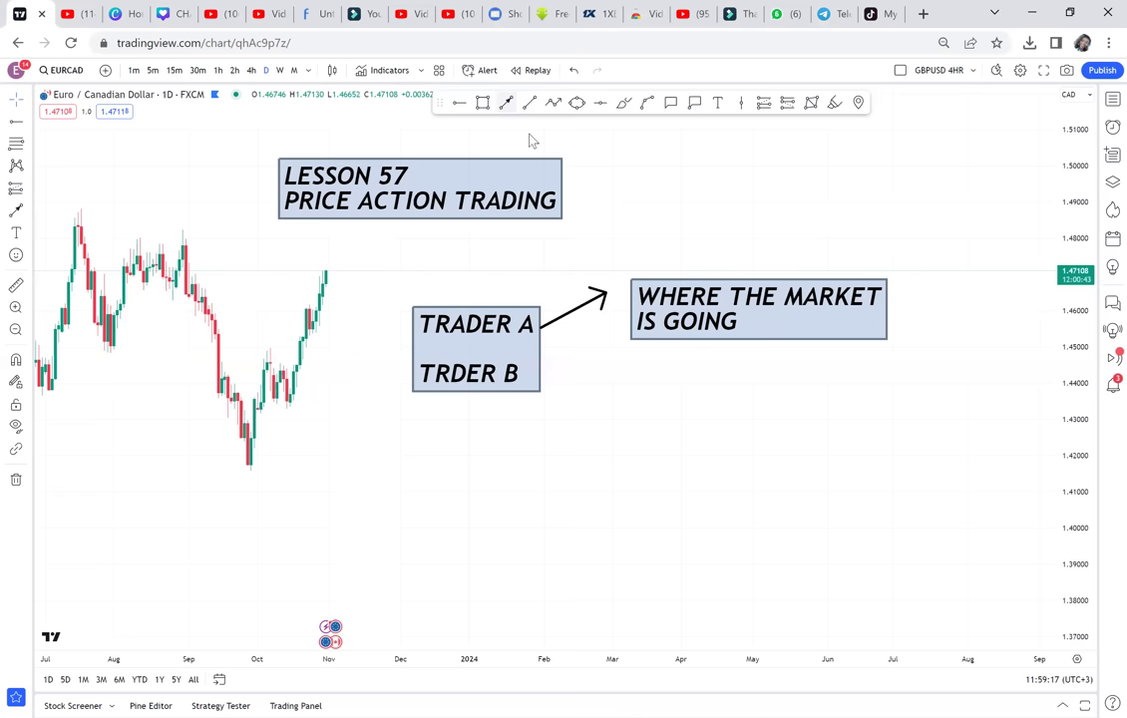
{"action": "left_click", "coordinate": [626, 447]}
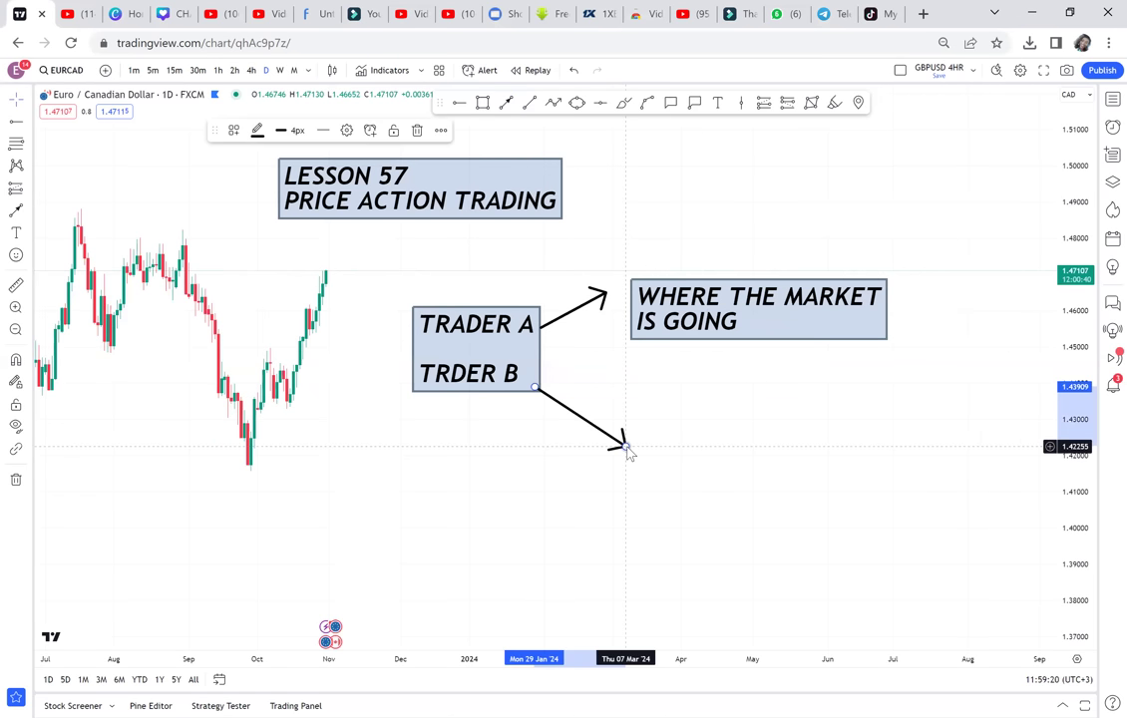
- Add a text note at the tip of the descending arrow reading "WHERE THE MARKET IS COMING FROM", broken after "COMING"
{"action": "left_click", "coordinate": [717, 103]}
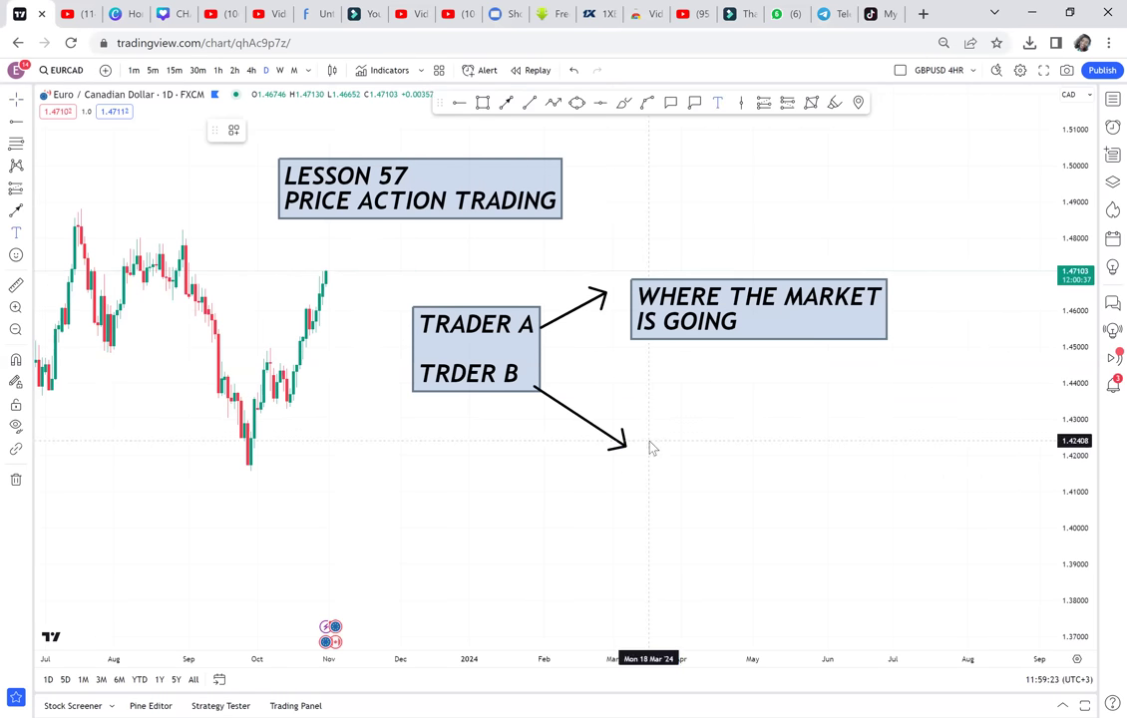
{"action": "left_click", "coordinate": [649, 445]}
{"action": "type", "text": "WHERE "}
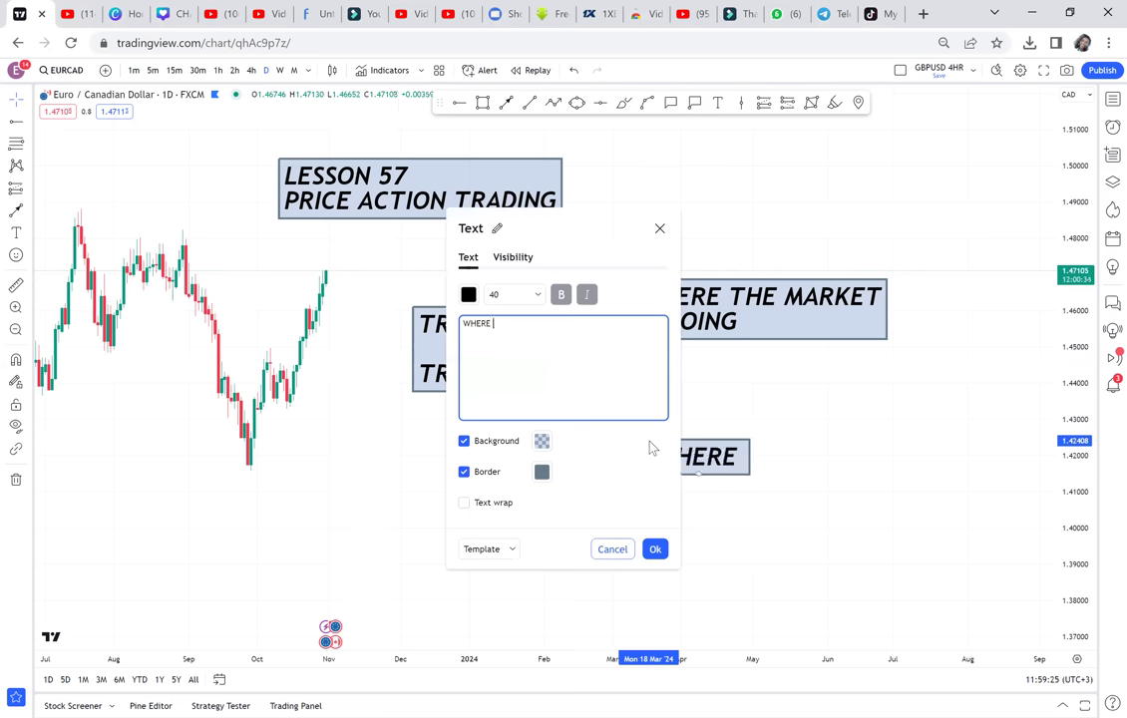
{"action": "type", "text": "THE MARK"}
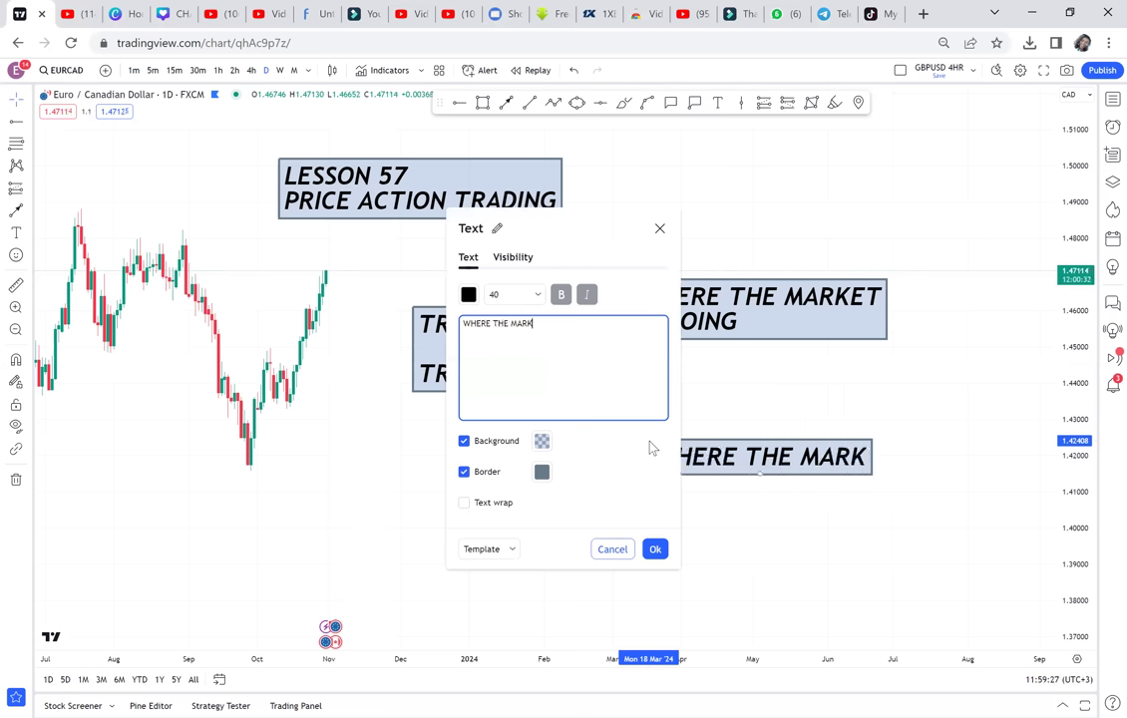
{"action": "type", "text": "ET IS COMING"}
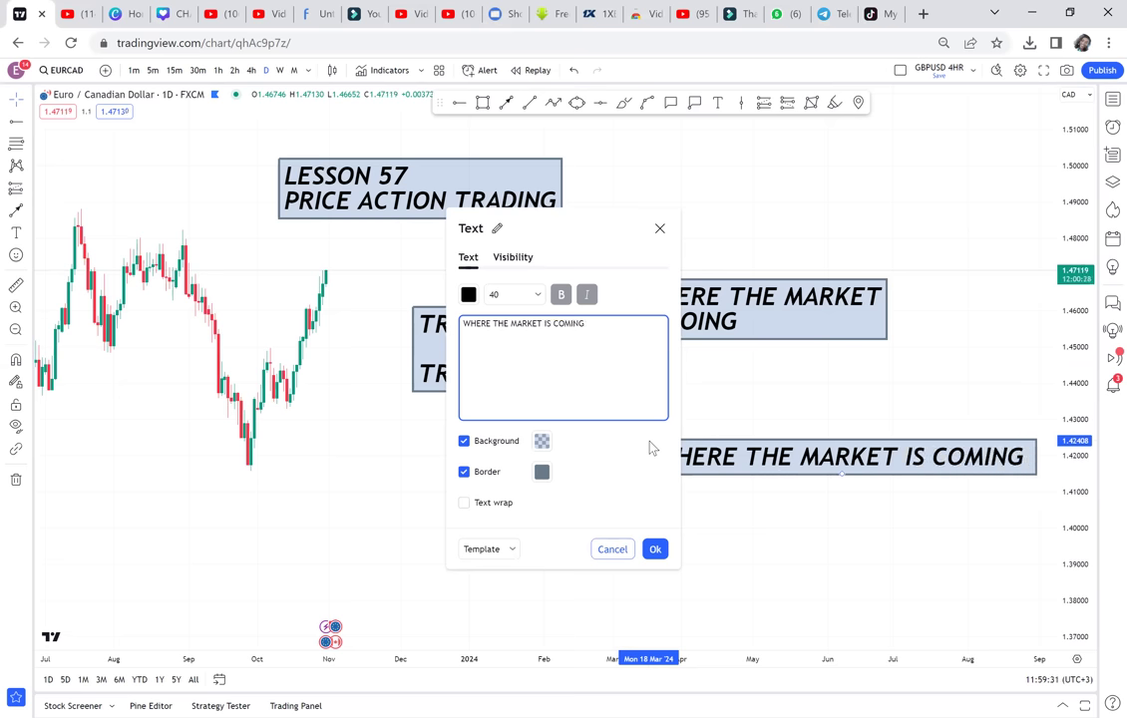
{"action": "key", "text": "Return"}
{"action": "type", "text": "FROM"}
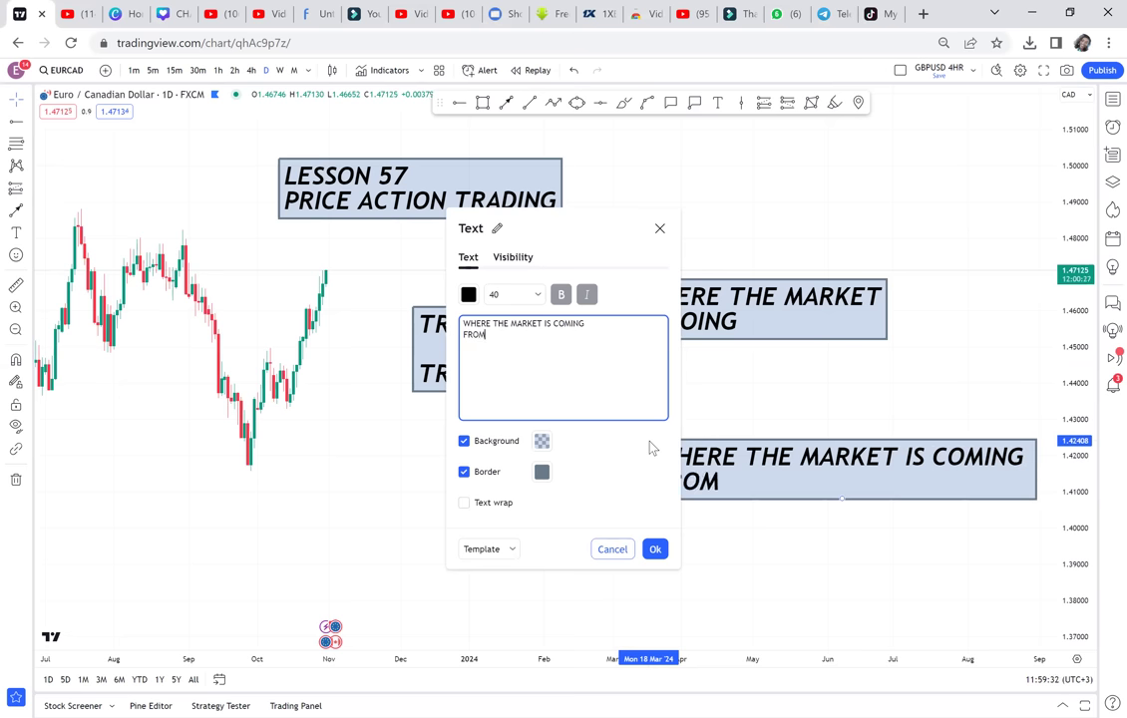
{"action": "left_click", "coordinate": [825, 408]}
- Raise the "WHERE THE MARKET IS GOING" note slightly beside its arrow, and correct the second trader's label to "TRADER B"
{"action": "left_click_drag", "start_coordinate": [825, 408], "coordinate": [717, 404]}
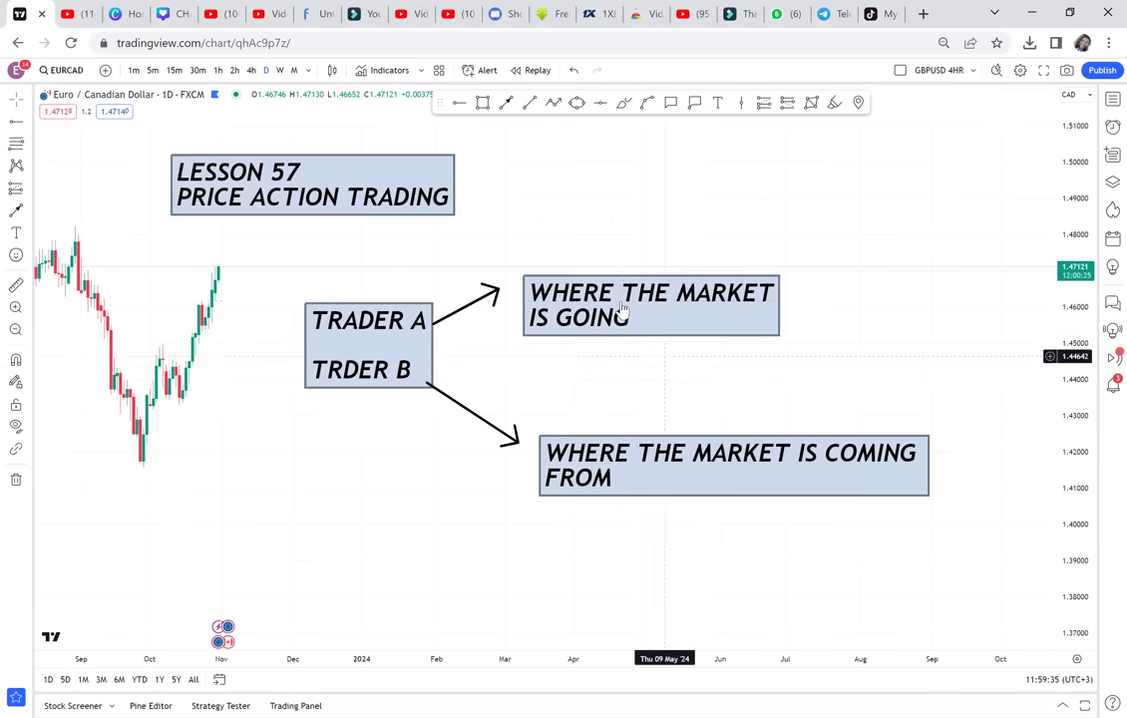
{"action": "left_click_drag", "start_coordinate": [616, 291], "coordinate": [610, 286]}
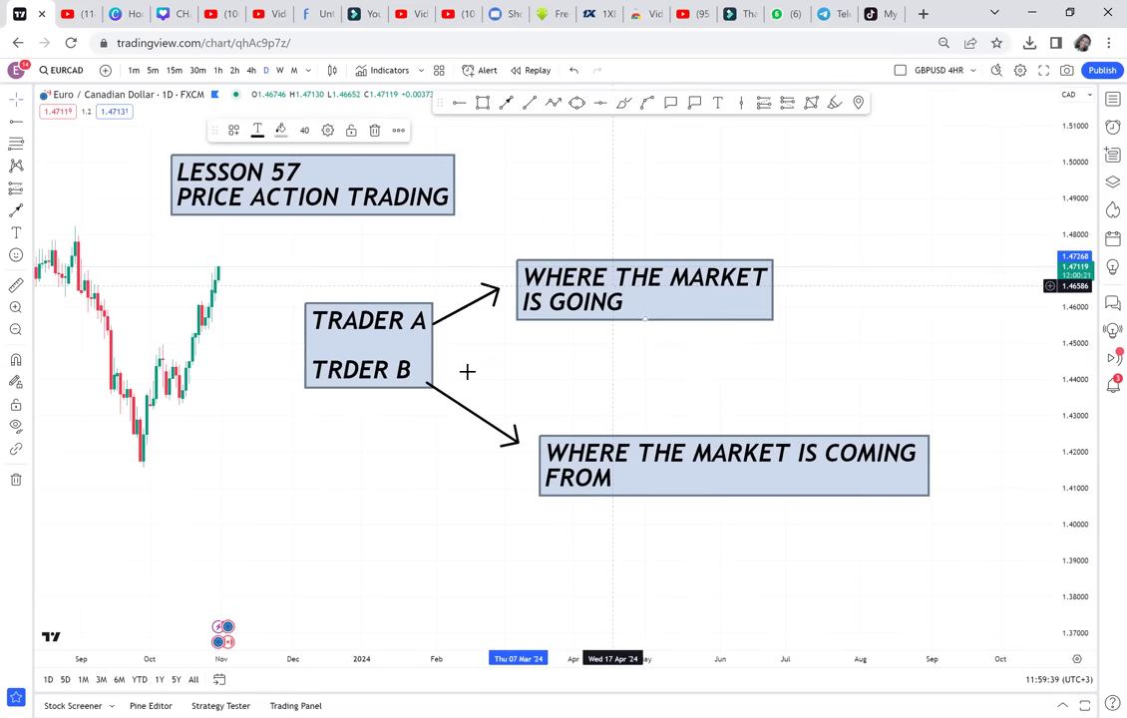
{"action": "double_click", "coordinate": [377, 383]}
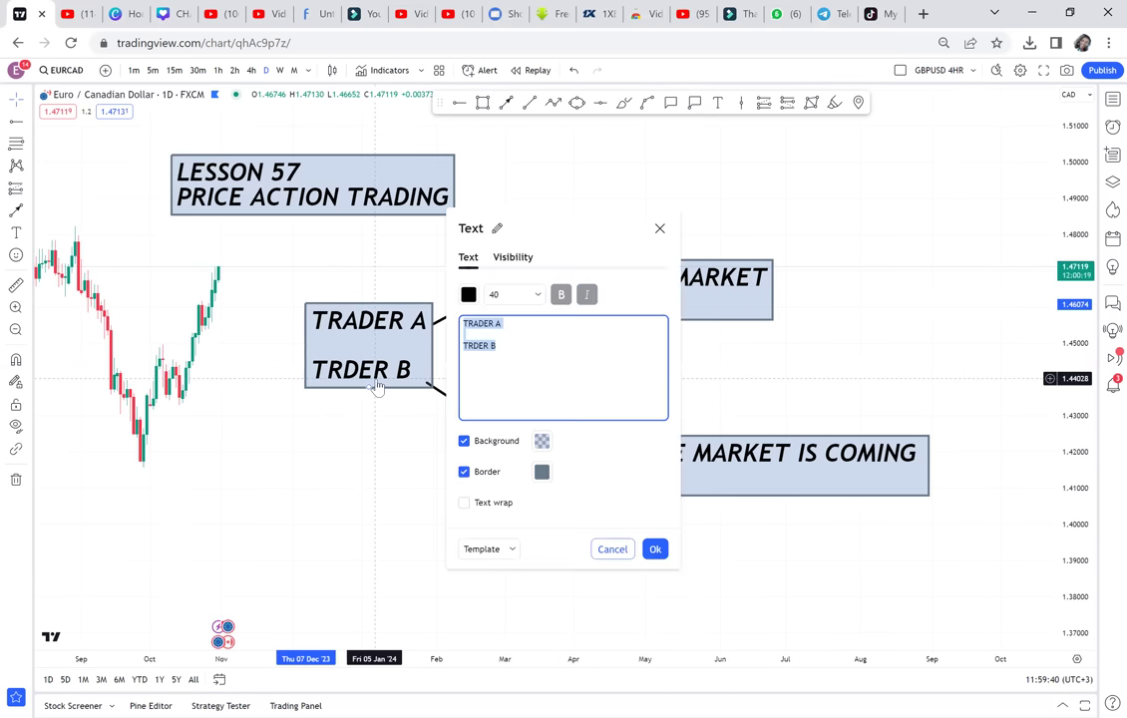
{"action": "left_click", "coordinate": [476, 348]}
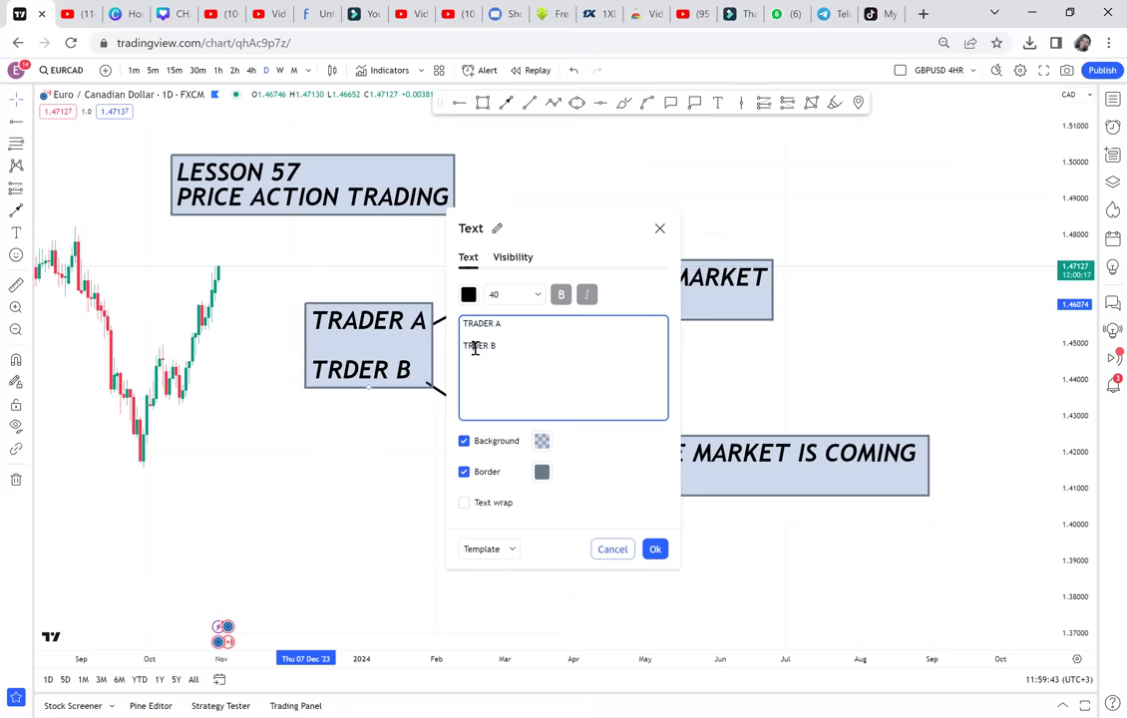
{"action": "type", "text": "A"}
{"action": "left_click", "coordinate": [786, 361]}
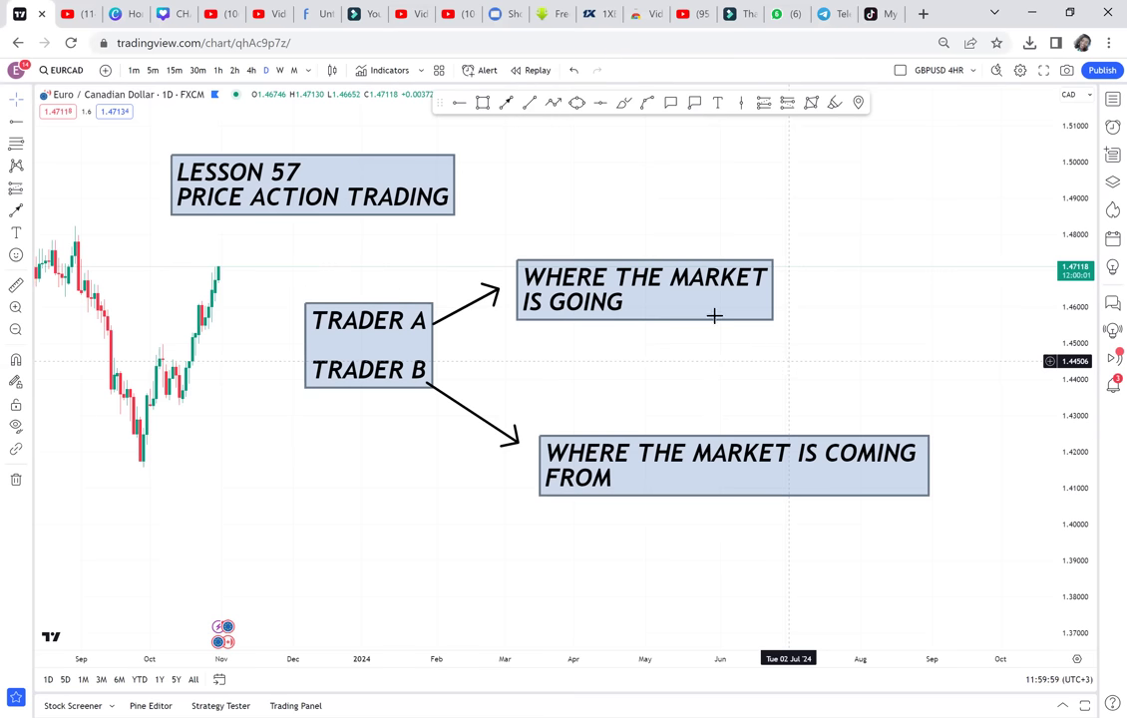
- Add a callout pointing to the edge of the "WHERE THE MARKET IS GOING" note, reading "99%"
{"action": "left_click_drag", "start_coordinate": [845, 284], "coordinate": [813, 299]}
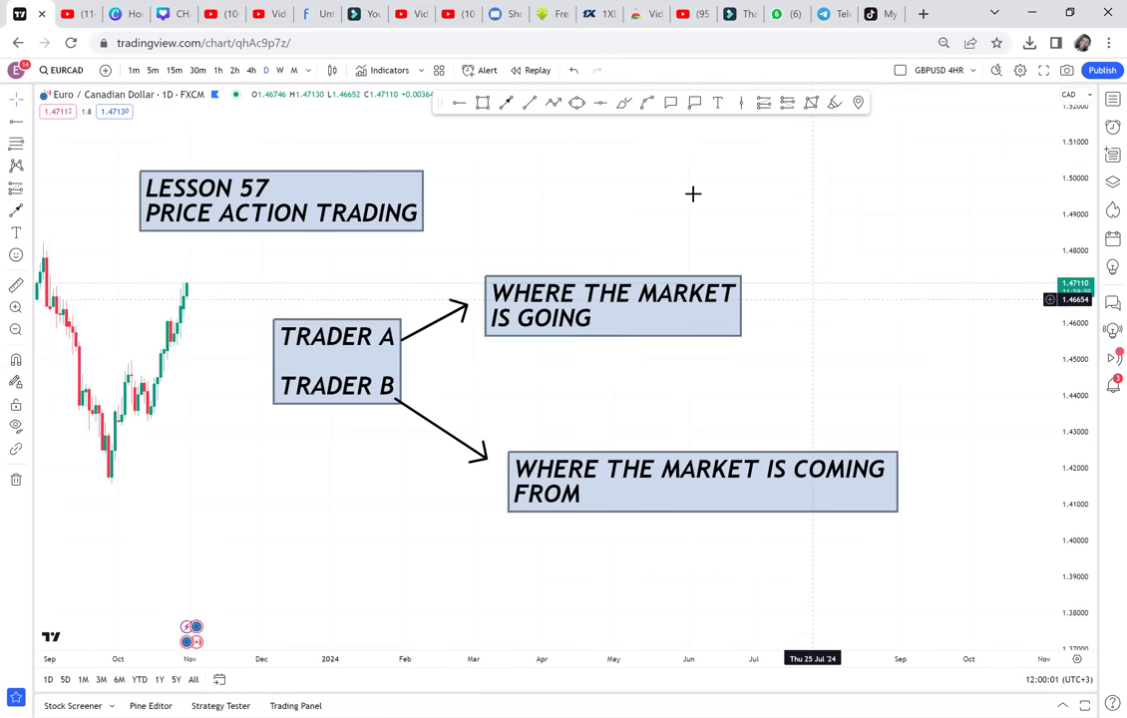
{"action": "left_click_drag", "start_coordinate": [694, 193], "coordinate": [647, 210]}
{"action": "left_click", "coordinate": [671, 104]}
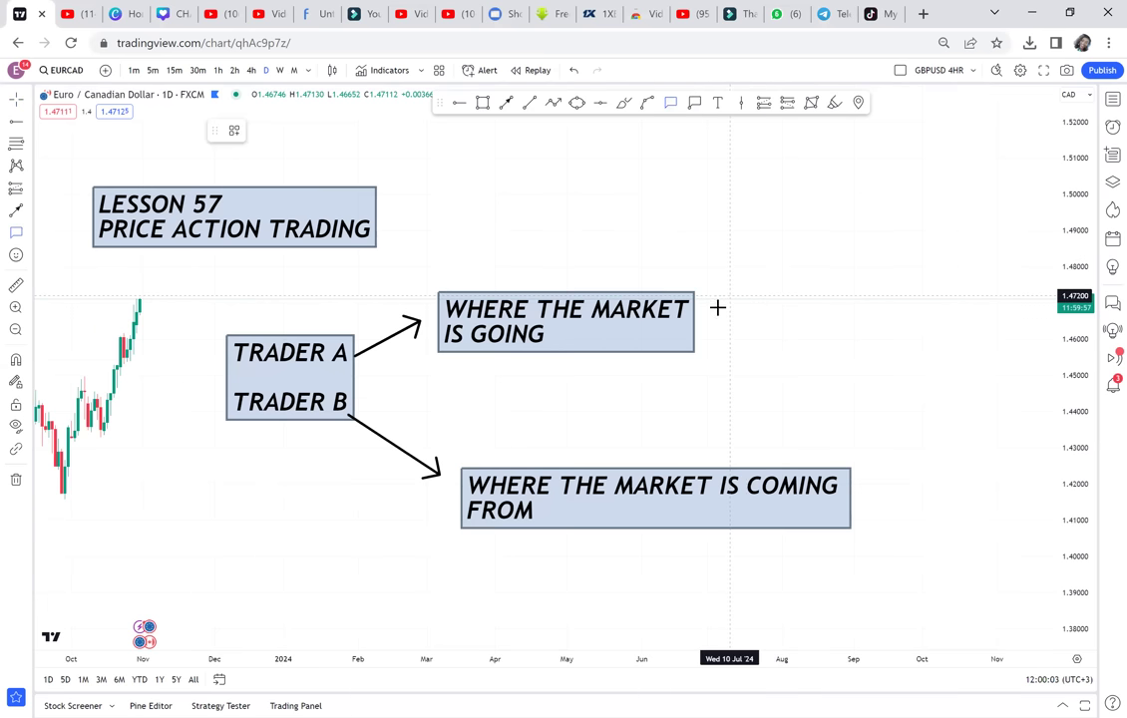
{"action": "left_click_drag", "start_coordinate": [697, 324], "coordinate": [771, 302]}
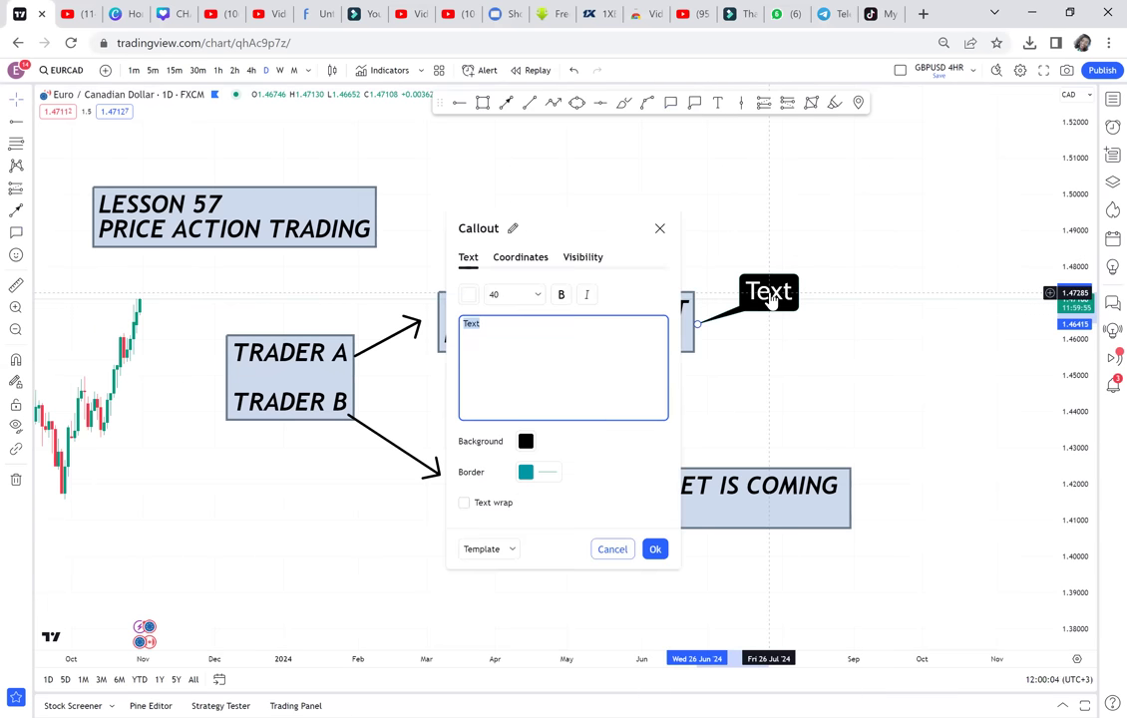
{"action": "type", "text": "99"}
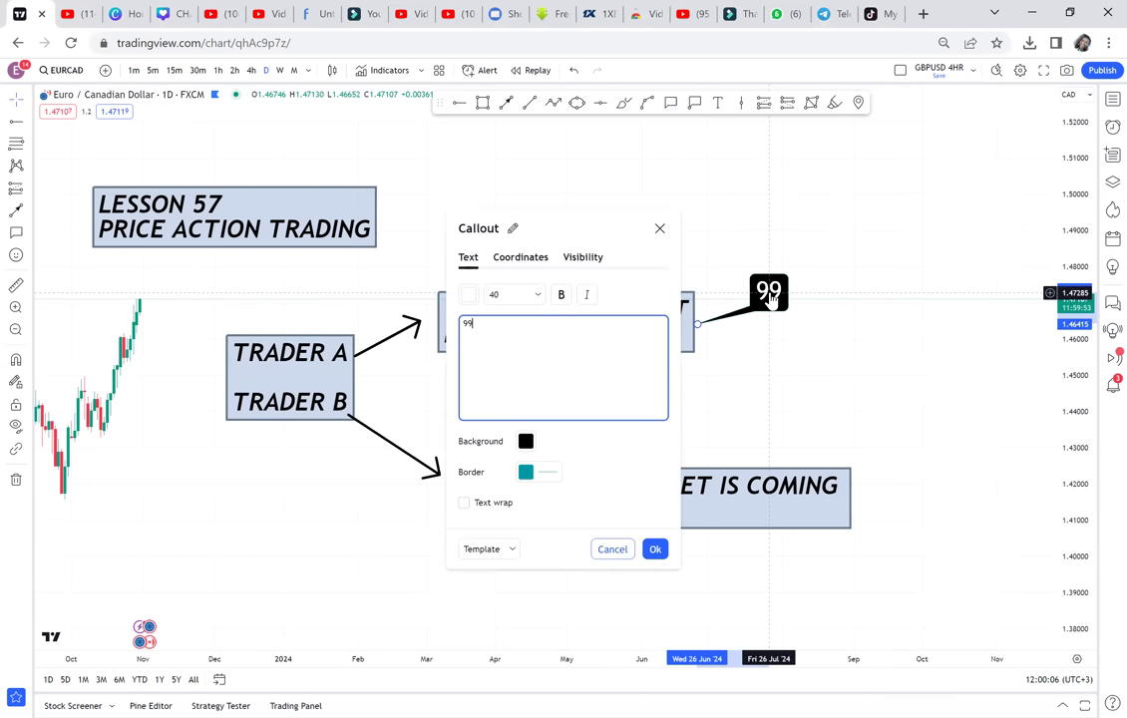
{"action": "type", "text": "&"}
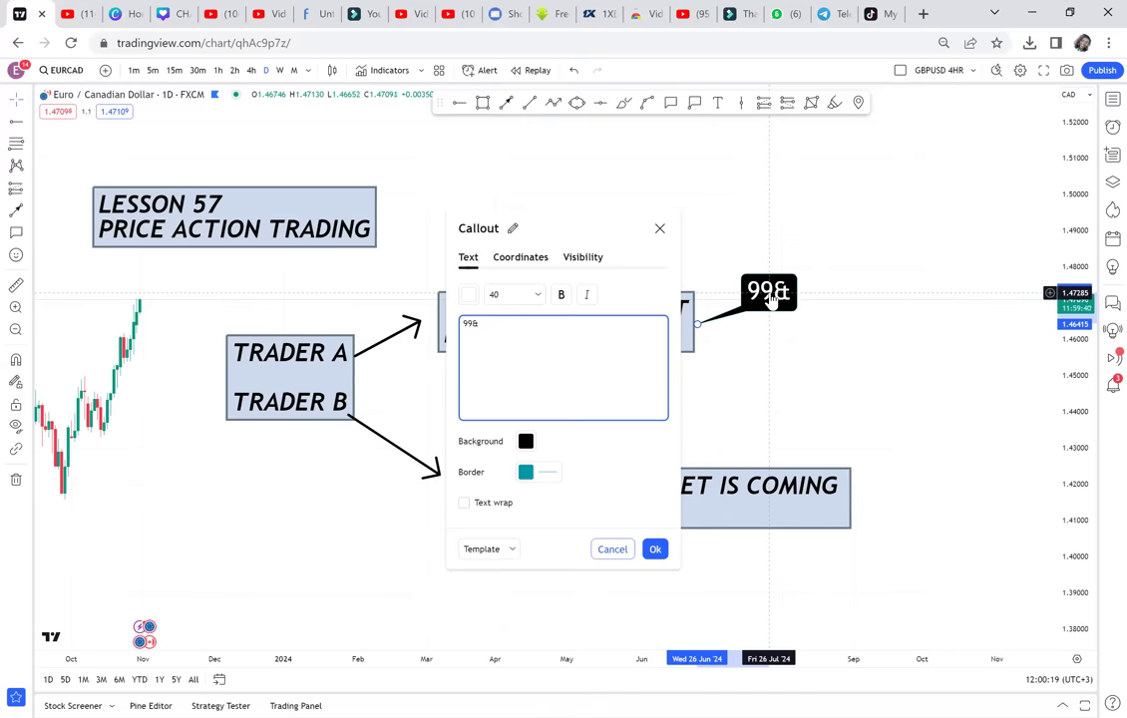
{"action": "type", "text": "%"}
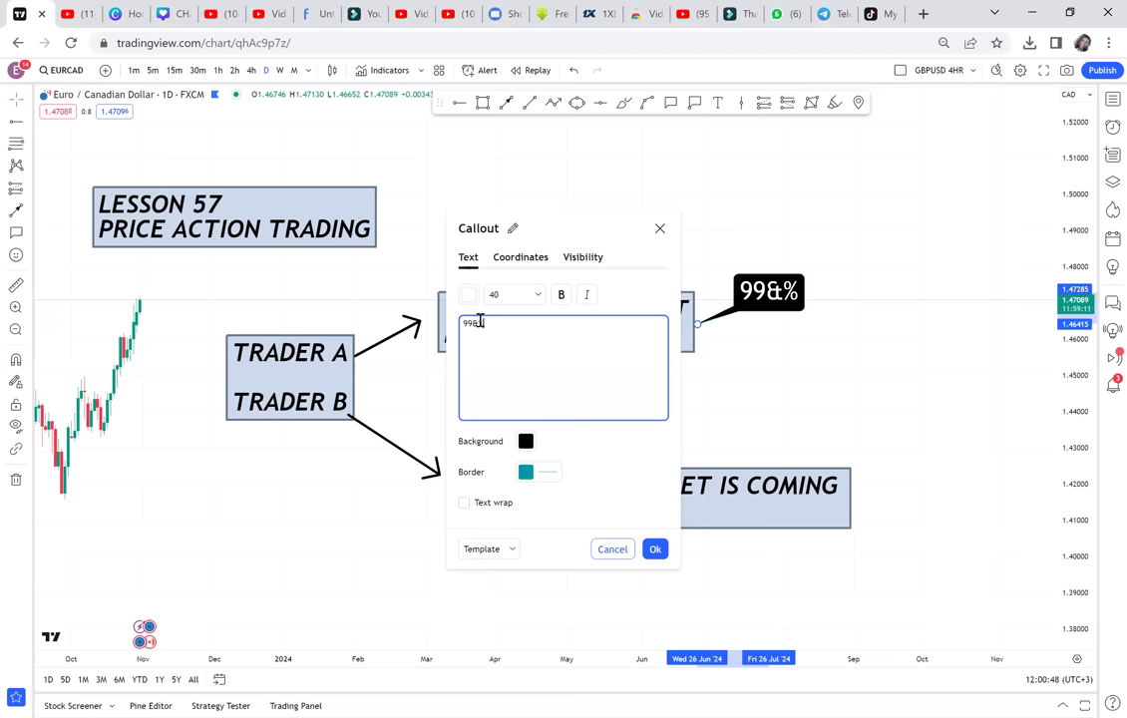
{"action": "key", "text": "BackSpace"}
{"action": "left_click", "coordinate": [788, 419]}
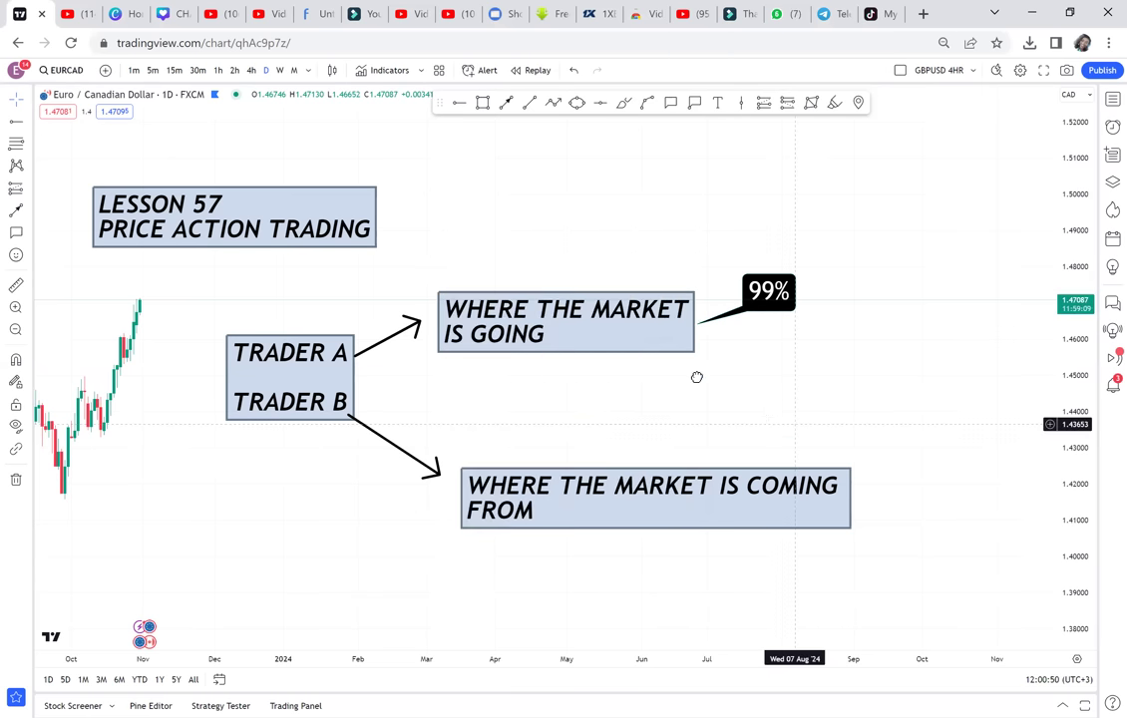
- Add a callout pointing to the end of the "WHERE THE MARKET IS COMING FROM" note, reading "1%"
{"action": "left_click_drag", "start_coordinate": [696, 377], "coordinate": [608, 334]}
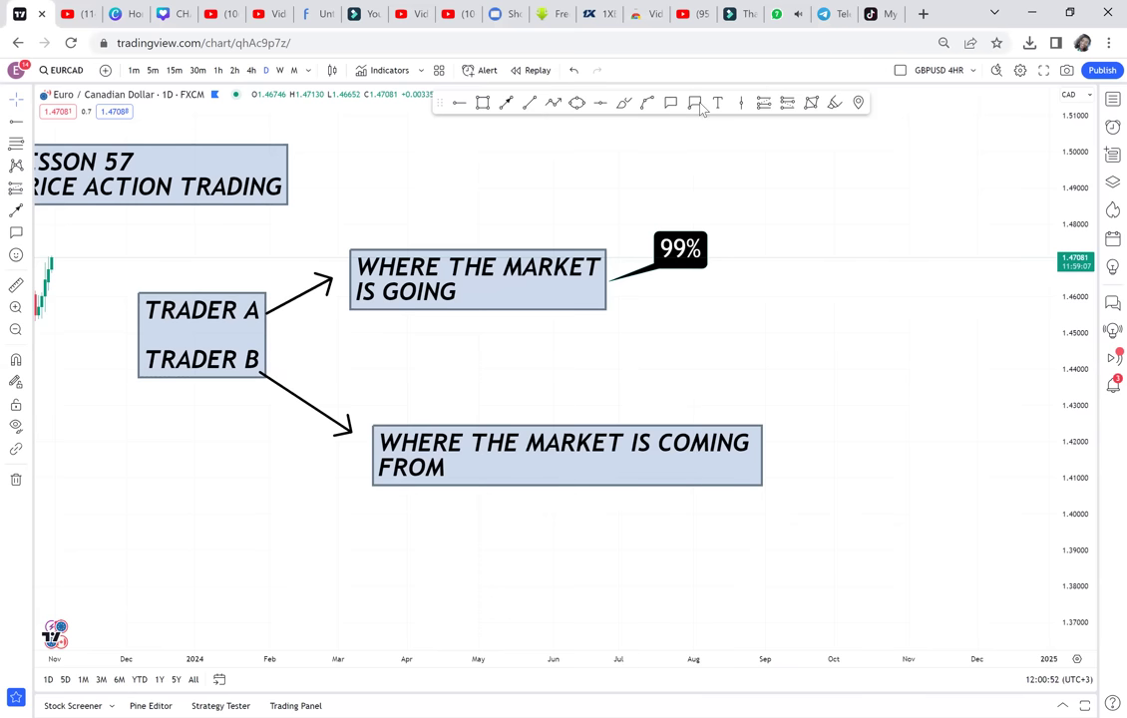
{"action": "left_click", "coordinate": [752, 456]}
{"action": "left_click", "coordinate": [818, 409]}
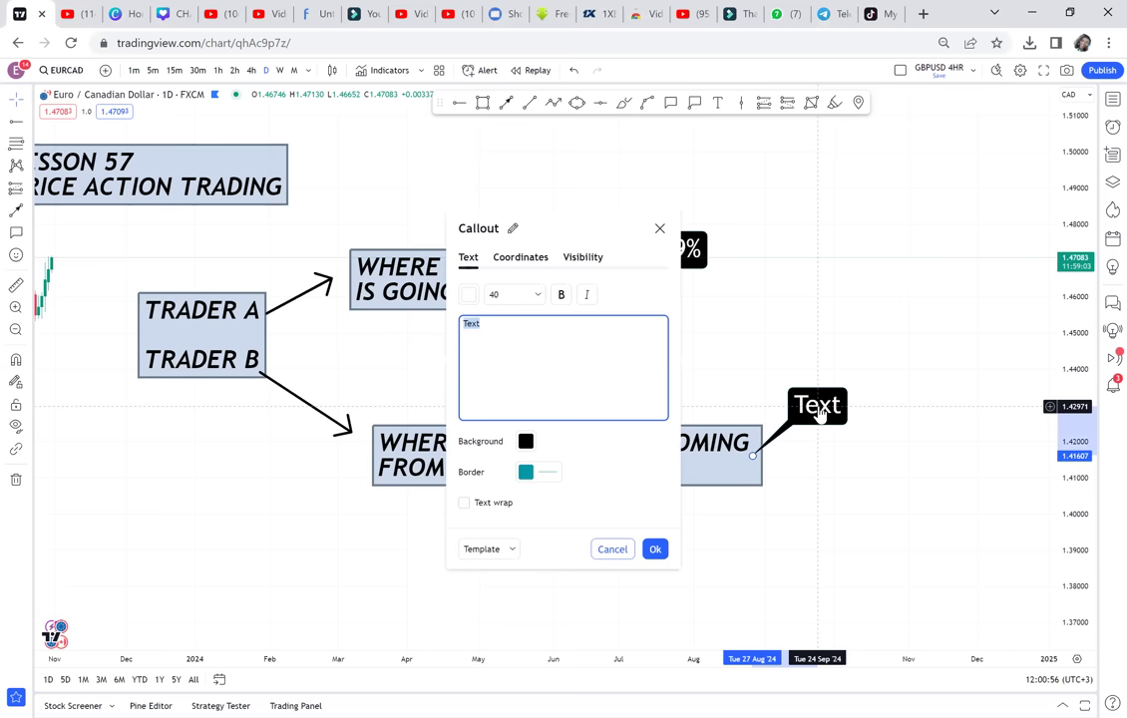
{"action": "type", "text": "1"}
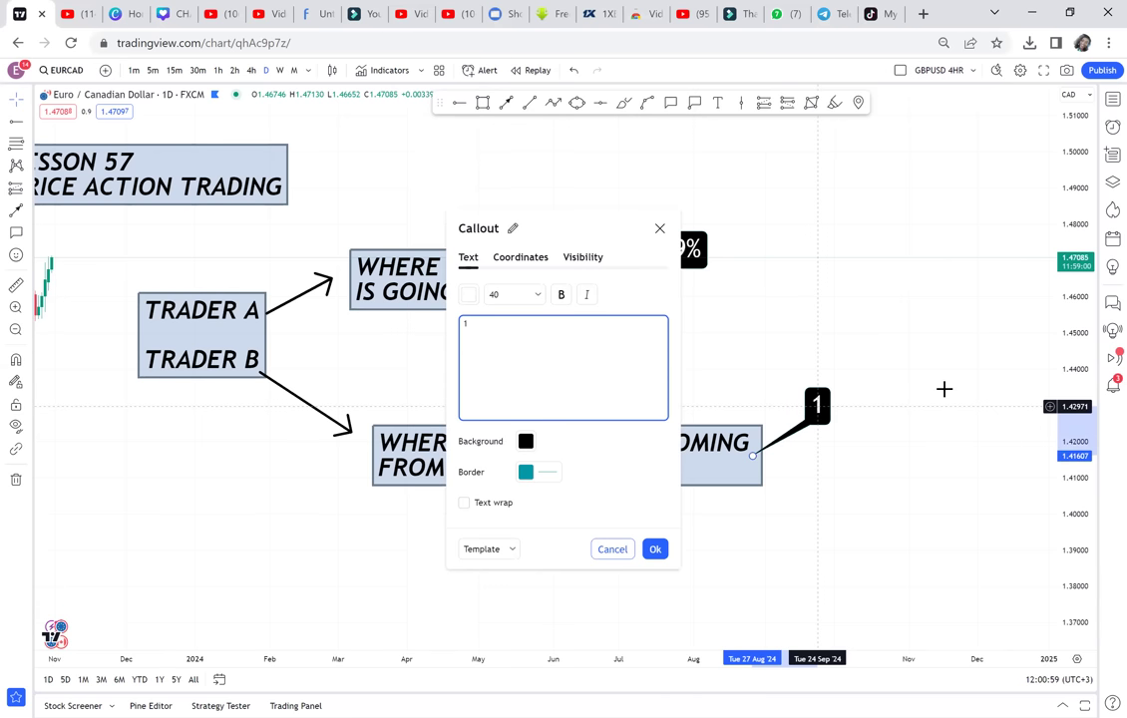
{"action": "type", "text": "%"}
{"action": "left_click", "coordinate": [729, 307]}
- Change the callout text on the "WHERE THE MARKET IS GOING" note to "95%"
{"action": "left_click_drag", "start_coordinate": [729, 308], "coordinate": [873, 278]}
{"action": "scroll", "coordinate": [873, 279], "scroll_direction": "left", "scroll_amount": 1}
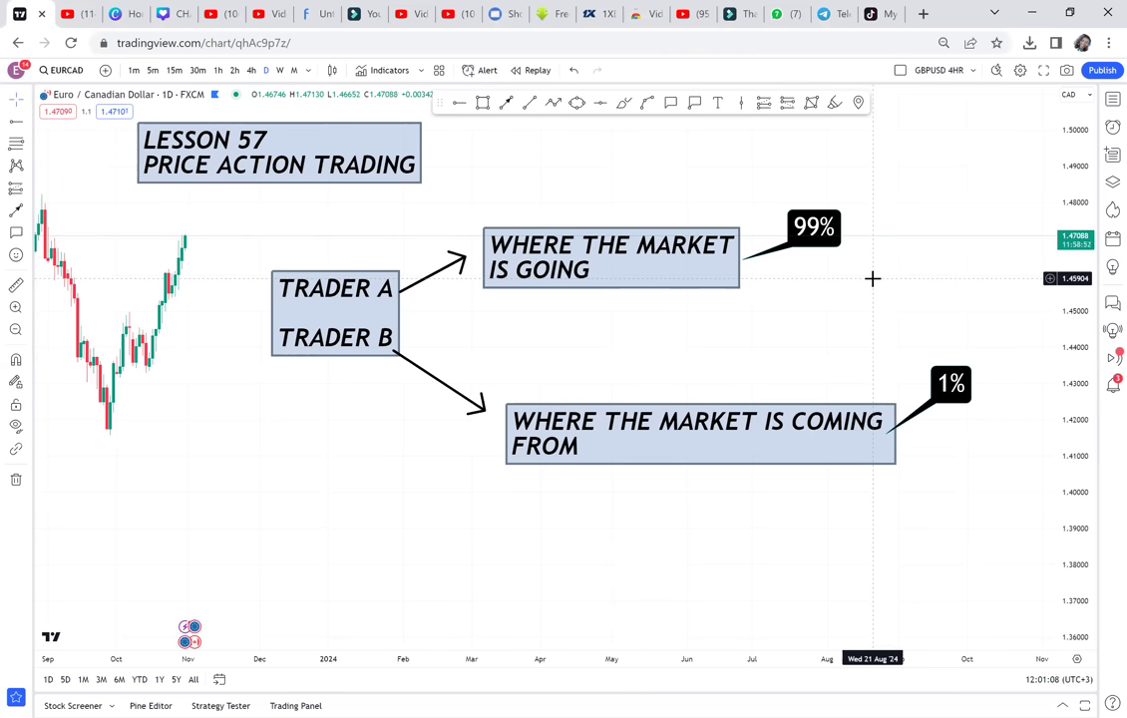
{"action": "left_click", "coordinate": [816, 243]}
{"action": "double_click", "coordinate": [813, 240]}
{"action": "left_click_drag", "start_coordinate": [486, 322], "coordinate": [468, 322]}
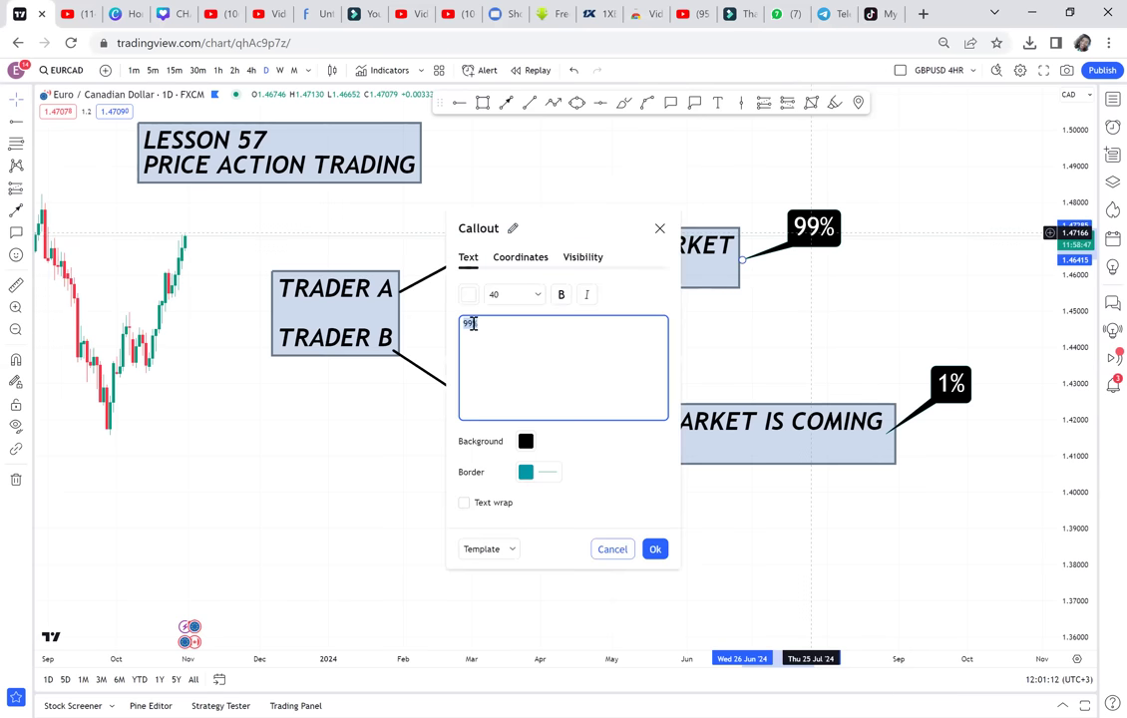
{"action": "left_click", "coordinate": [473, 325]}
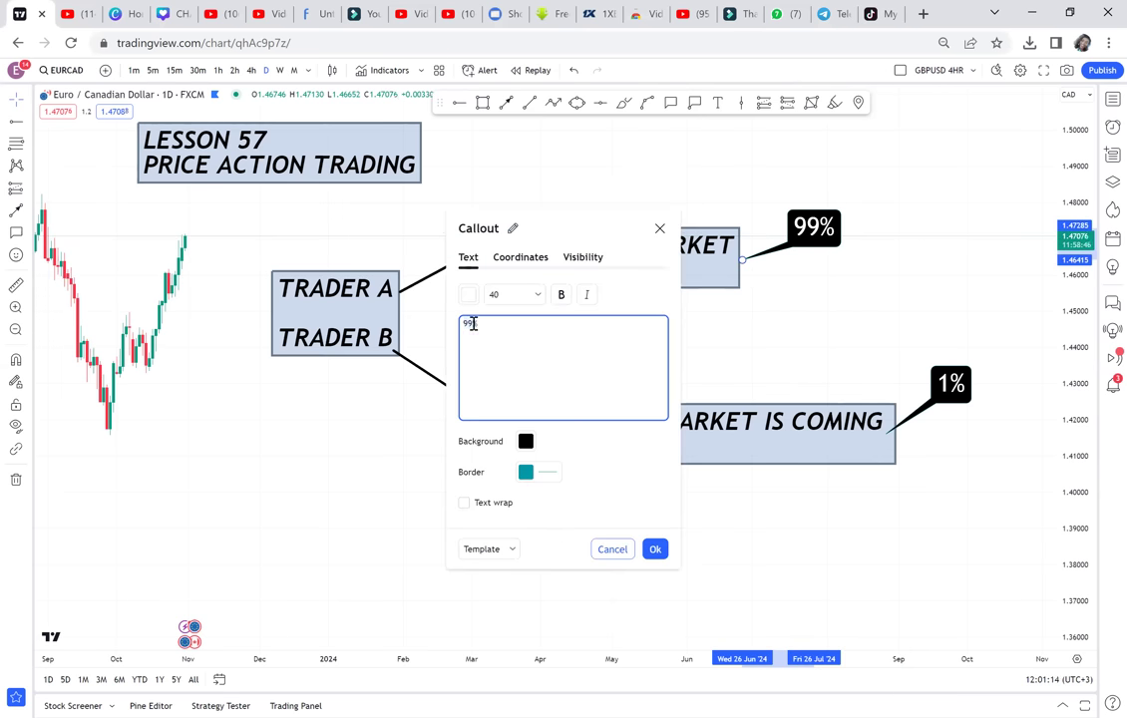
{"action": "key", "text": "BackSpace"}
{"action": "type", "text": "5"}
{"action": "left_click", "coordinate": [825, 322]}
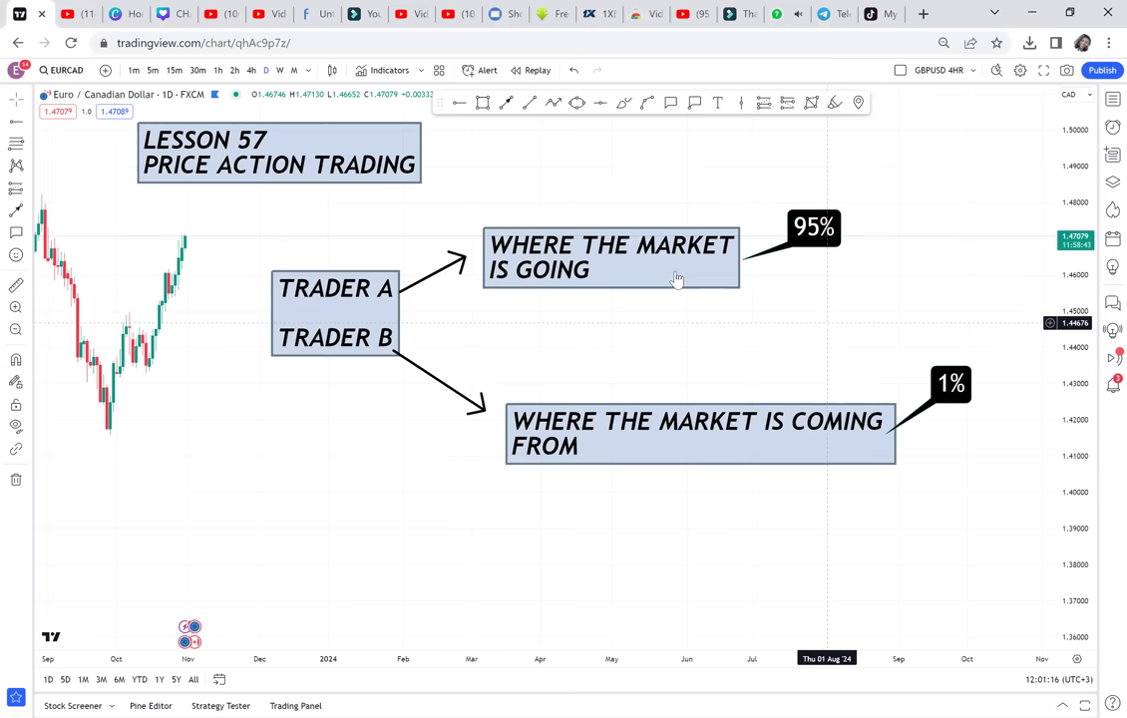
- Change the callout text on the "WHERE THE MARKET IS COMING FROM" note to "5%"
{"action": "left_click", "coordinate": [951, 384]}
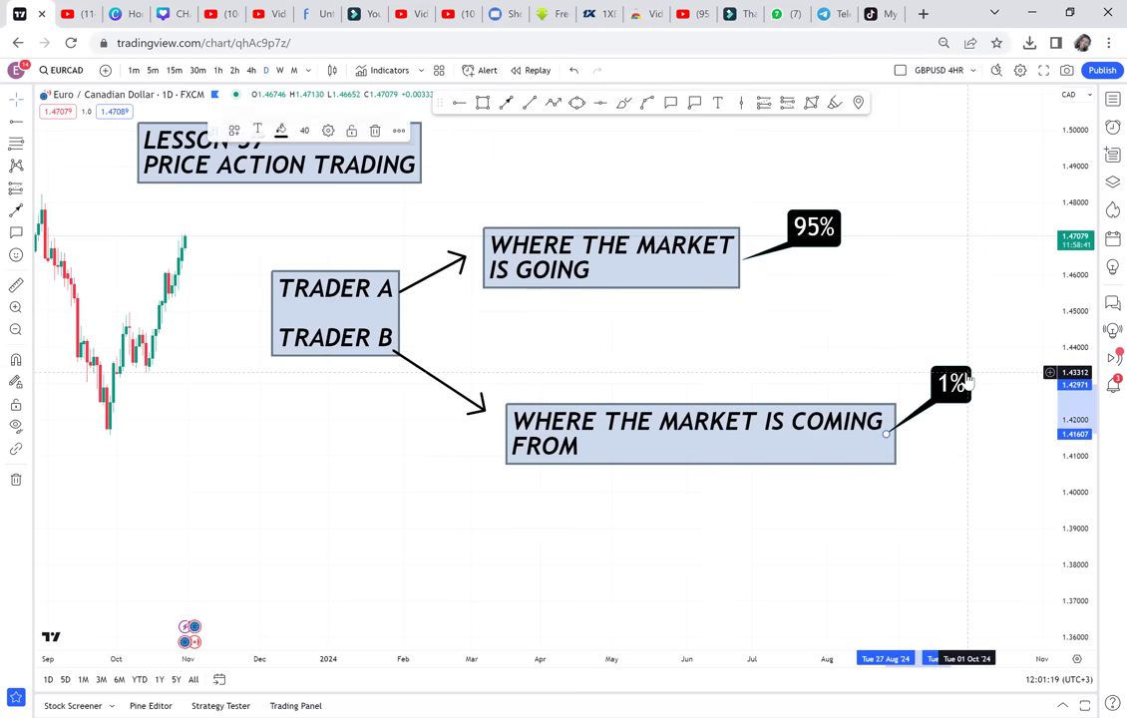
{"action": "double_click", "coordinate": [952, 385]}
{"action": "key", "text": "BackSpace"}
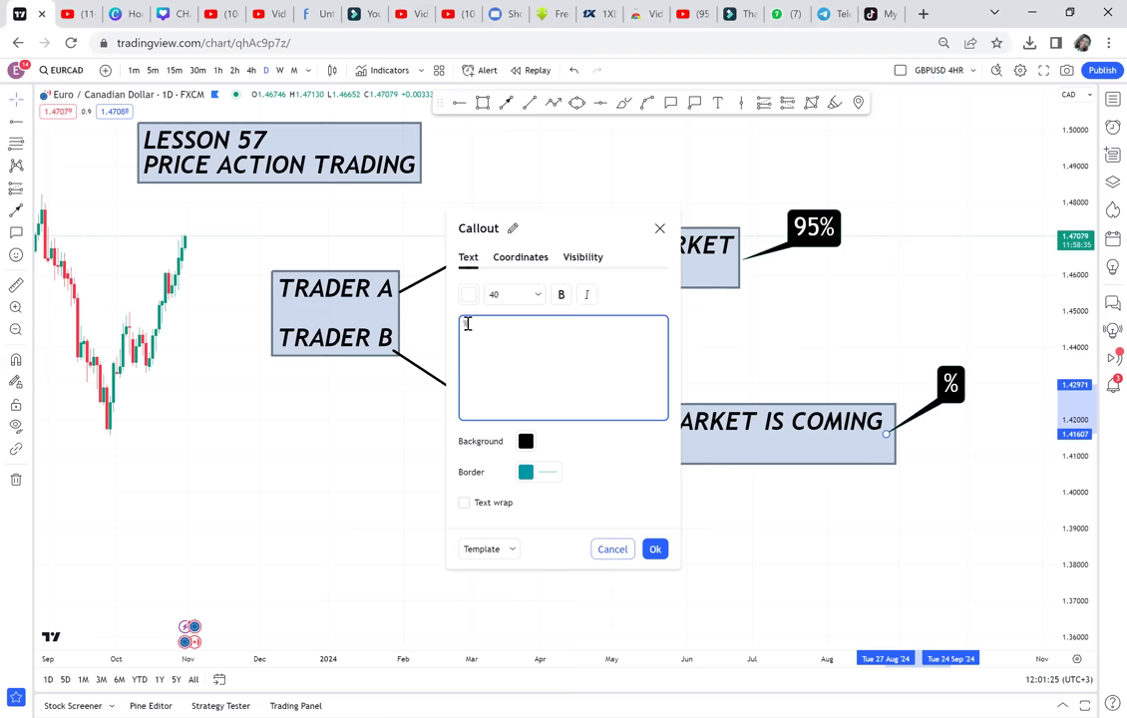
{"action": "type", "text": "5"}
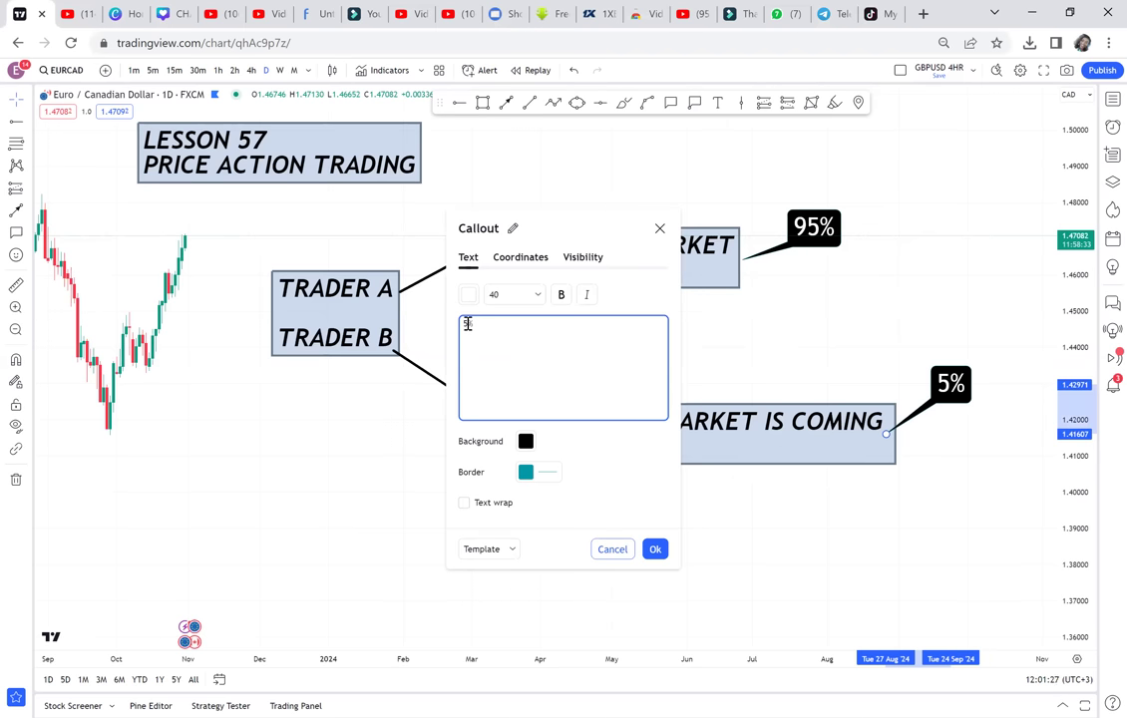
{"action": "left_click", "coordinate": [821, 317]}
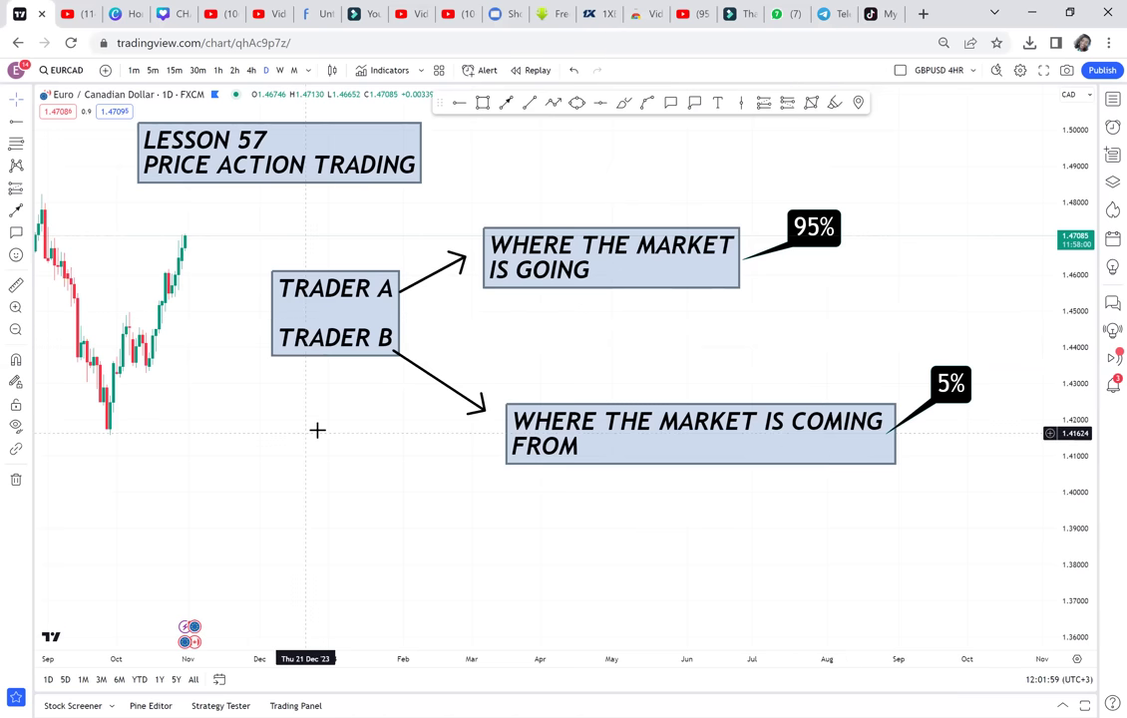
- Remove all the drawings from the chart, leaving only the candles
{"action": "left_click_drag", "start_coordinate": [321, 427], "coordinate": [698, 424]}
{"action": "scroll", "coordinate": [767, 445], "scroll_direction": "down", "scroll_amount": 1}
{"action": "scroll", "coordinate": [698, 424], "scroll_direction": "down", "scroll_amount": 1}
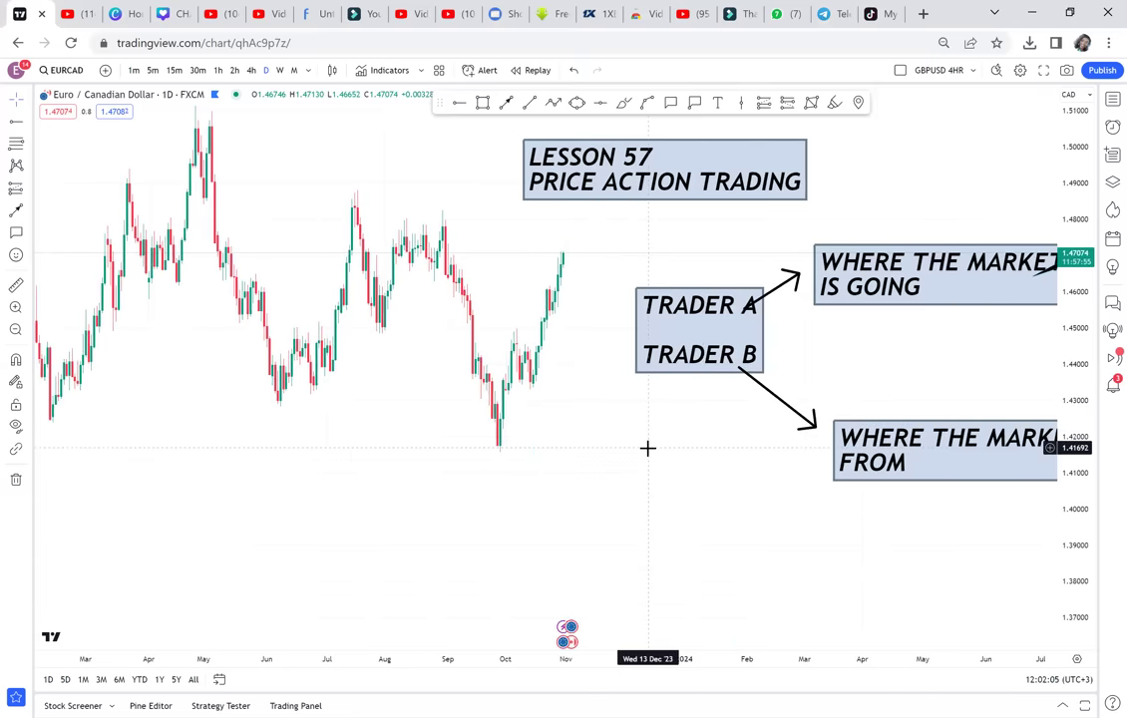
{"action": "left_click", "coordinate": [16, 481]}
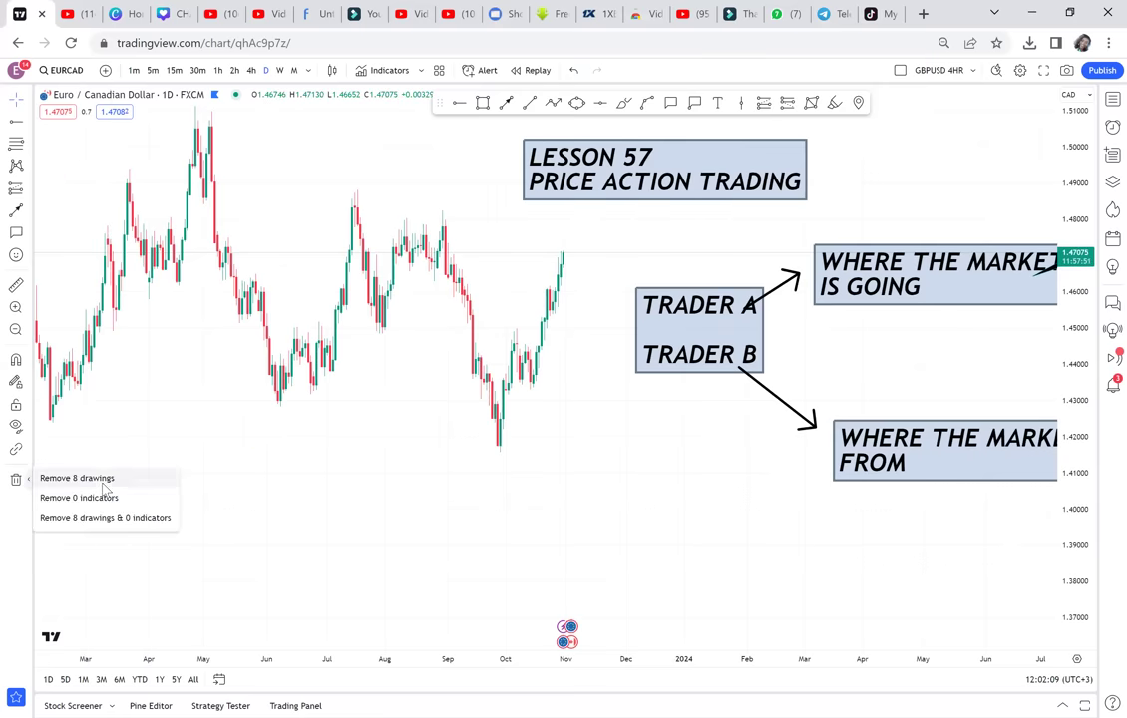
{"action": "left_click", "coordinate": [89, 423]}
- Draw a thin rectangle zone from the late-August candles to late December, between about 1.4675 and 1.4700
{"action": "left_click_drag", "start_coordinate": [250, 470], "coordinate": [542, 463]}
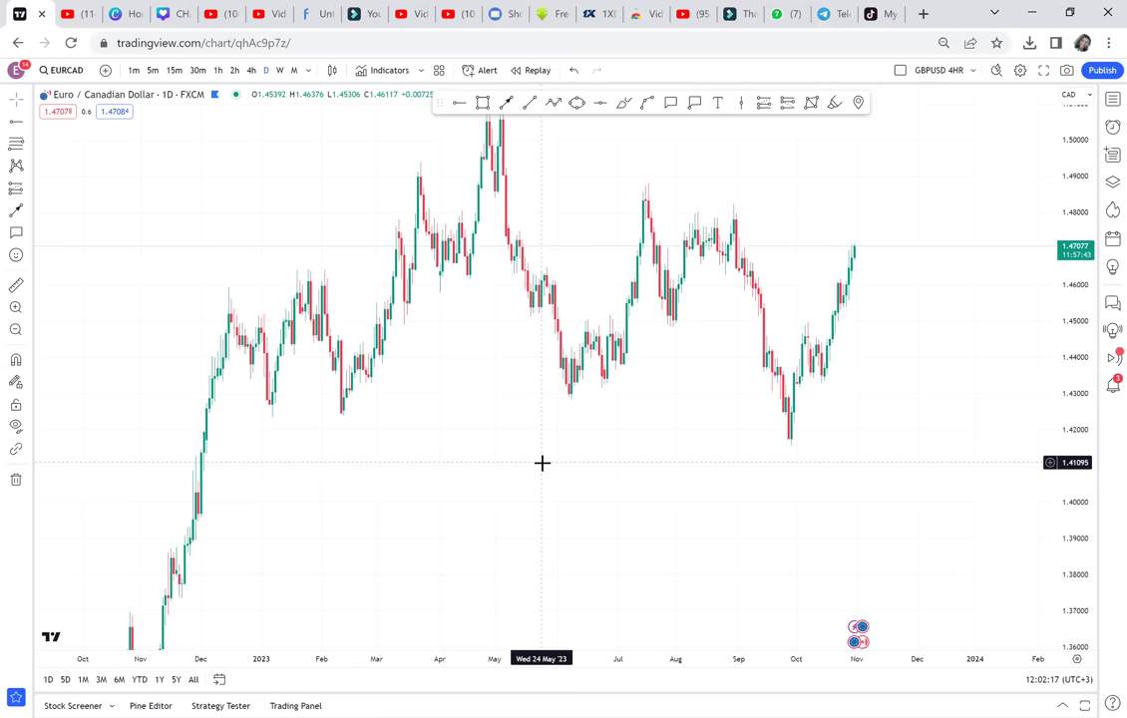
{"action": "left_click_drag", "start_coordinate": [817, 484], "coordinate": [800, 493]}
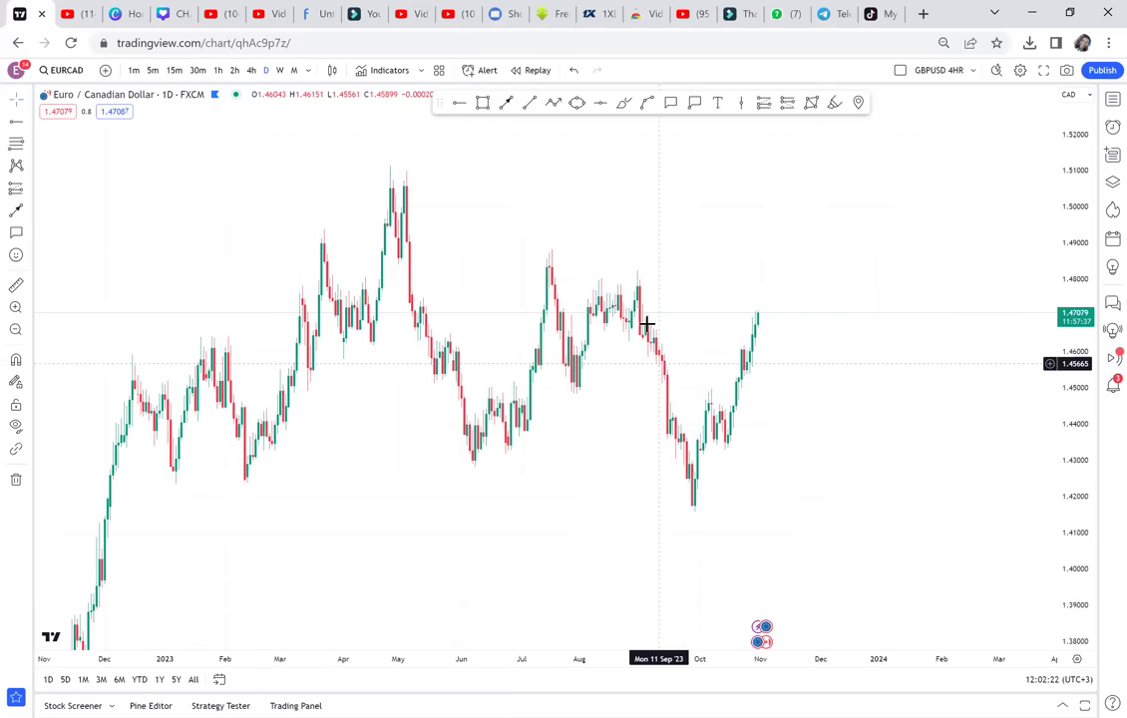
{"action": "scroll", "coordinate": [792, 359], "scroll_direction": "up", "scroll_amount": 1}
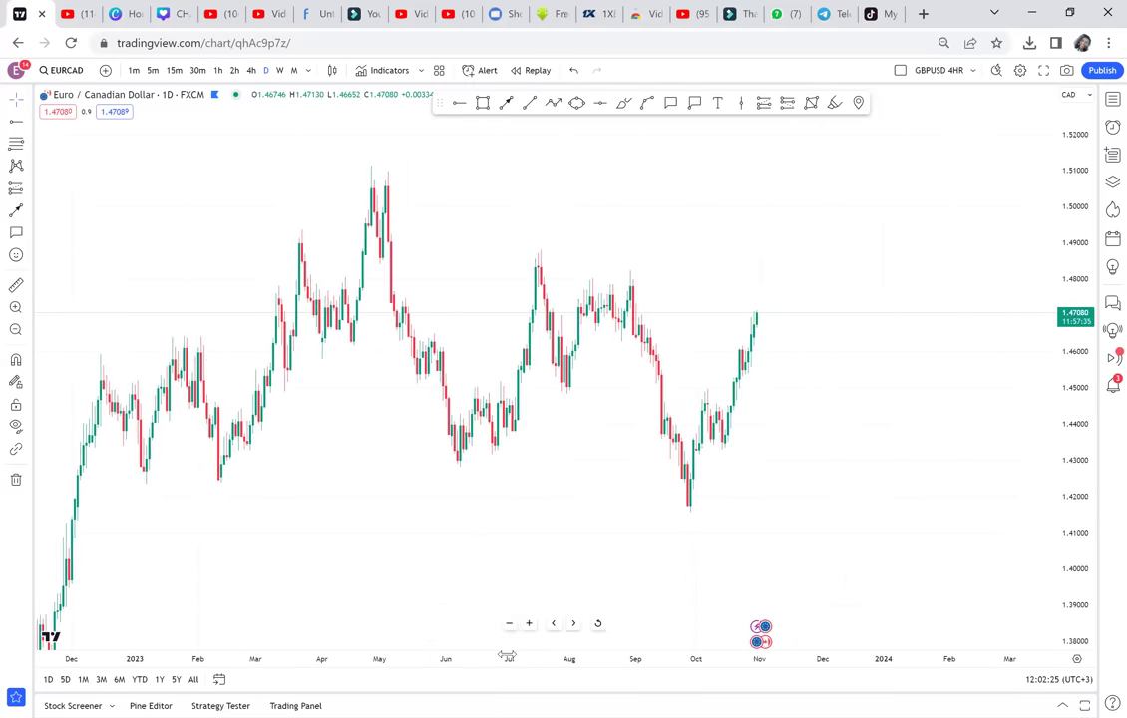
{"action": "scroll", "coordinate": [370, 638], "scroll_direction": "up", "scroll_amount": 3}
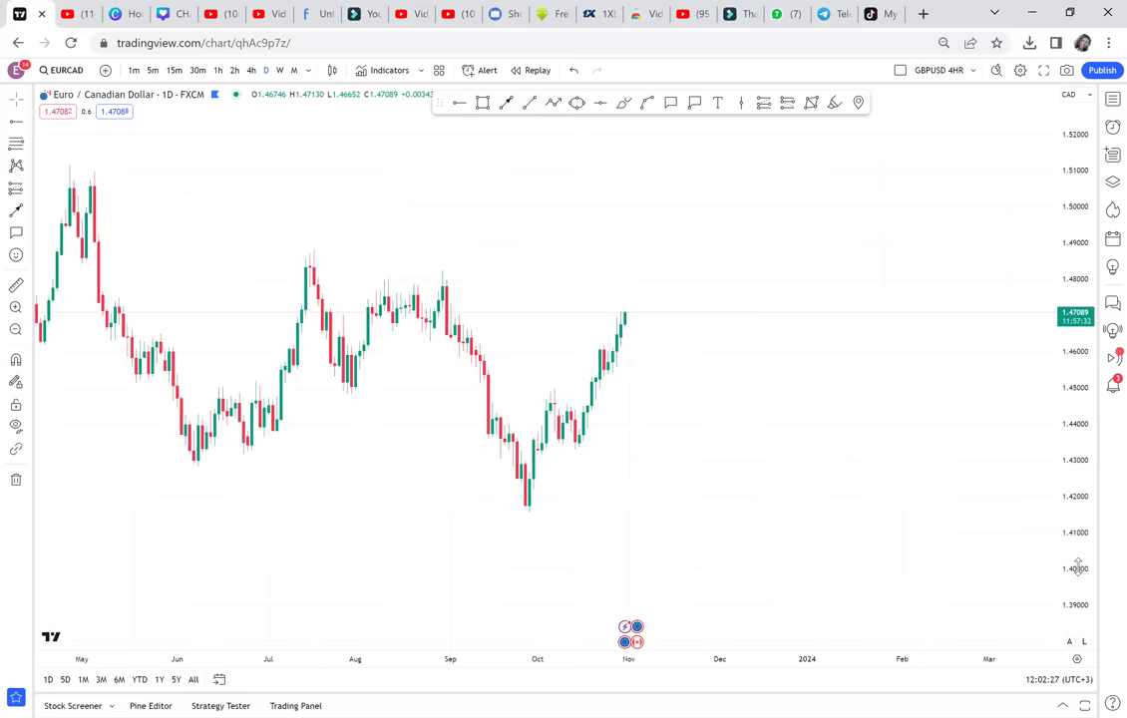
{"action": "left_click_drag", "start_coordinate": [1079, 488], "coordinate": [1059, 239]}
{"action": "left_click_drag", "start_coordinate": [834, 264], "coordinate": [840, 421]}
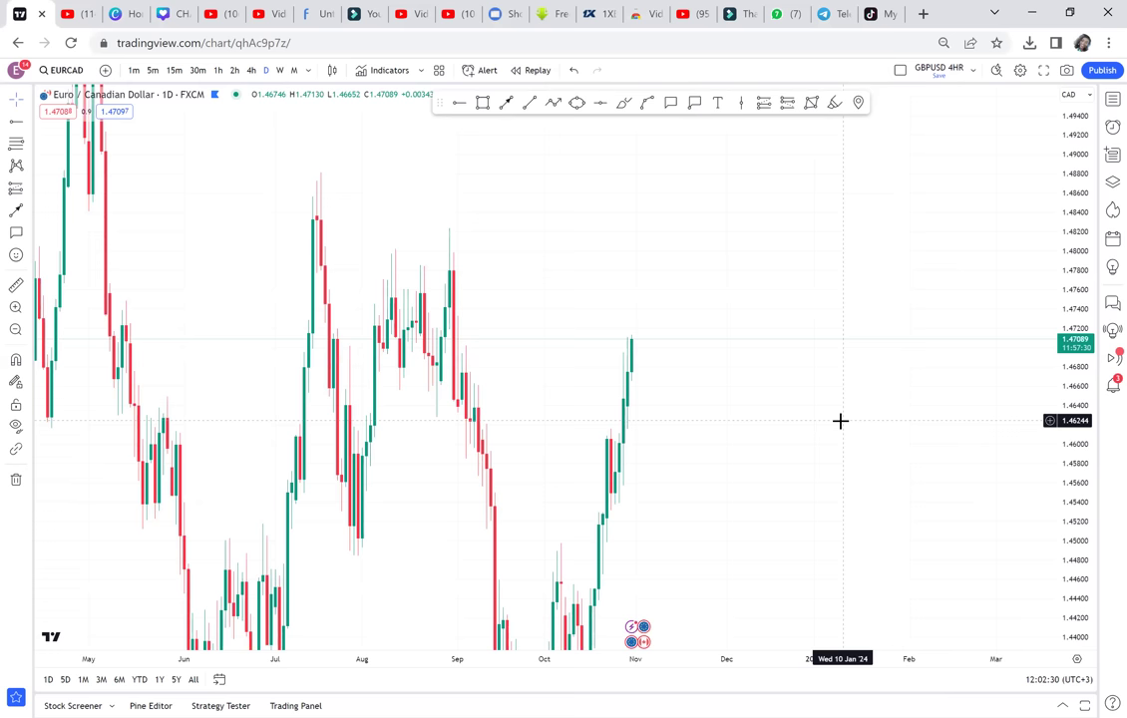
{"action": "left_click_drag", "start_coordinate": [1072, 184], "coordinate": [1070, 330]}
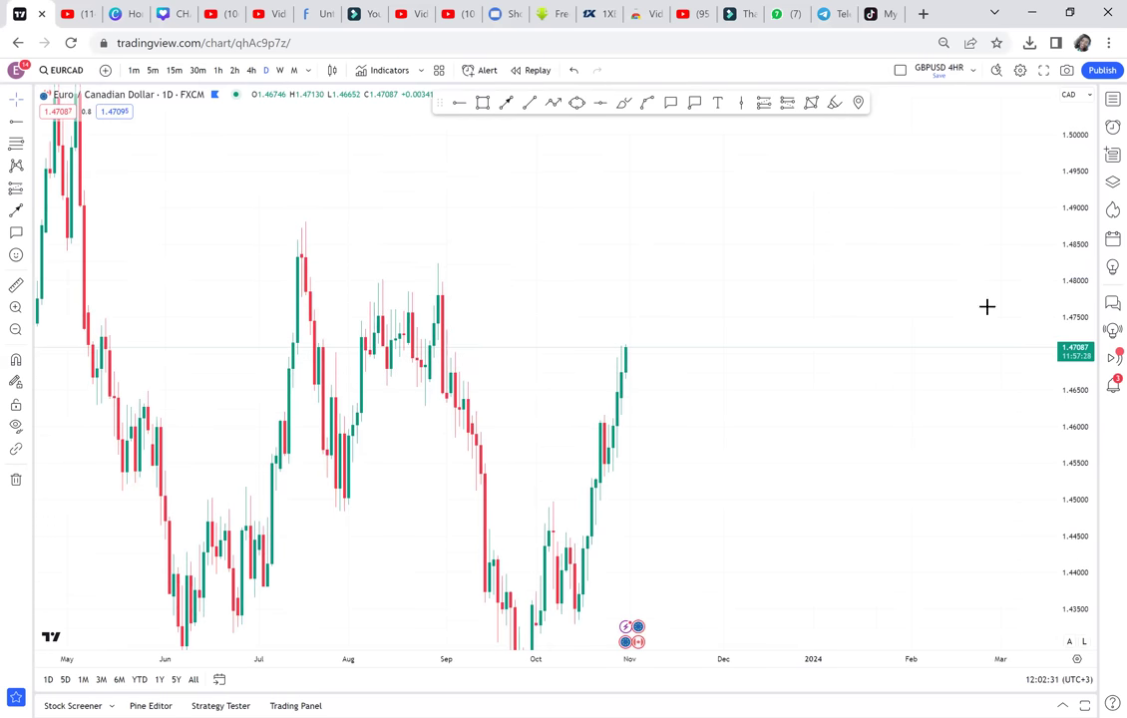
{"action": "left_click_drag", "start_coordinate": [839, 265], "coordinate": [771, 318]}
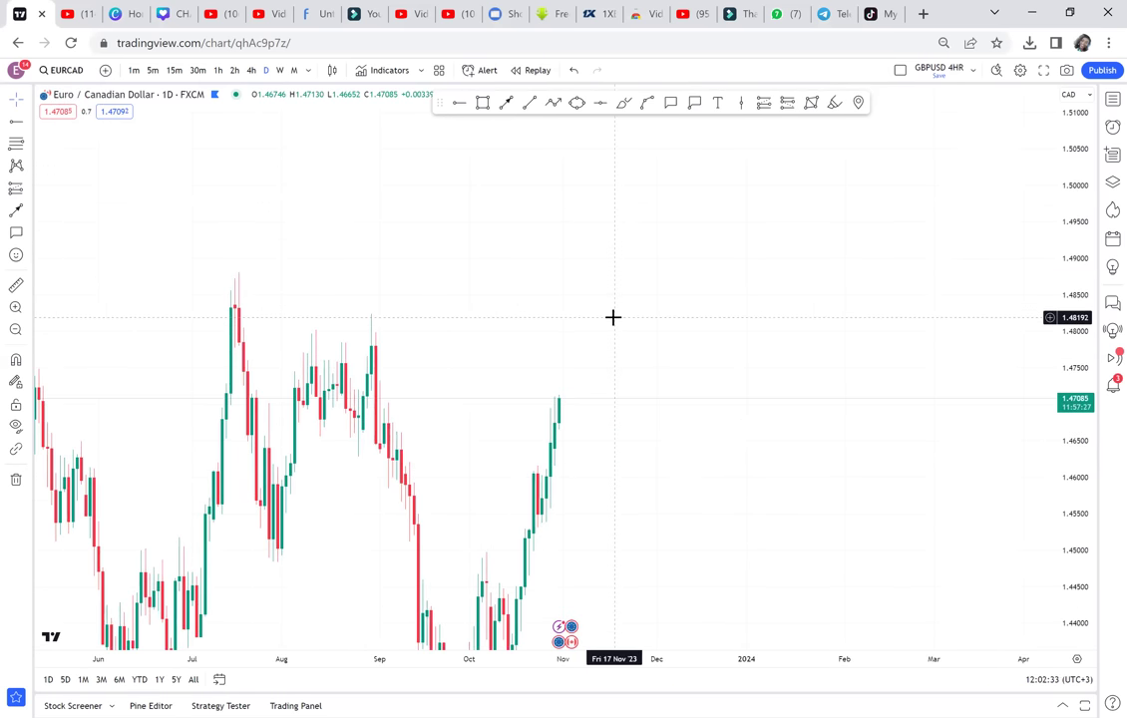
{"action": "left_click", "coordinate": [483, 103]}
{"action": "left_click_drag", "start_coordinate": [716, 412], "coordinate": [738, 420]}
- Draw a horizontal line at the late-September low, about 1.4156, and another at about 1.4430, midway between that low and the grey zone
{"action": "mouse_move", "coordinate": [748, 496]}
{"action": "left_mouse_down"}
{"action": "mouse_move", "coordinate": [917, 255]}
{"action": "mouse_move", "coordinate": [906, 265]}
{"action": "left_mouse_up"}
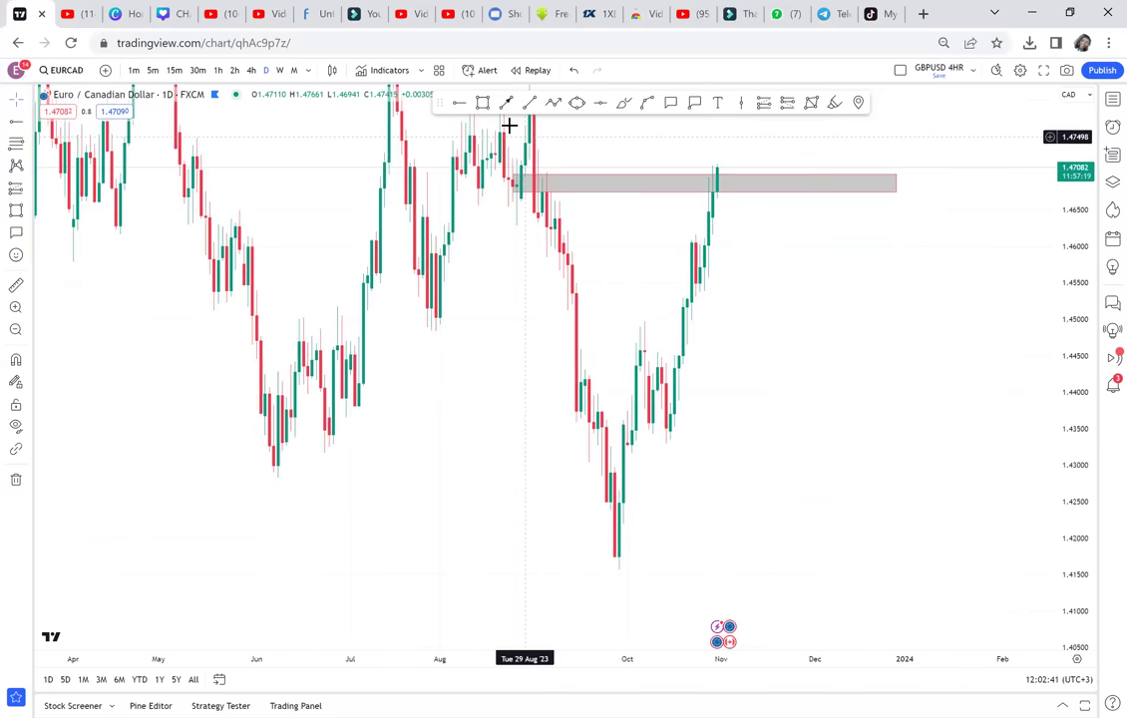
{"action": "left_click", "coordinate": [554, 571]}
{"action": "left_click", "coordinate": [15, 287]}
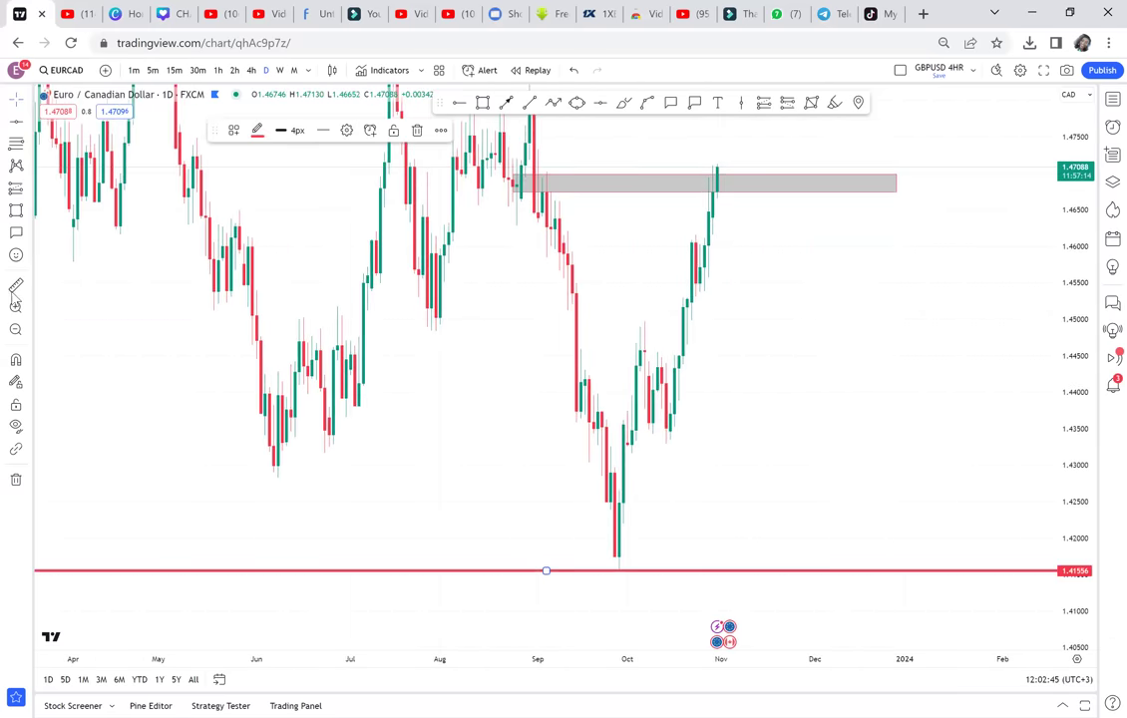
{"action": "left_click", "coordinate": [525, 172]}
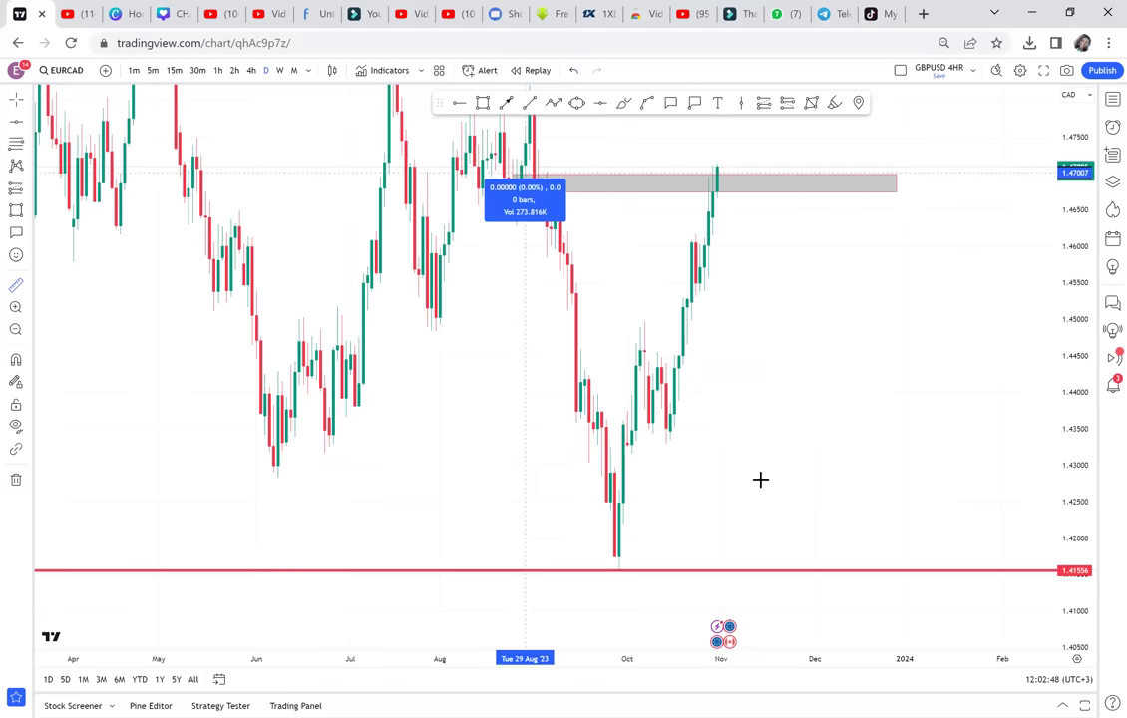
{"action": "left_click", "coordinate": [893, 570]}
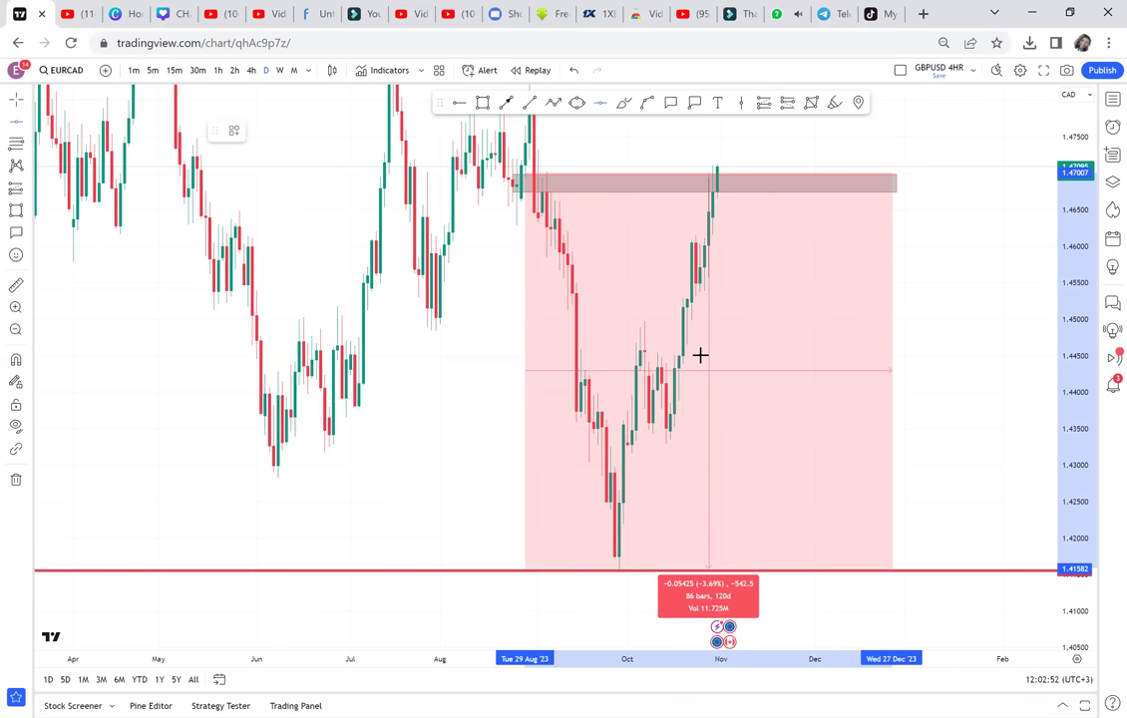
{"action": "key", "text": "alt+h"}
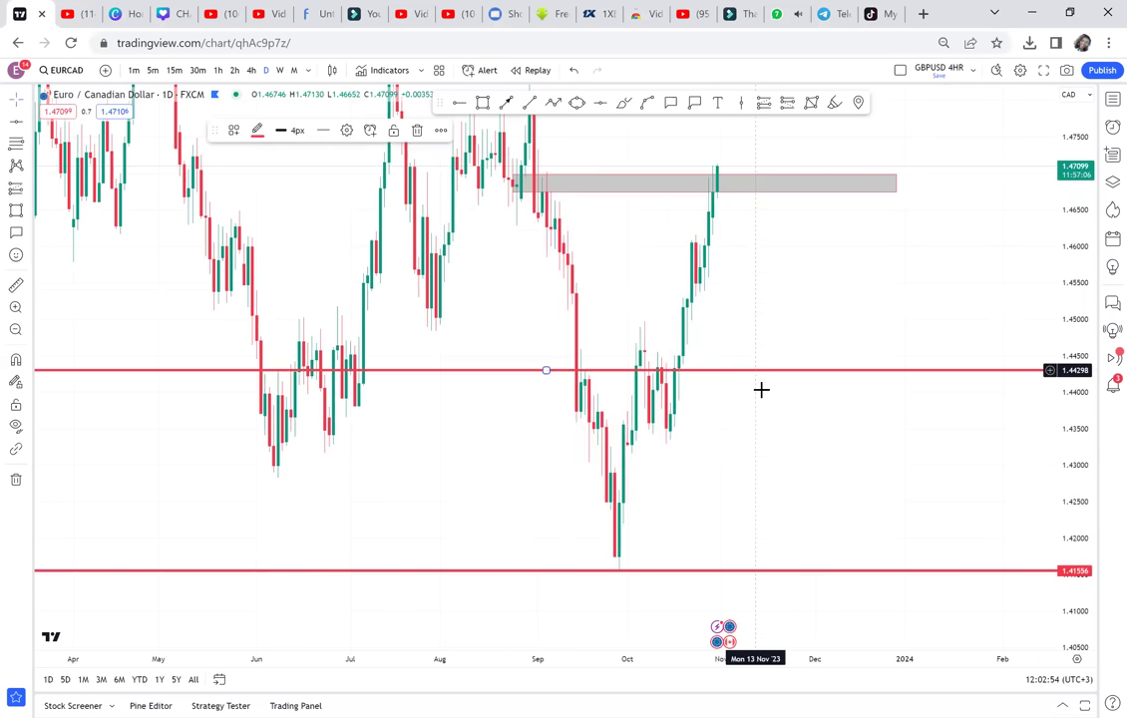
- Recolour the horizontal line at the middle of the range to green
{"action": "left_click_drag", "start_coordinate": [524, 257], "coordinate": [378, 355]}
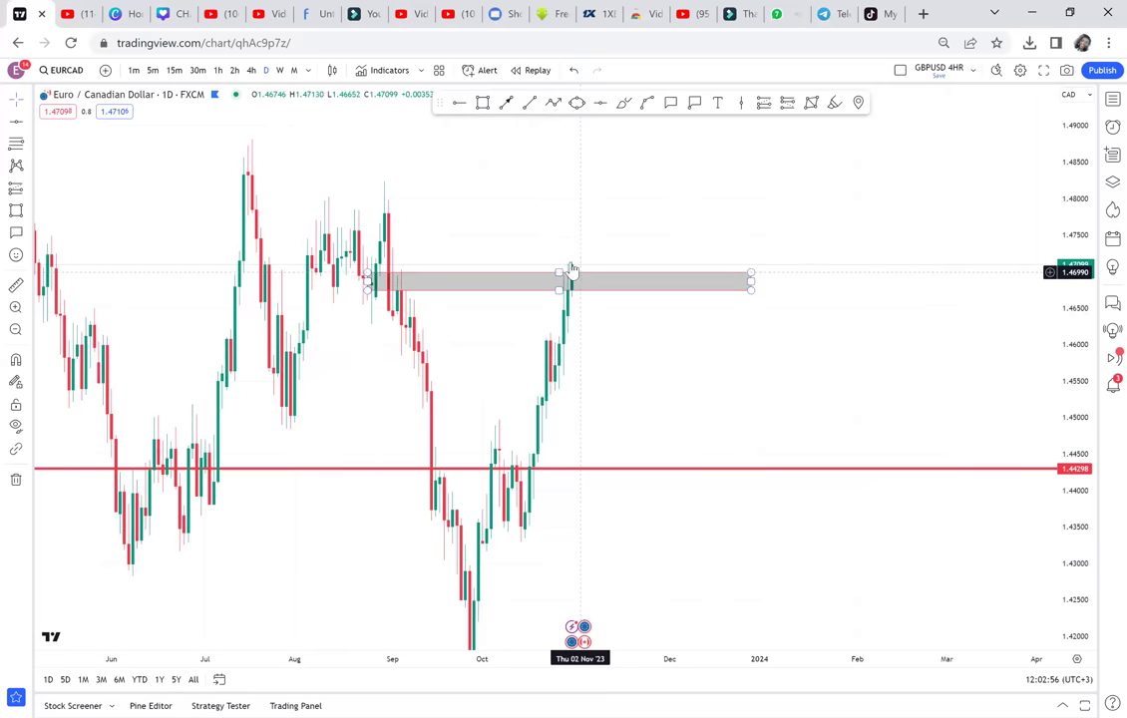
{"action": "left_click", "coordinate": [652, 476]}
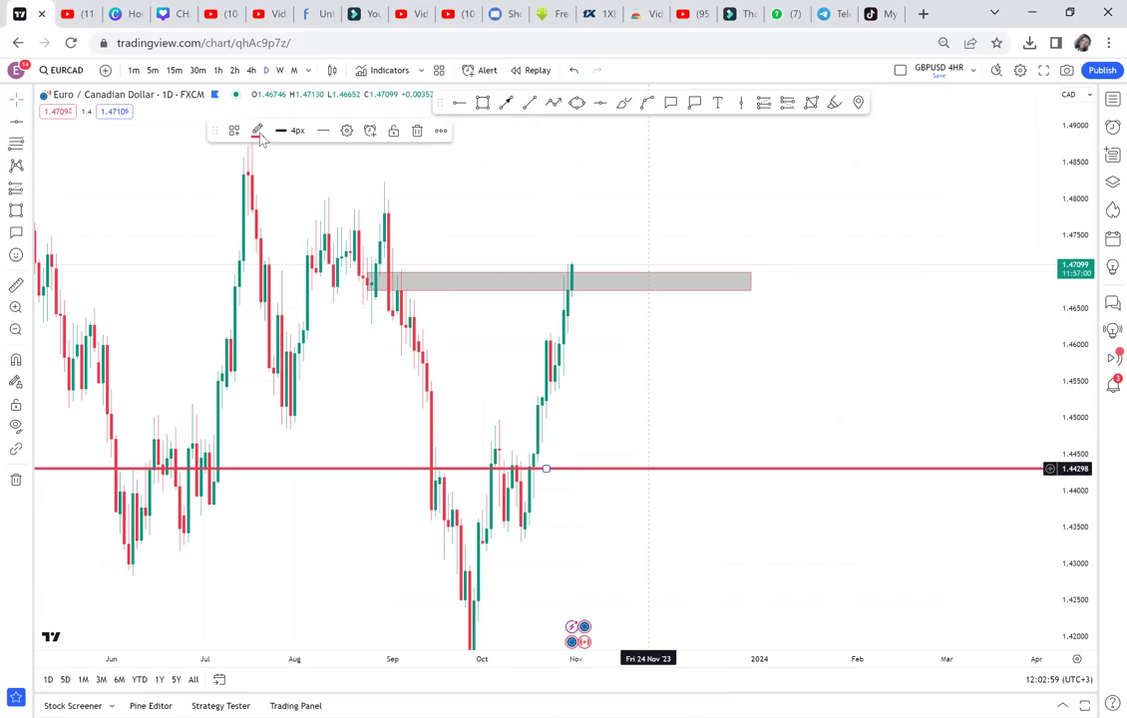
{"action": "left_click", "coordinate": [258, 132]}
{"action": "left_click", "coordinate": [300, 172]}
{"action": "left_click", "coordinate": [431, 100]}
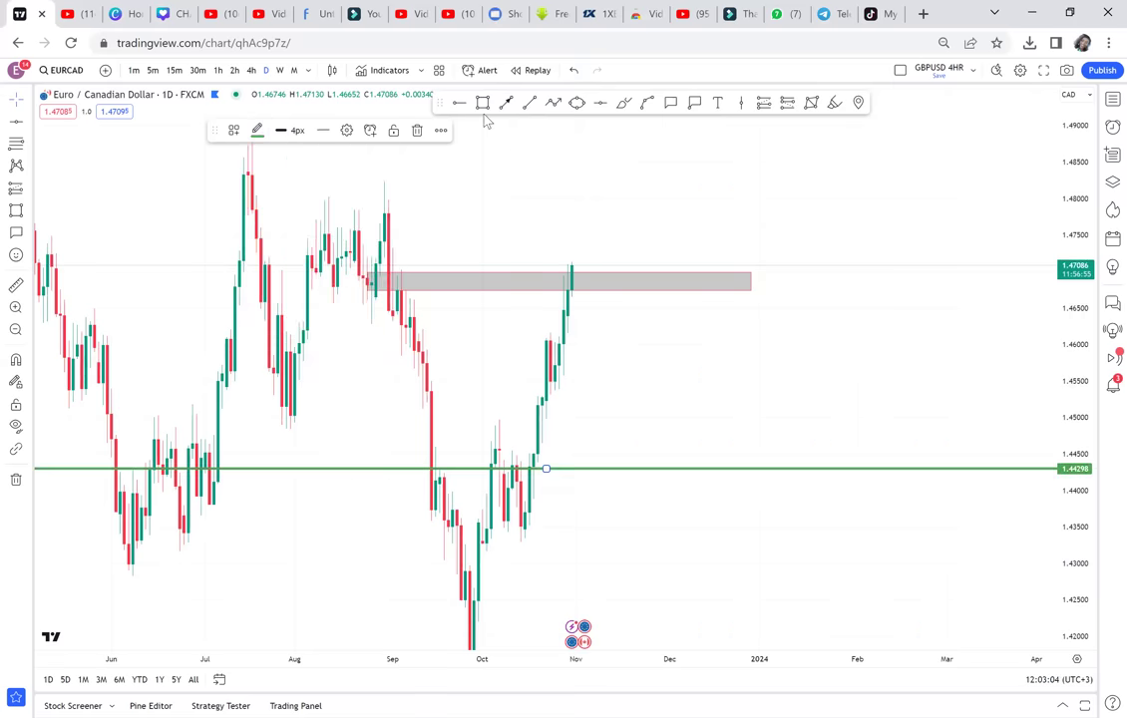
- Draw a rectangle zone over the late-August high, from about 22 August to early January, between about 1.4785 and 1.4823
{"action": "left_click", "coordinate": [483, 103]}
{"action": "left_click", "coordinate": [359, 182]}
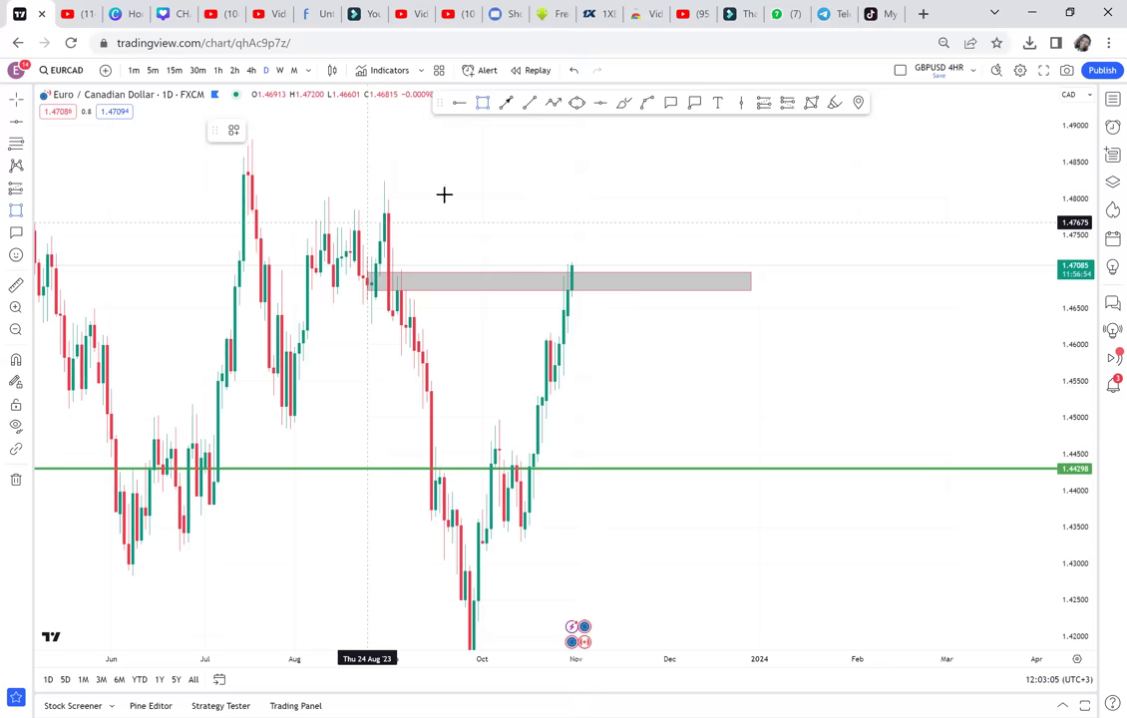
{"action": "left_click", "coordinate": [786, 209]}
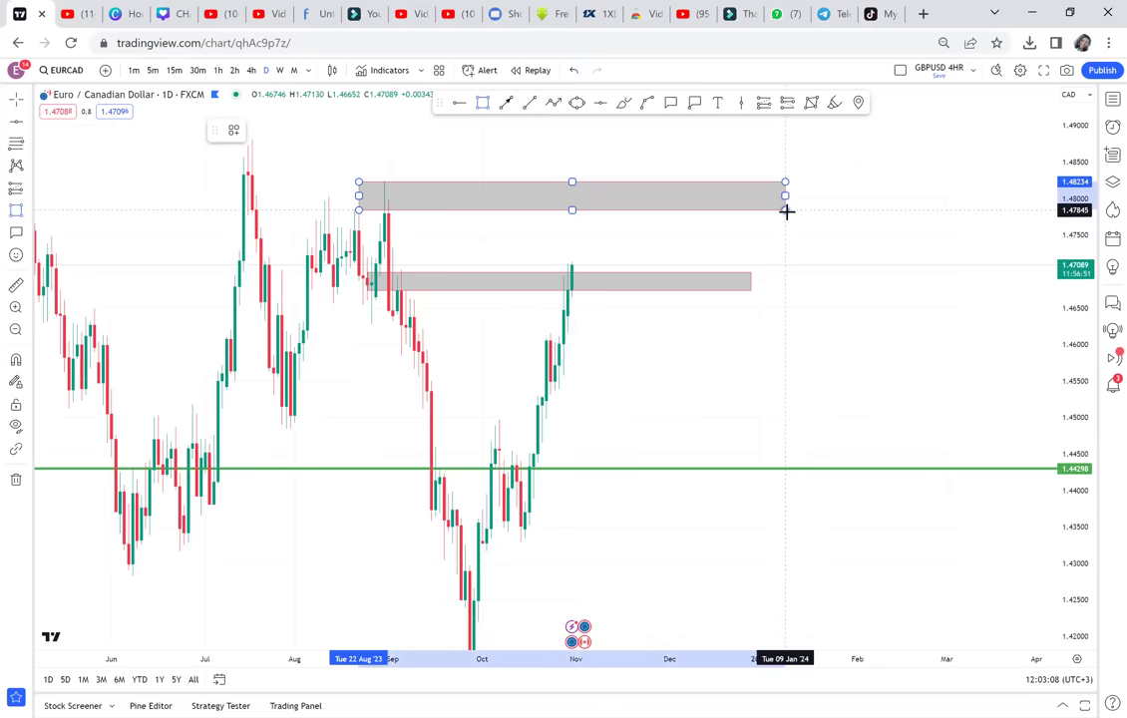
{"action": "left_click", "coordinate": [789, 212]}
{"action": "left_click_drag", "start_coordinate": [773, 390], "coordinate": [868, 343]}
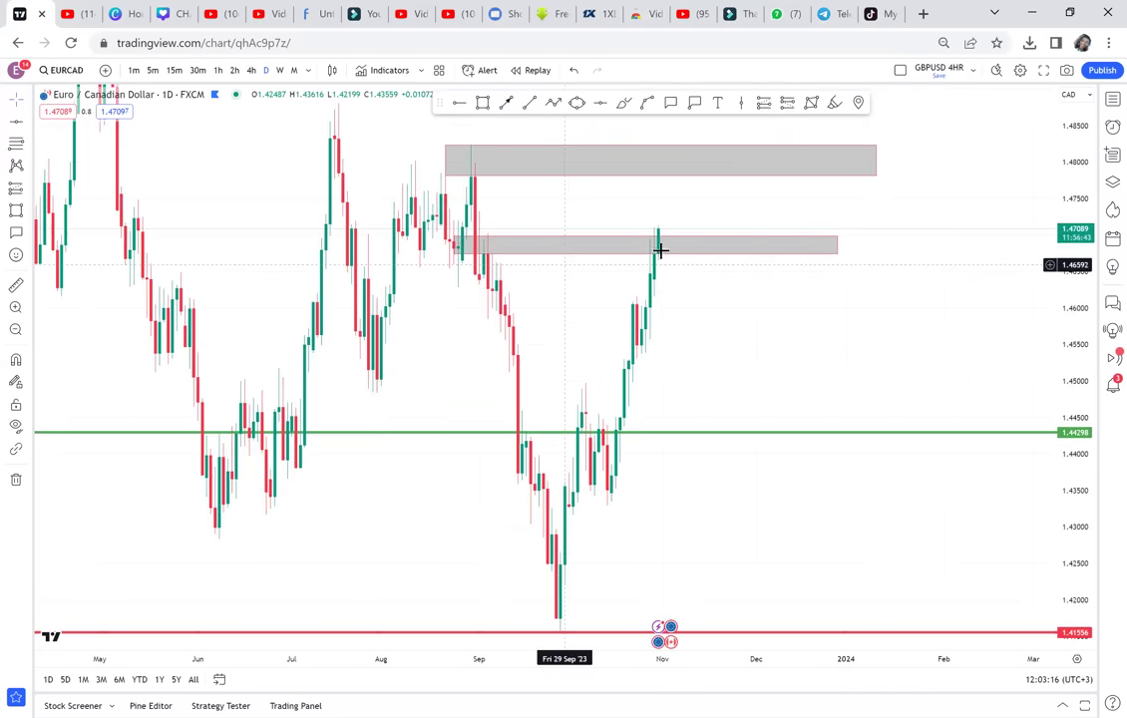
- Draw an arrow from the upper grey zone in early November, about 1.4788, down to about 1.4505 in late November
{"action": "left_click", "coordinate": [659, 169]}
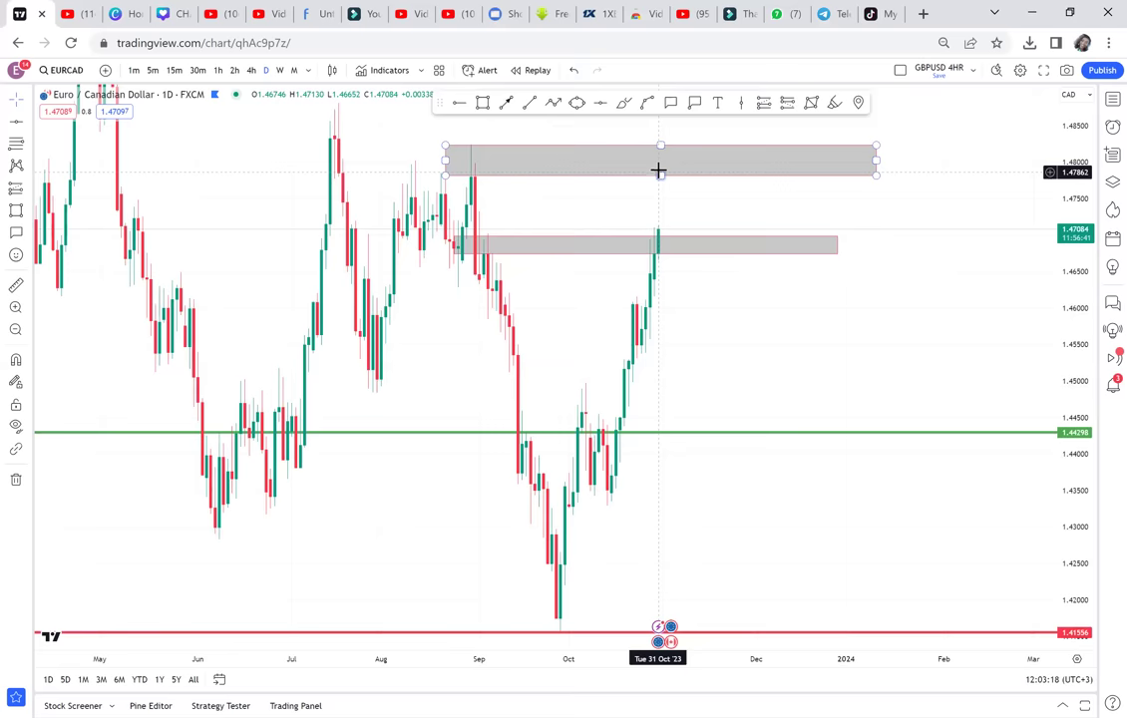
{"action": "left_click", "coordinate": [507, 101]}
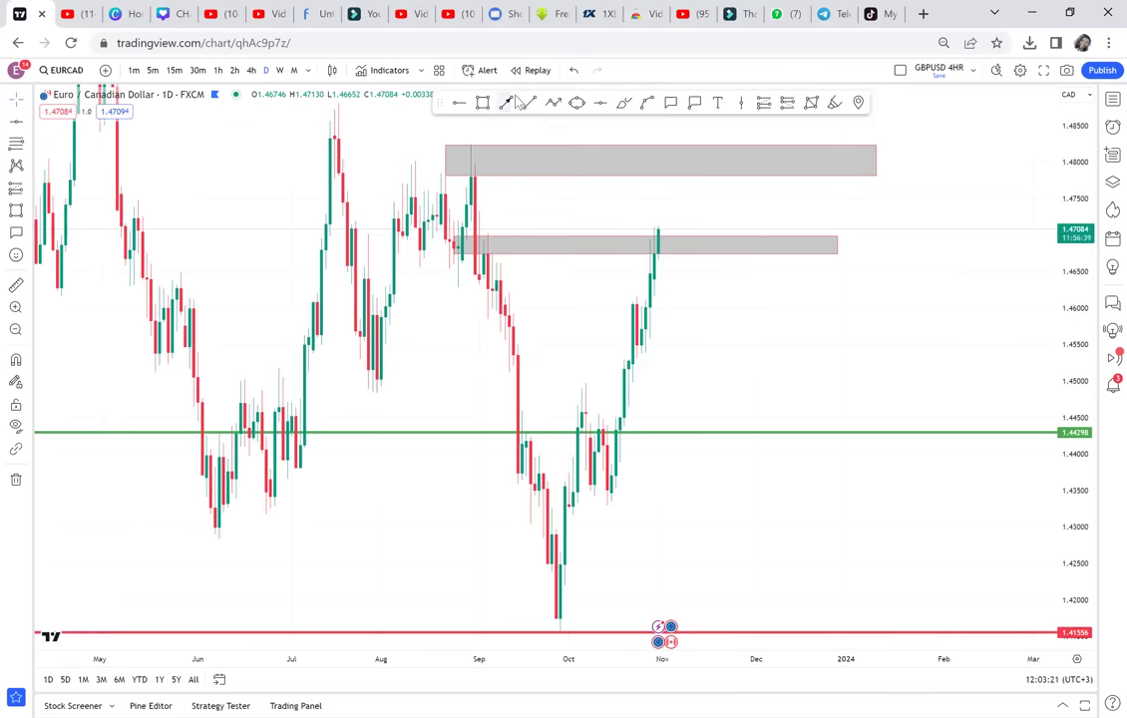
{"action": "left_click", "coordinate": [668, 171]}
{"action": "left_click", "coordinate": [735, 374]}
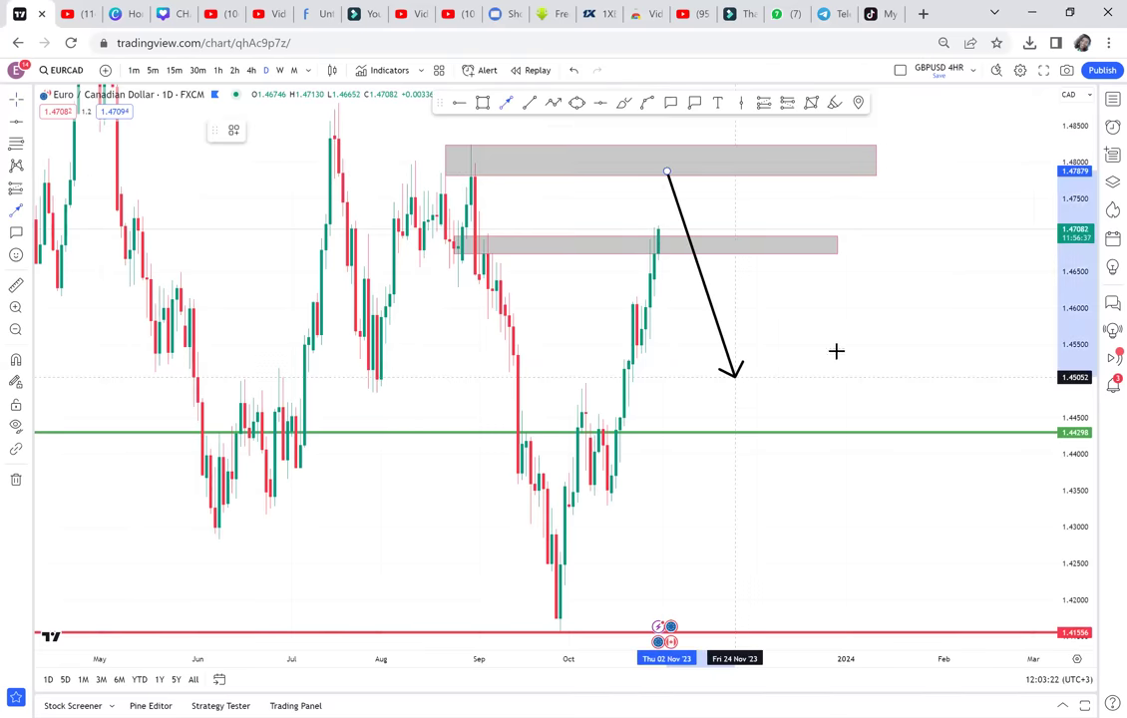
{"action": "left_click_drag", "start_coordinate": [832, 360], "coordinate": [896, 465]}
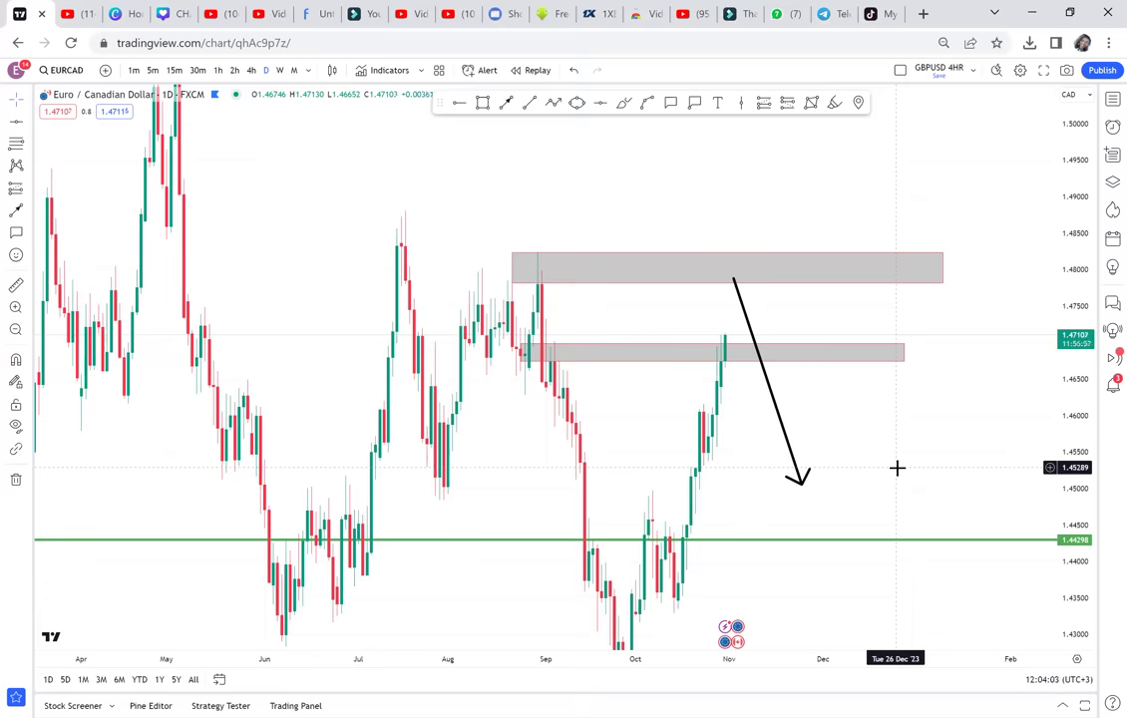
- Remove all the zones, horizontal lines and the arrow from the chart
{"action": "left_click_drag", "start_coordinate": [669, 351], "coordinate": [620, 262]}
{"action": "left_click_drag", "start_coordinate": [665, 484], "coordinate": [763, 344]}
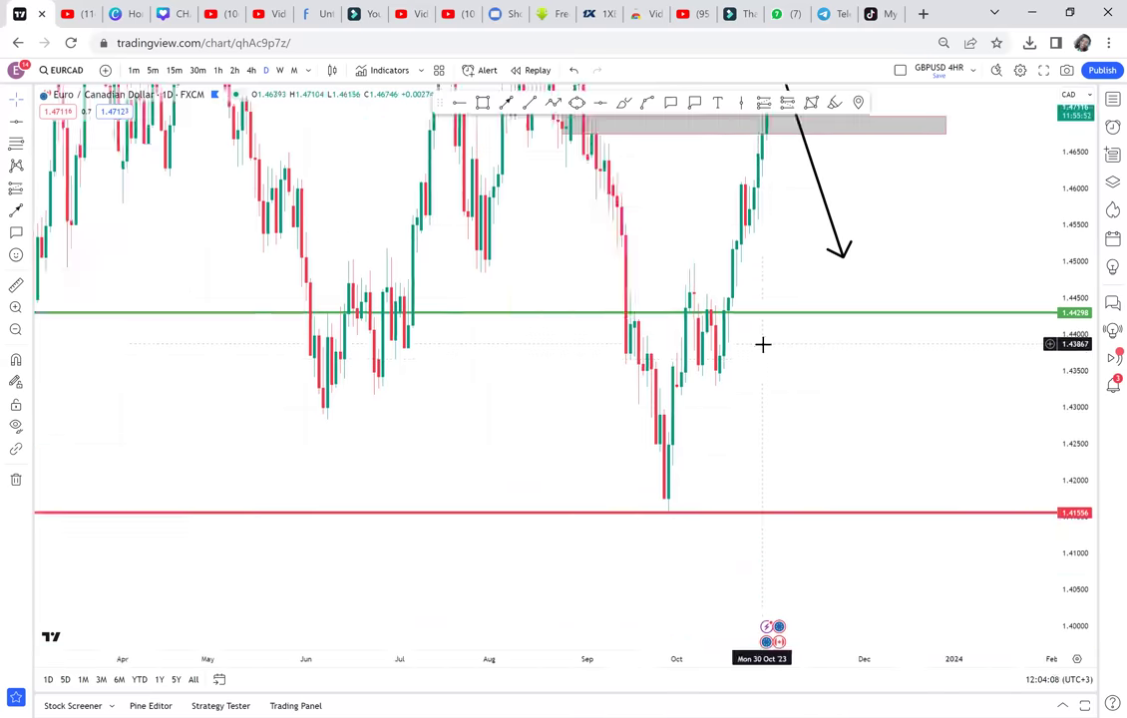
{"action": "scroll", "coordinate": [763, 344], "scroll_direction": "down", "scroll_amount": 3}
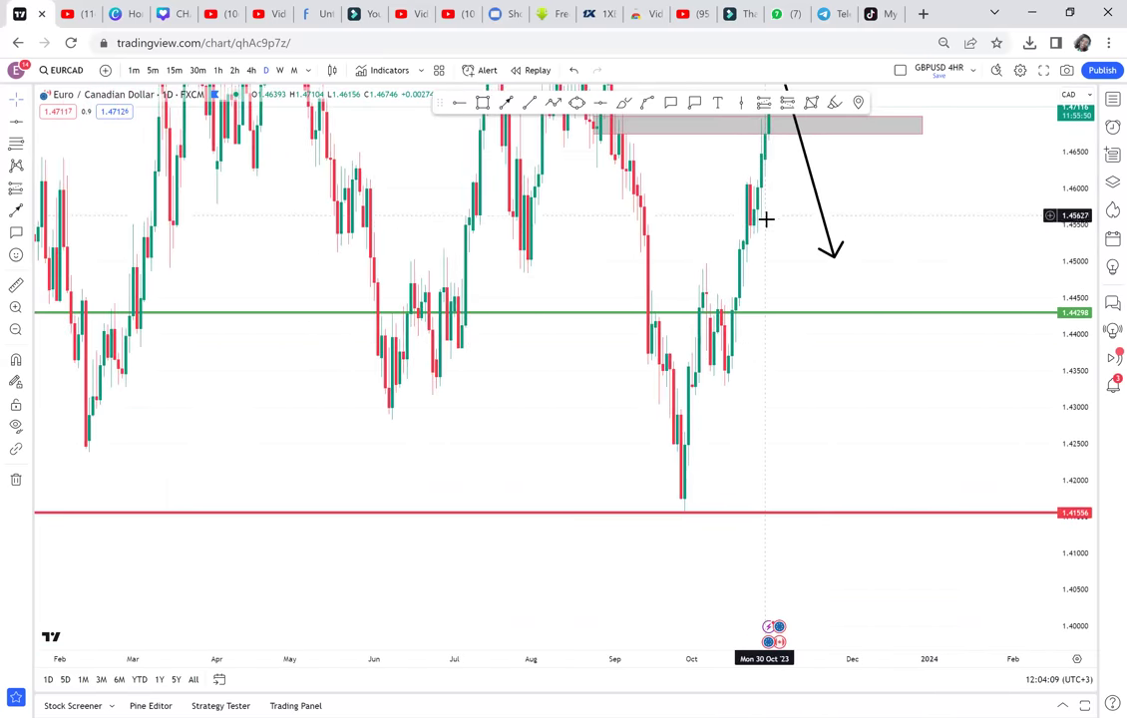
{"action": "left_click_drag", "start_coordinate": [760, 218], "coordinate": [710, 282]}
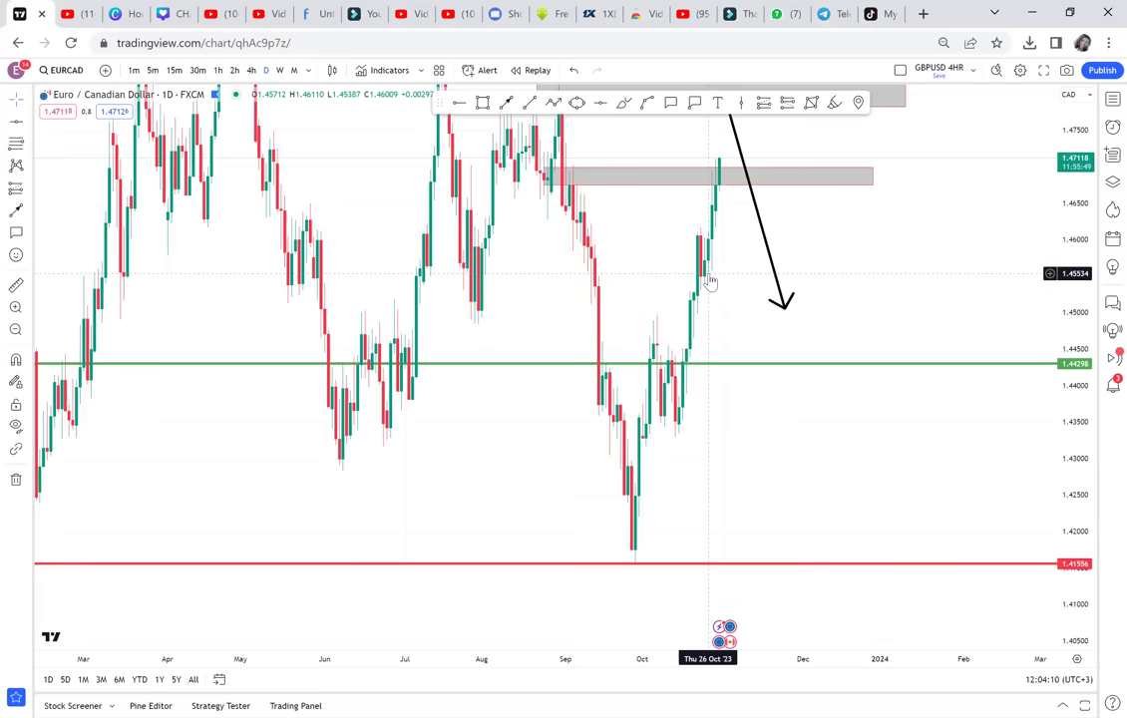
{"action": "left_click", "coordinate": [15, 480]}
{"action": "left_click", "coordinate": [55, 472]}
- With the Brush, circle the latest candles, trace the rally back down to the late-September low, and circle that low
{"action": "left_click_drag", "start_coordinate": [493, 450], "coordinate": [524, 466]}
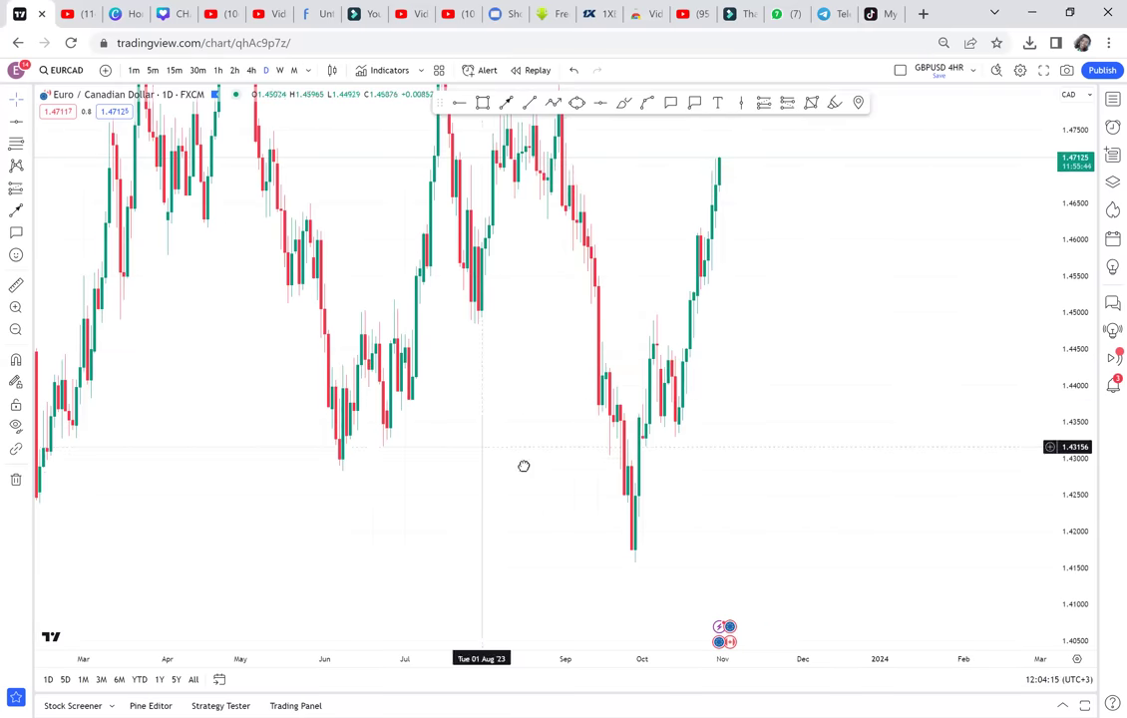
{"action": "left_click", "coordinate": [623, 105]}
{"action": "mouse_move", "coordinate": [712, 172]}
{"action": "left_mouse_down"}
{"action": "mouse_move", "coordinate": [785, 174]}
{"action": "mouse_move", "coordinate": [761, 150]}
{"action": "left_mouse_up"}
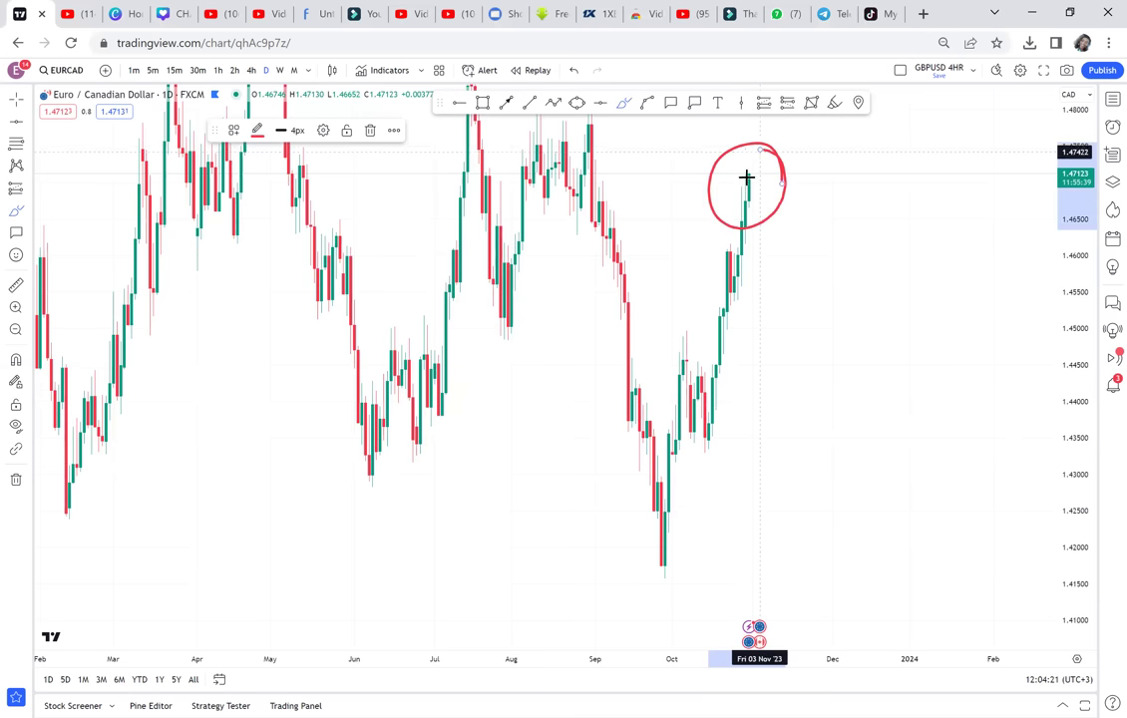
{"action": "left_click_drag", "start_coordinate": [743, 228], "coordinate": [673, 454]}
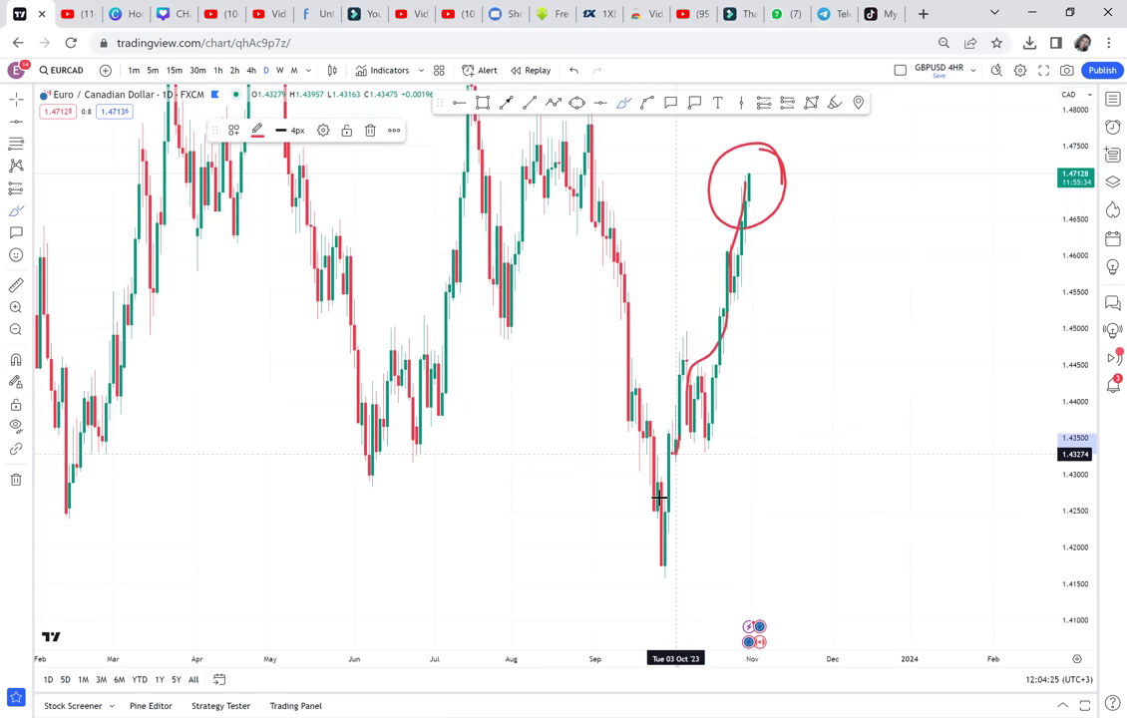
{"action": "left_click_drag", "start_coordinate": [660, 497], "coordinate": [666, 595]}
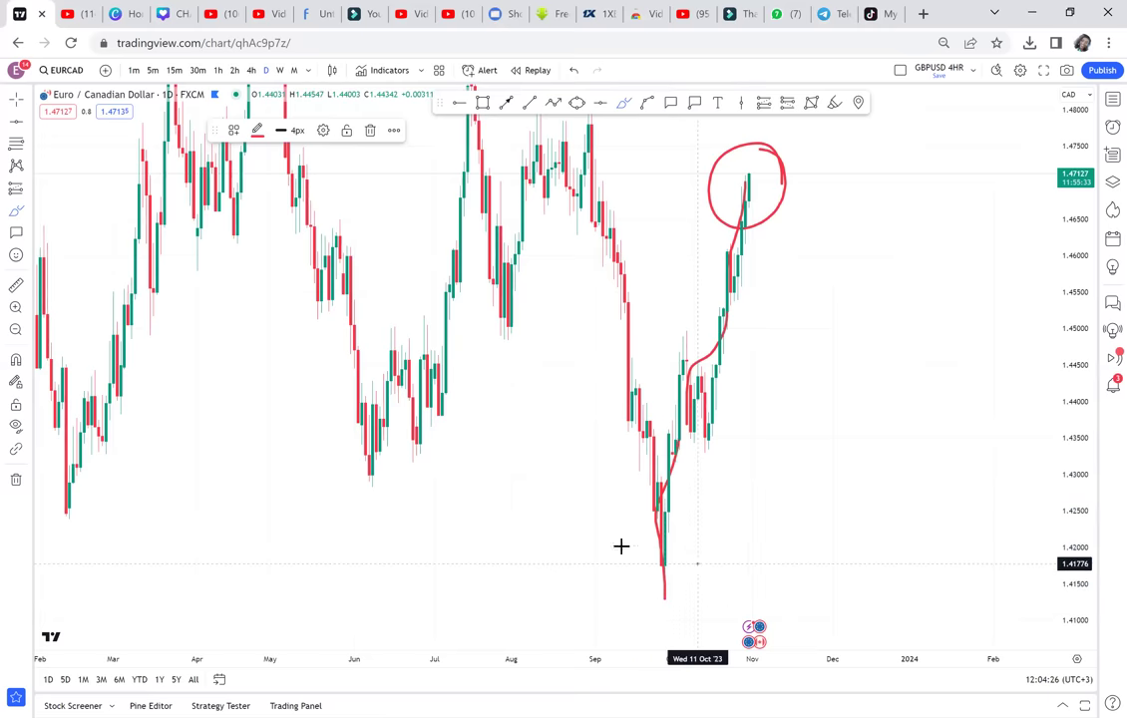
{"action": "left_click_drag", "start_coordinate": [621, 547], "coordinate": [682, 540]}
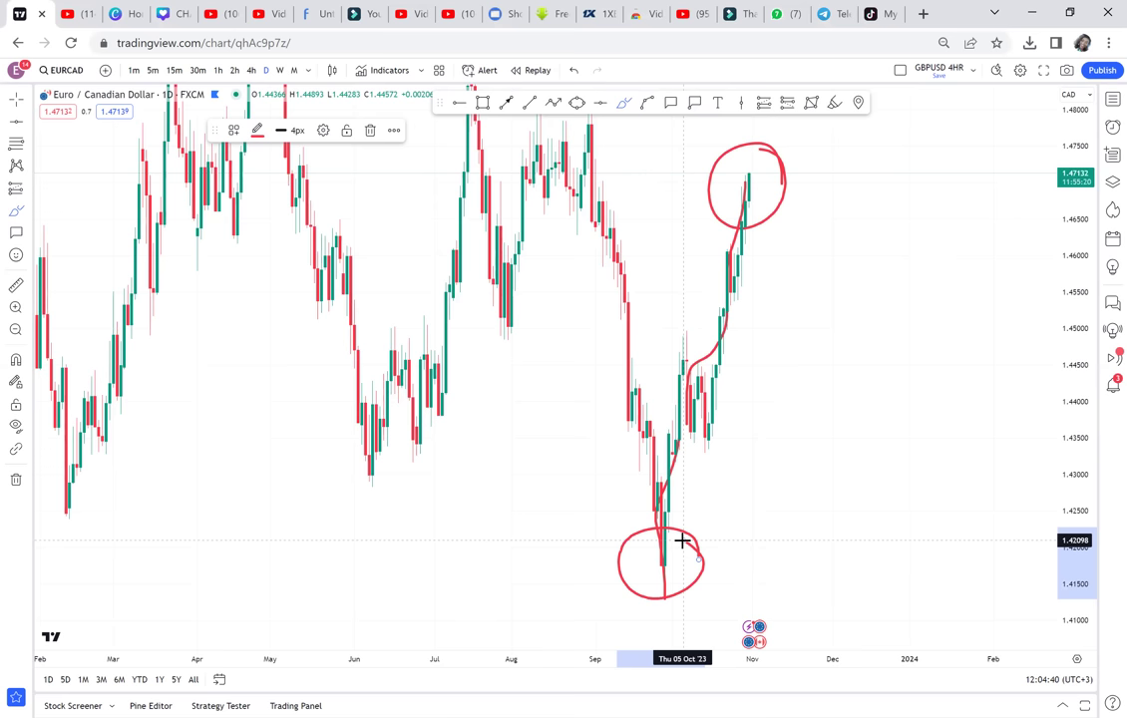
- Remove the brush drawings and draw horizontal rays at the current price, about 1.4713, and at the late-September low, about 1.4155
{"action": "left_click", "coordinate": [17, 482]}
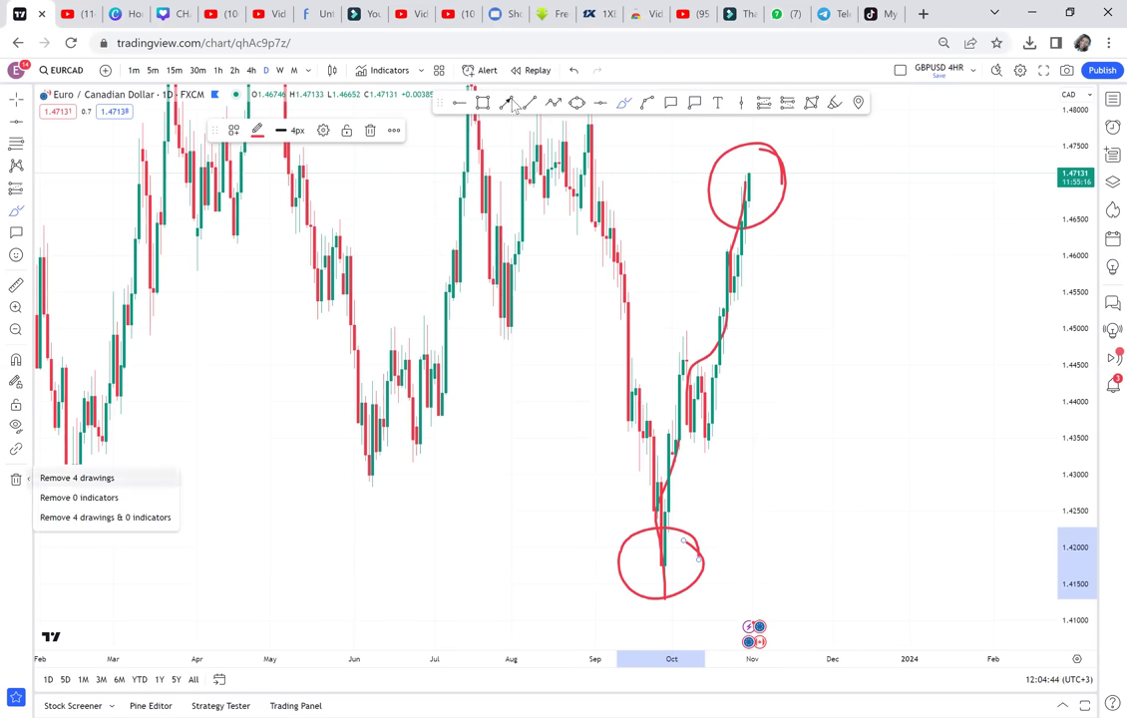
{"action": "key", "text": "Return"}
{"action": "left_click", "coordinate": [459, 104]}
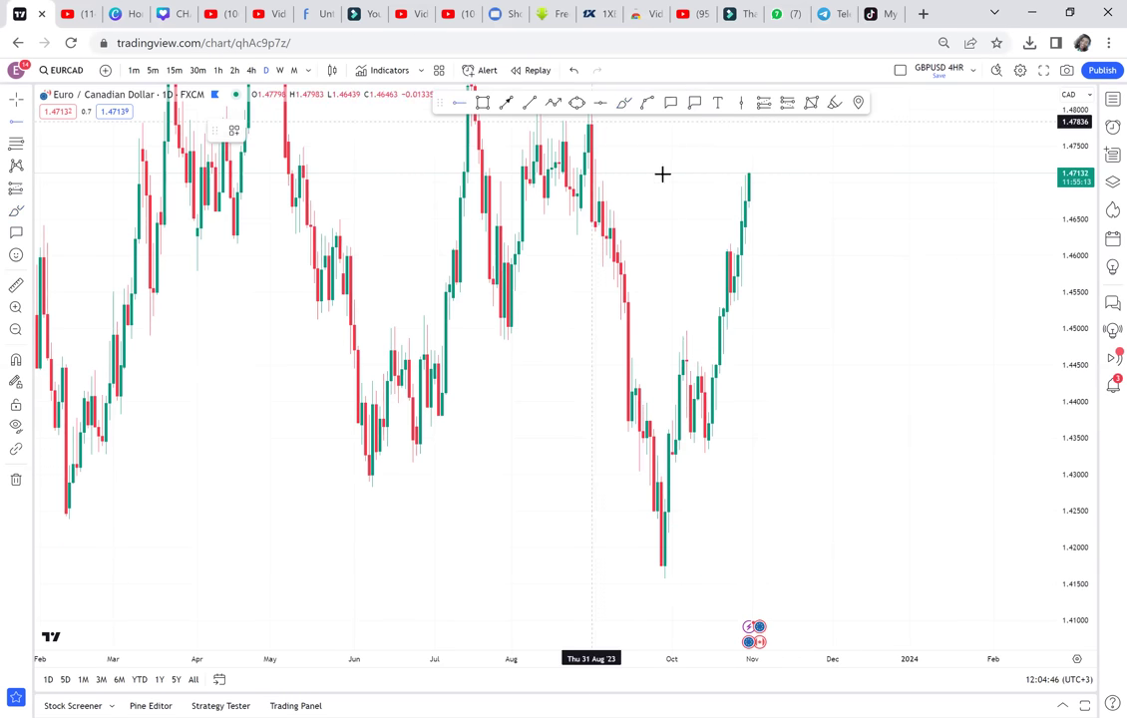
{"action": "left_click", "coordinate": [664, 173]}
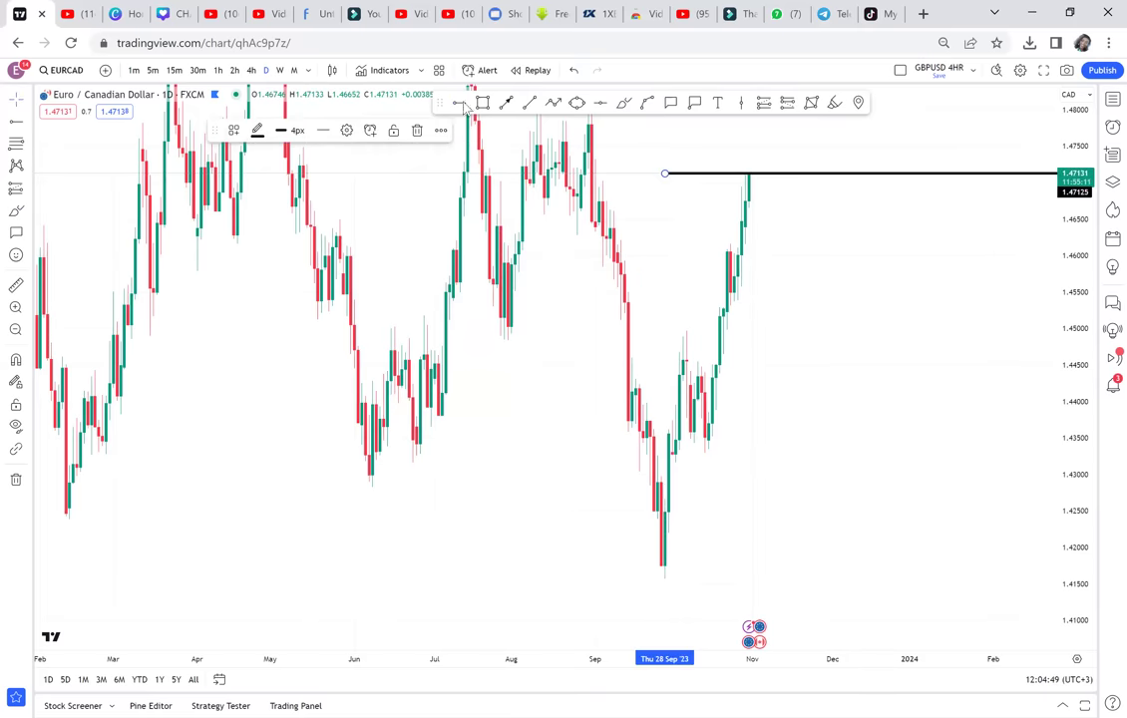
{"action": "left_click", "coordinate": [653, 524]}
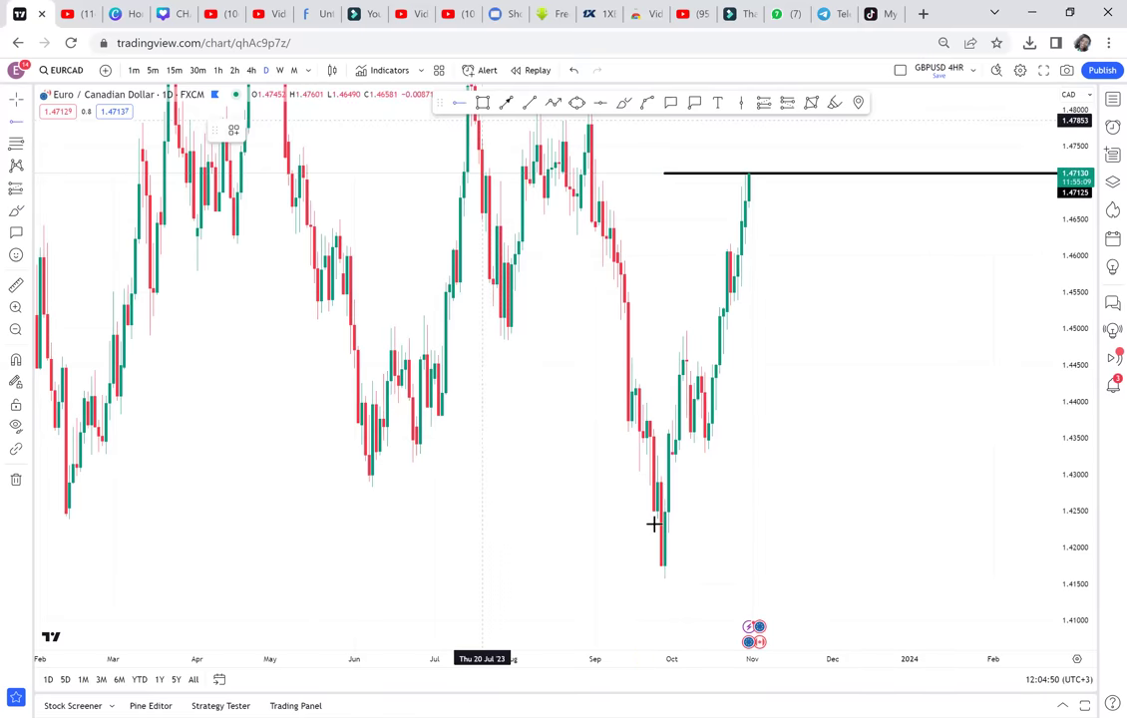
{"action": "left_click", "coordinate": [602, 581]}
{"action": "left_click_drag", "start_coordinate": [830, 455], "coordinate": [714, 493]}
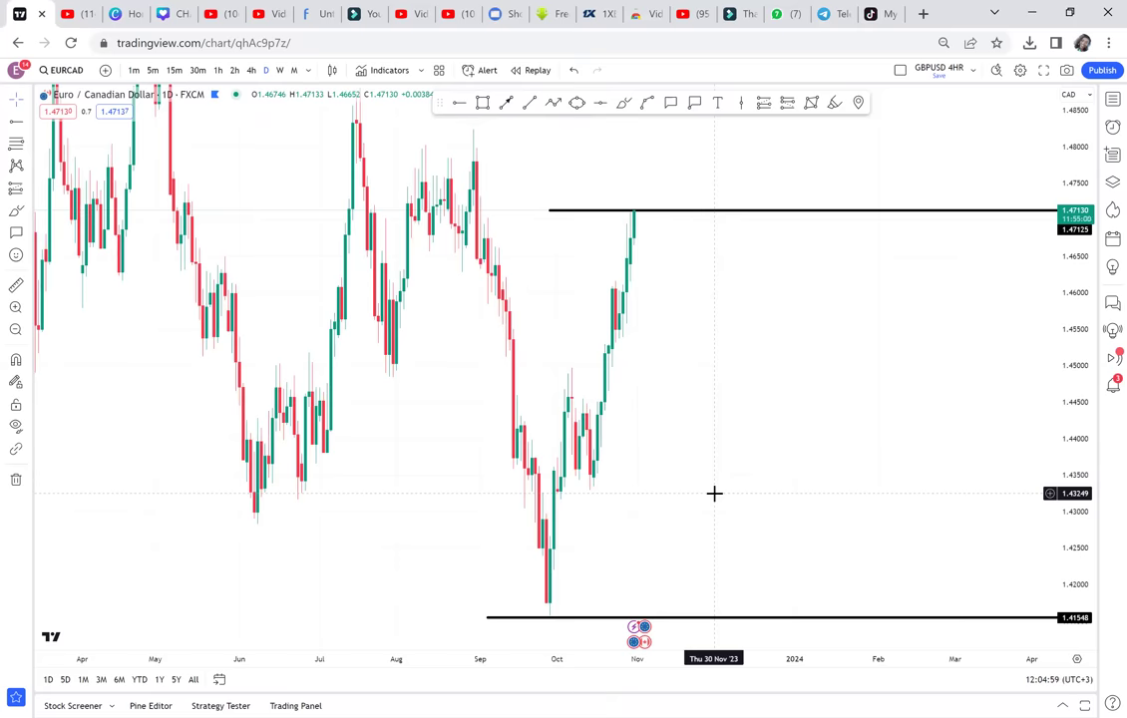
- Draw an arrow from the late-September low on the lower ray up to the upper ray in mid-November
{"action": "left_click", "coordinate": [506, 104]}
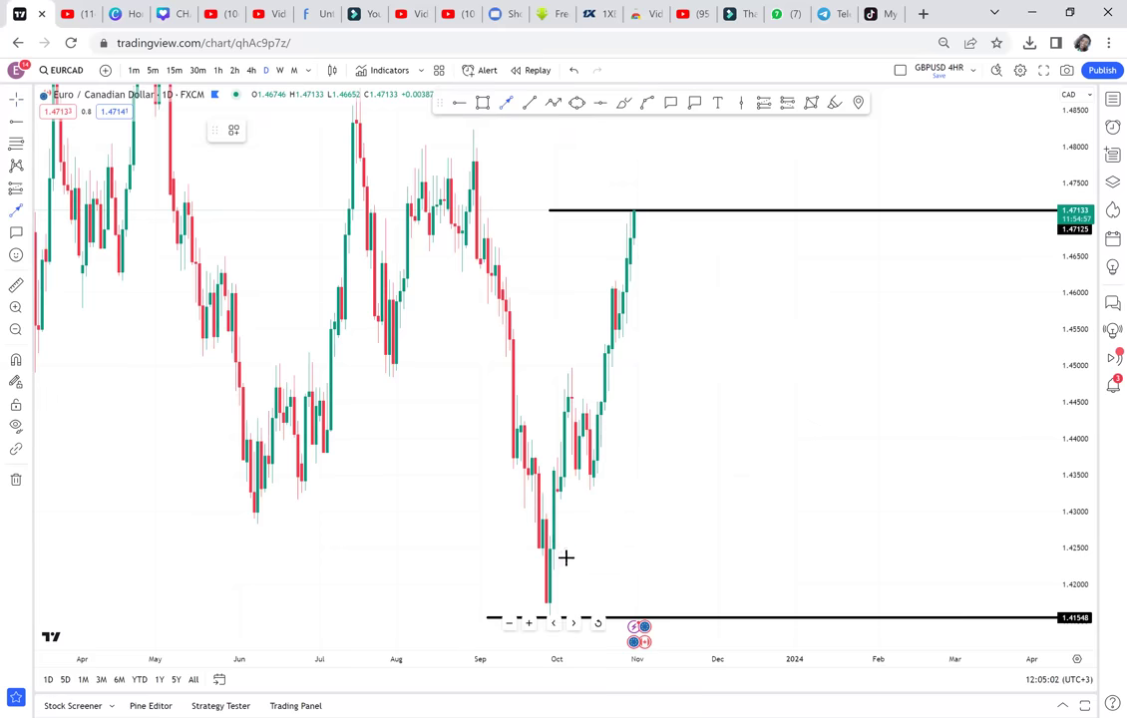
{"action": "left_click_drag", "start_coordinate": [1077, 264], "coordinate": [1046, 383]}
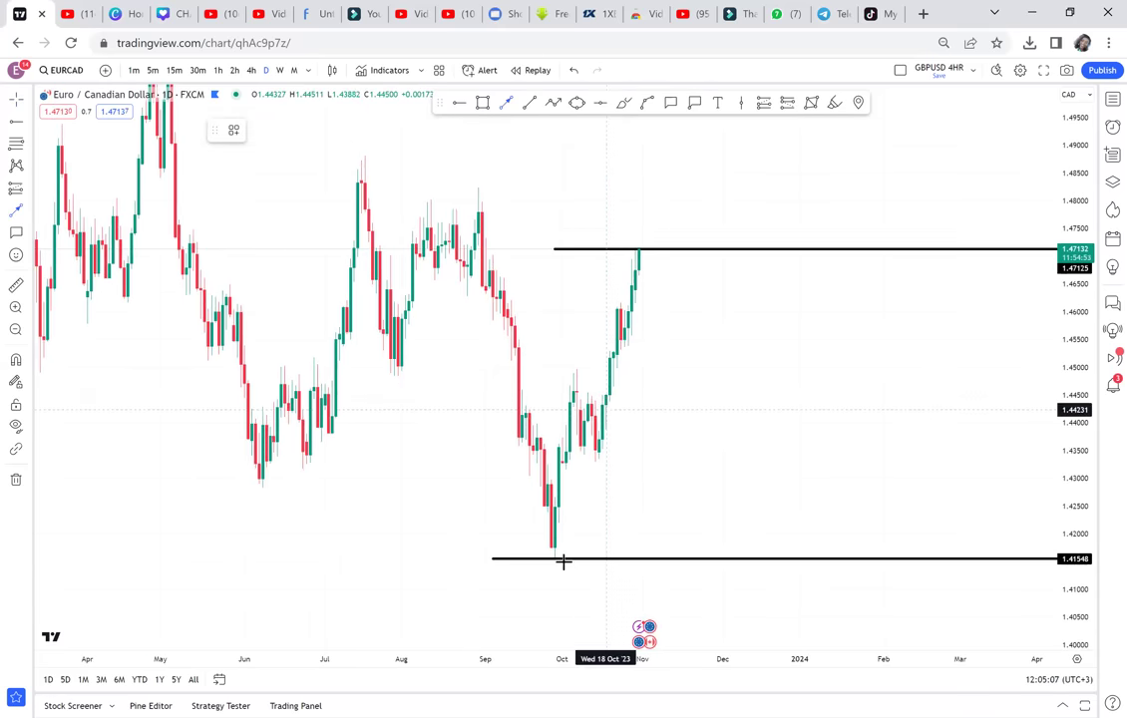
{"action": "left_click", "coordinate": [673, 254]}
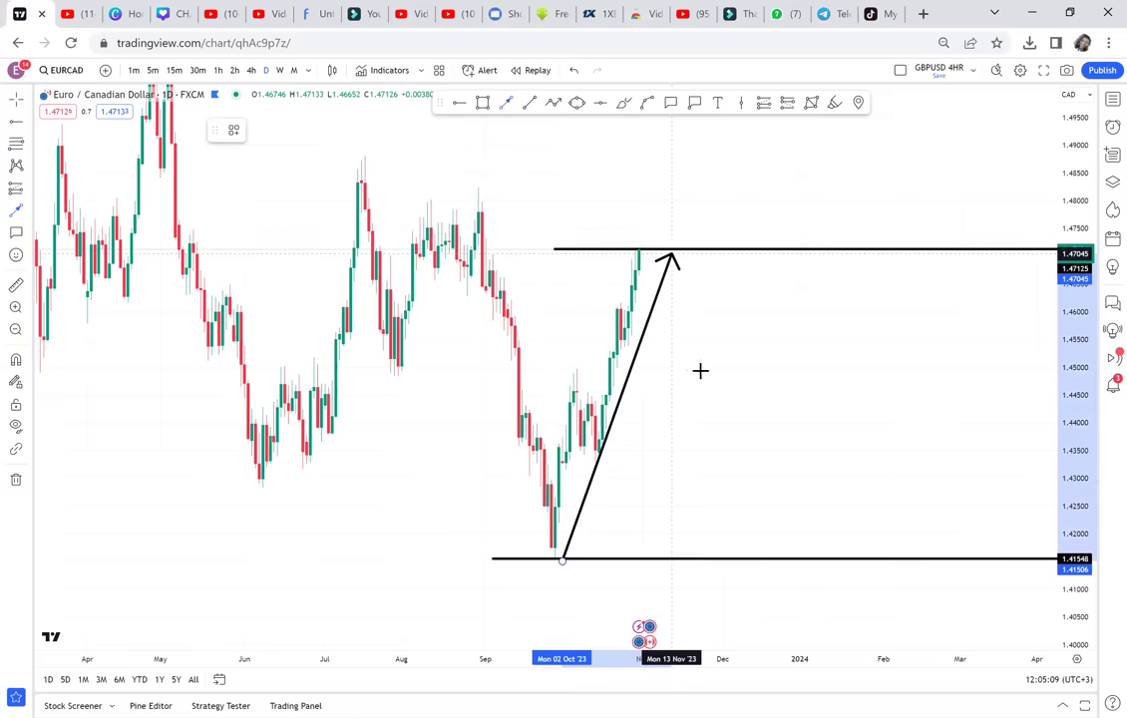
{"action": "left_click", "coordinate": [715, 409]}
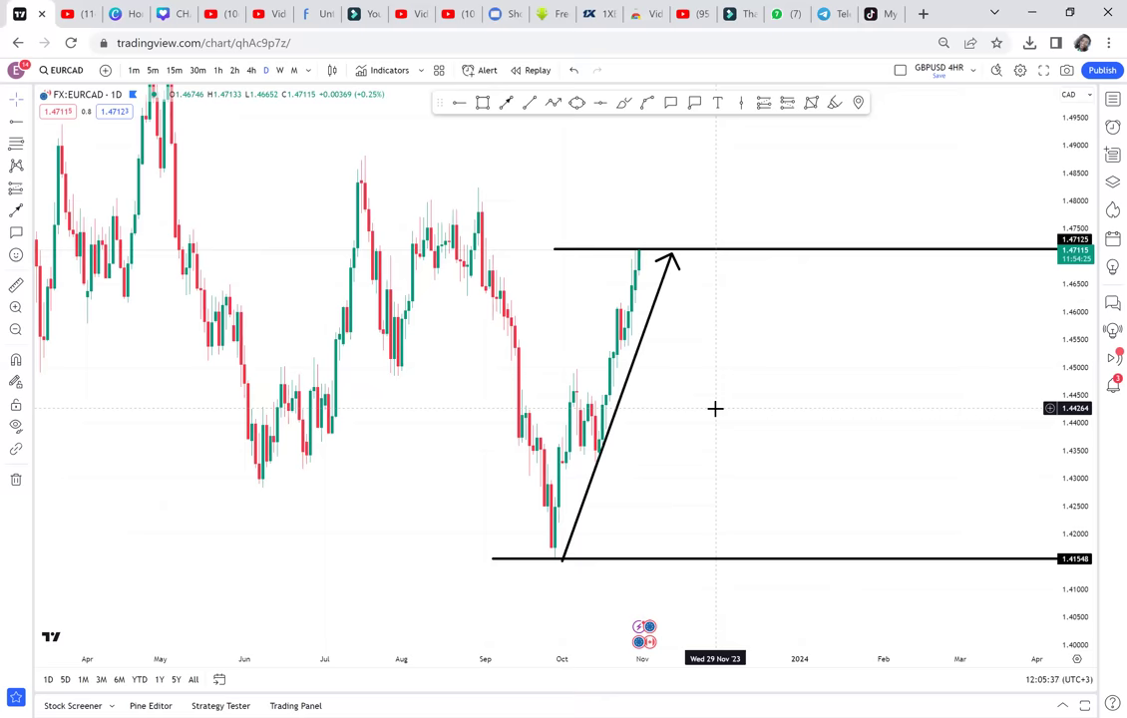
- Draw two rectangle zones from late August to late December, one at about 1.4782–1.4819 and one at about 1.4671–1.4700
{"action": "left_click", "coordinate": [483, 103]}
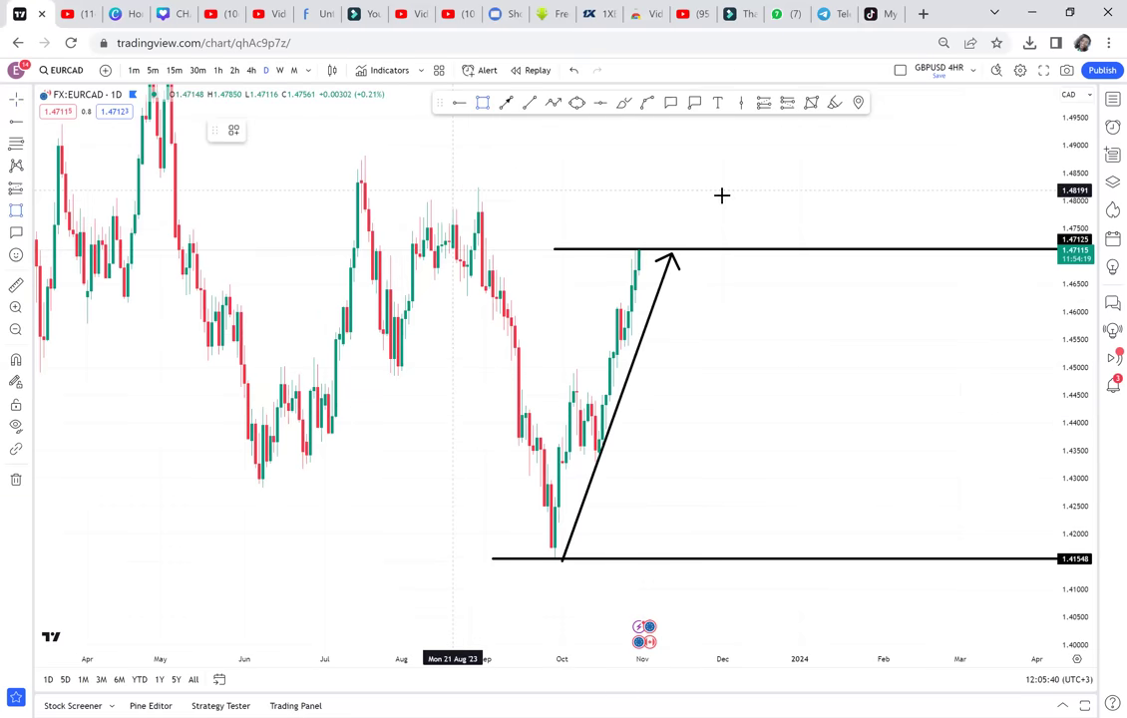
{"action": "left_click", "coordinate": [453, 191]}
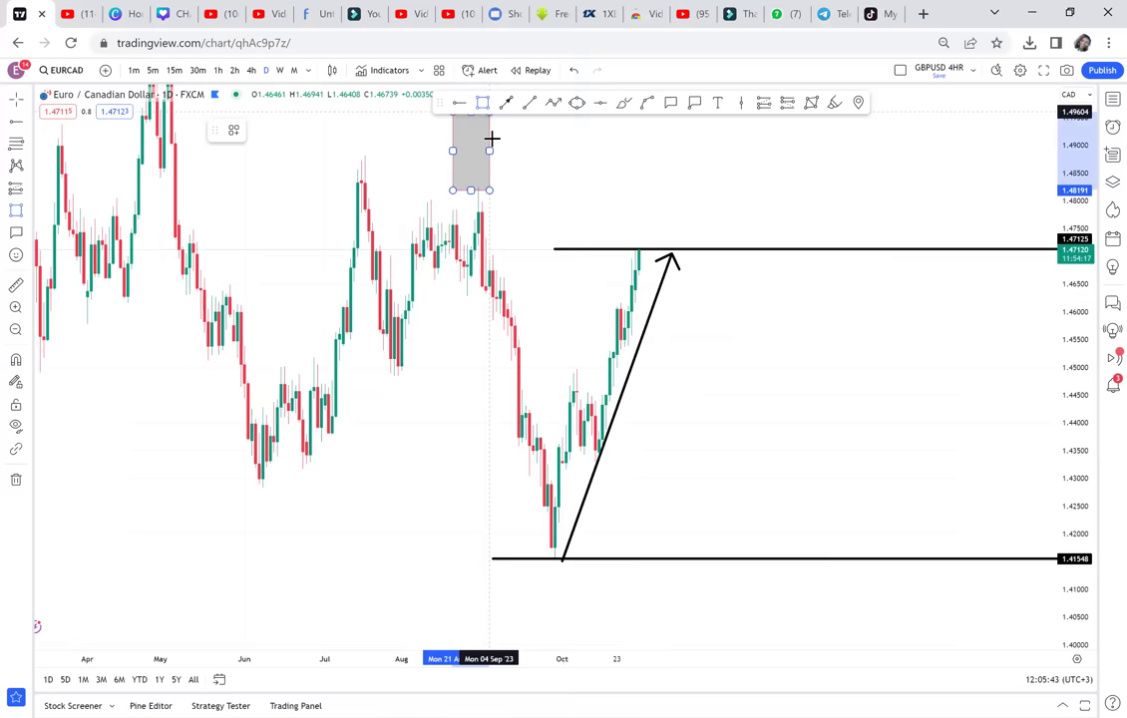
{"action": "left_click_drag", "start_coordinate": [780, 227], "coordinate": [789, 210]}
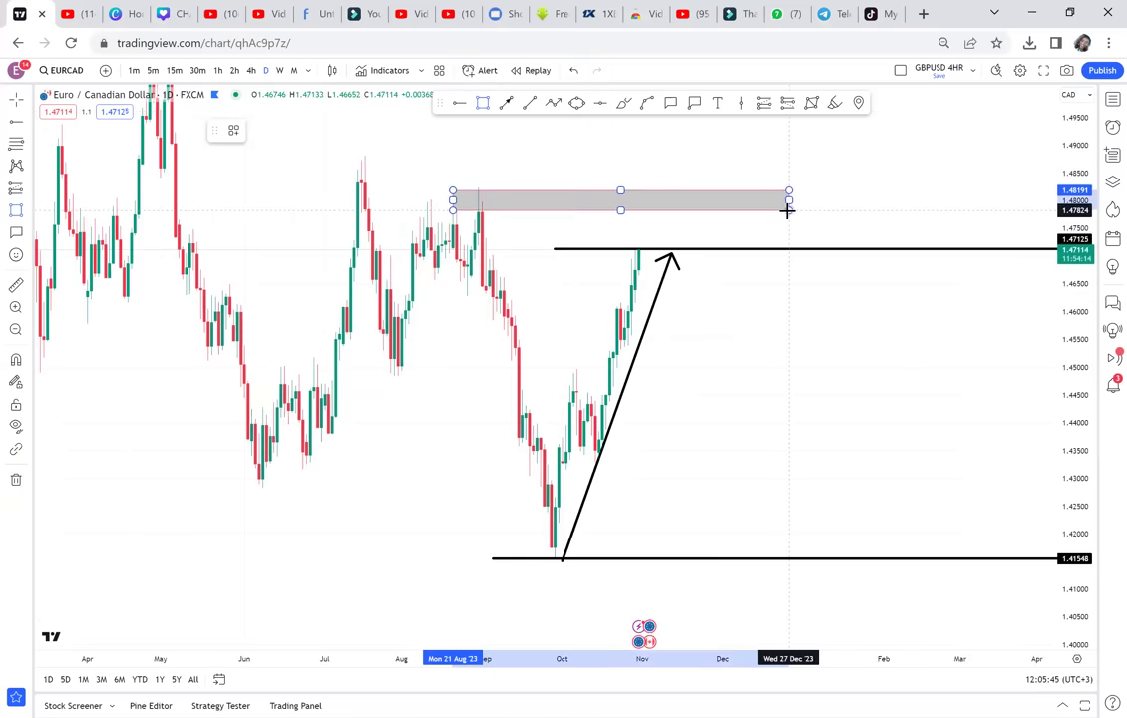
{"action": "left_click", "coordinate": [484, 104]}
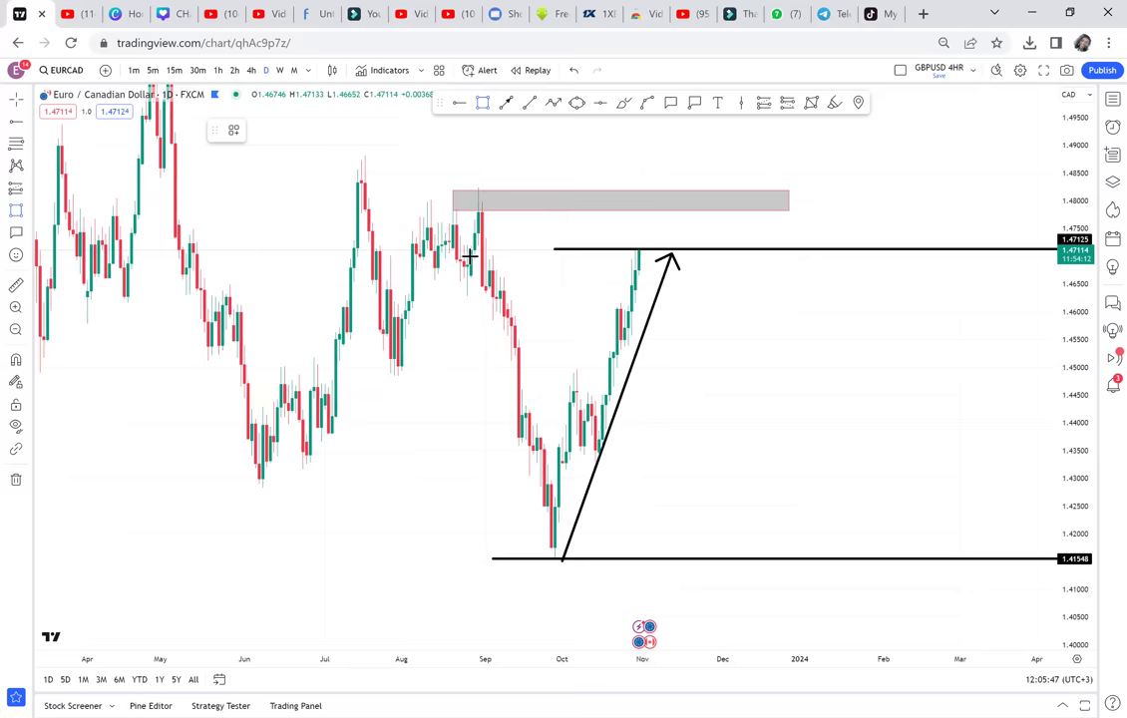
{"action": "left_click", "coordinate": [774, 271]}
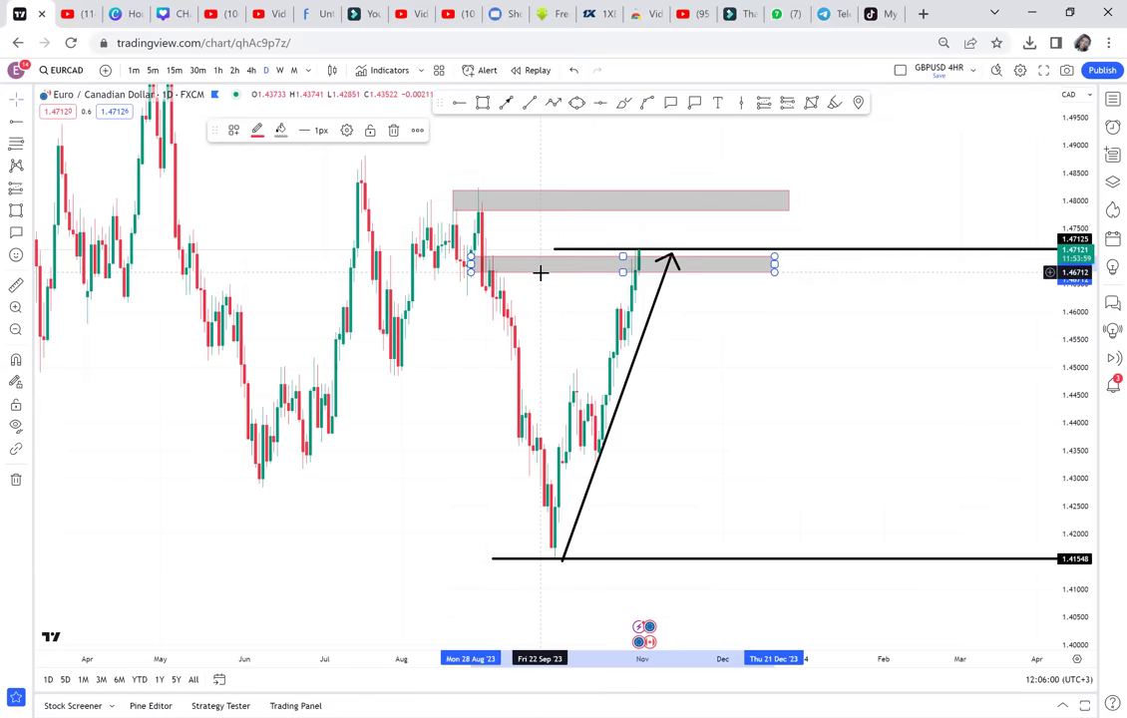
- Delete both grey zones, the upper ray, the arrow and the stray ray near 1.4287, keeping only the ray at the late-September low
{"action": "key", "text": "Delete"}
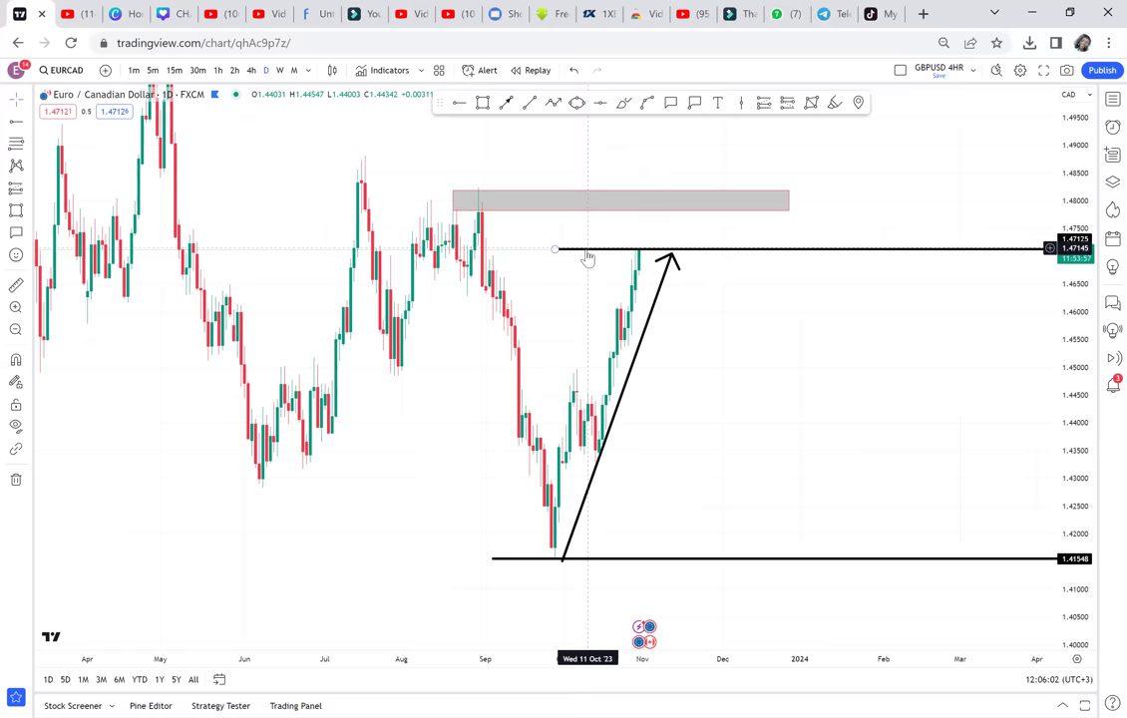
{"action": "key", "text": "Delete"}
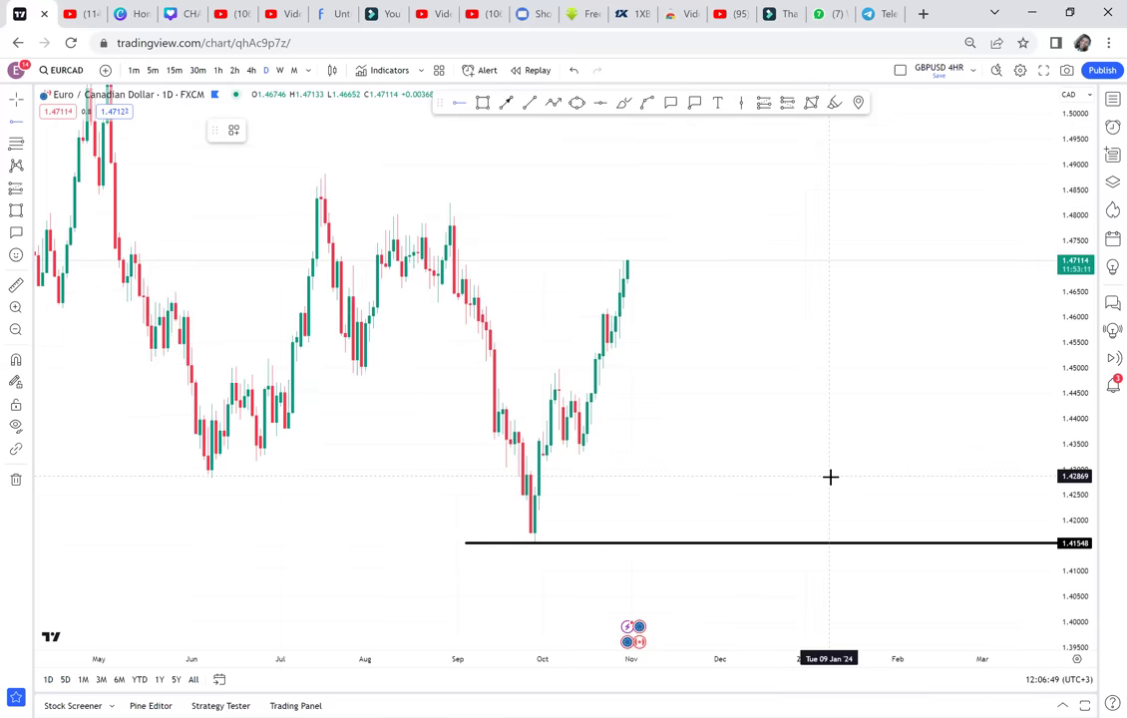
{"action": "scroll", "coordinate": [830, 477], "scroll_direction": "down", "scroll_amount": 2}
{"action": "left_click_drag", "start_coordinate": [830, 477], "coordinate": [873, 449]}
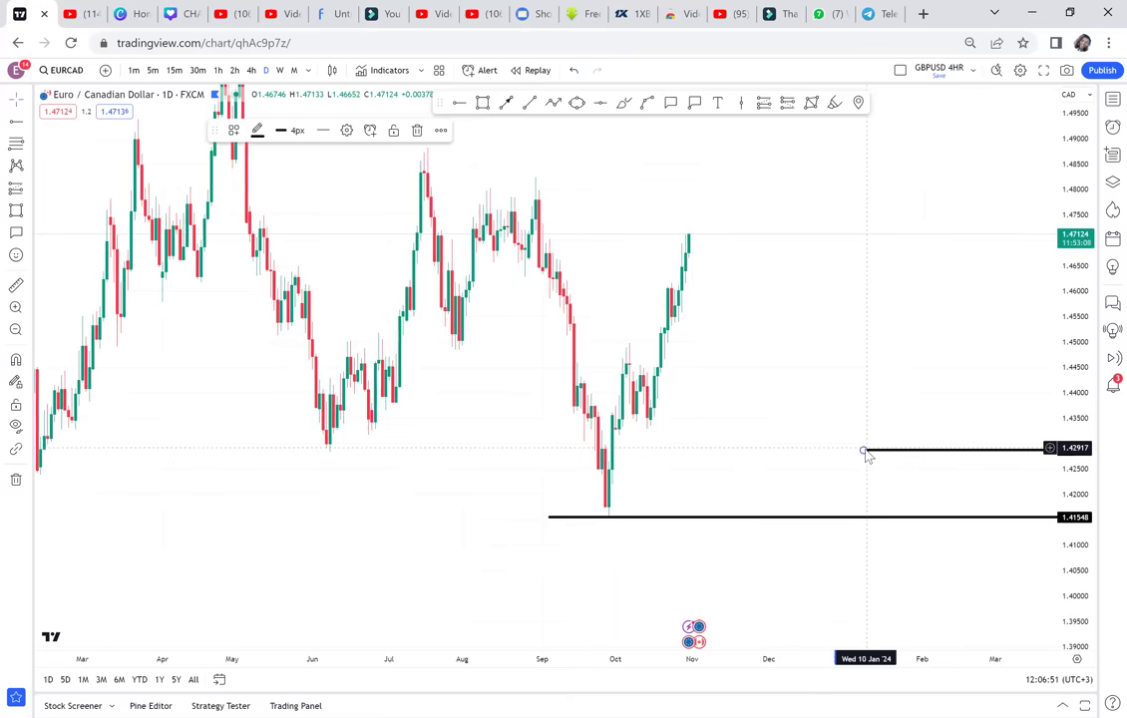
{"action": "key", "text": "Delete"}
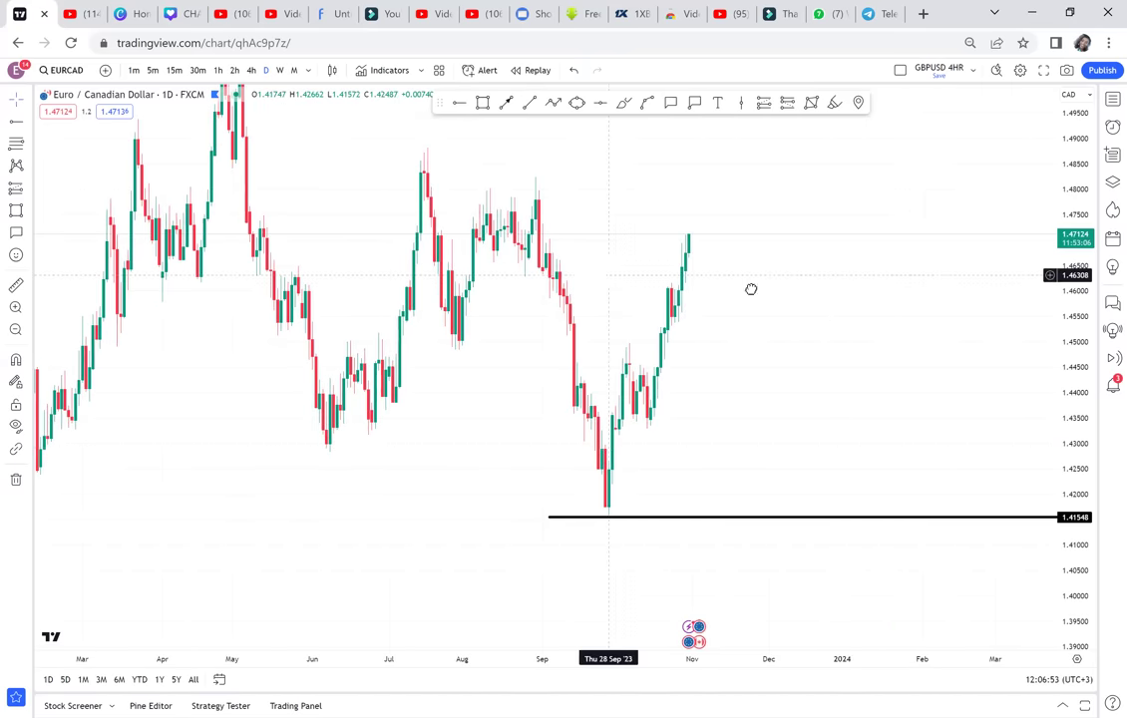
{"action": "left_click_drag", "start_coordinate": [618, 277], "coordinate": [689, 323]}
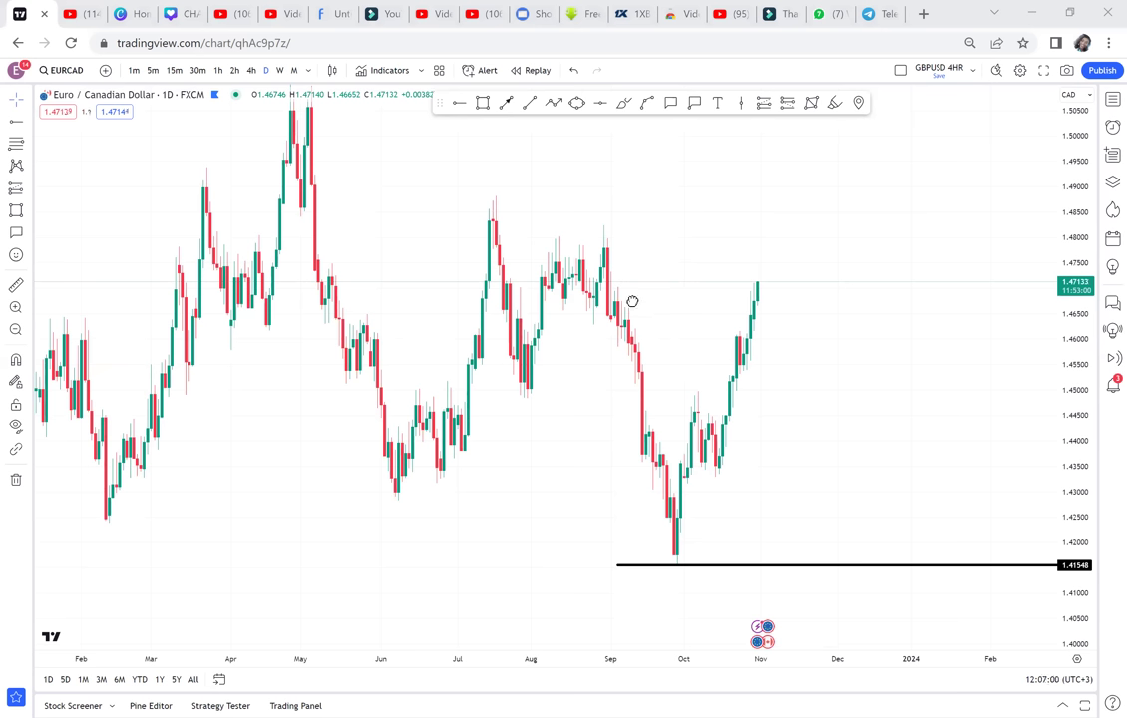
{"action": "left_click_drag", "start_coordinate": [632, 301], "coordinate": [619, 301]}
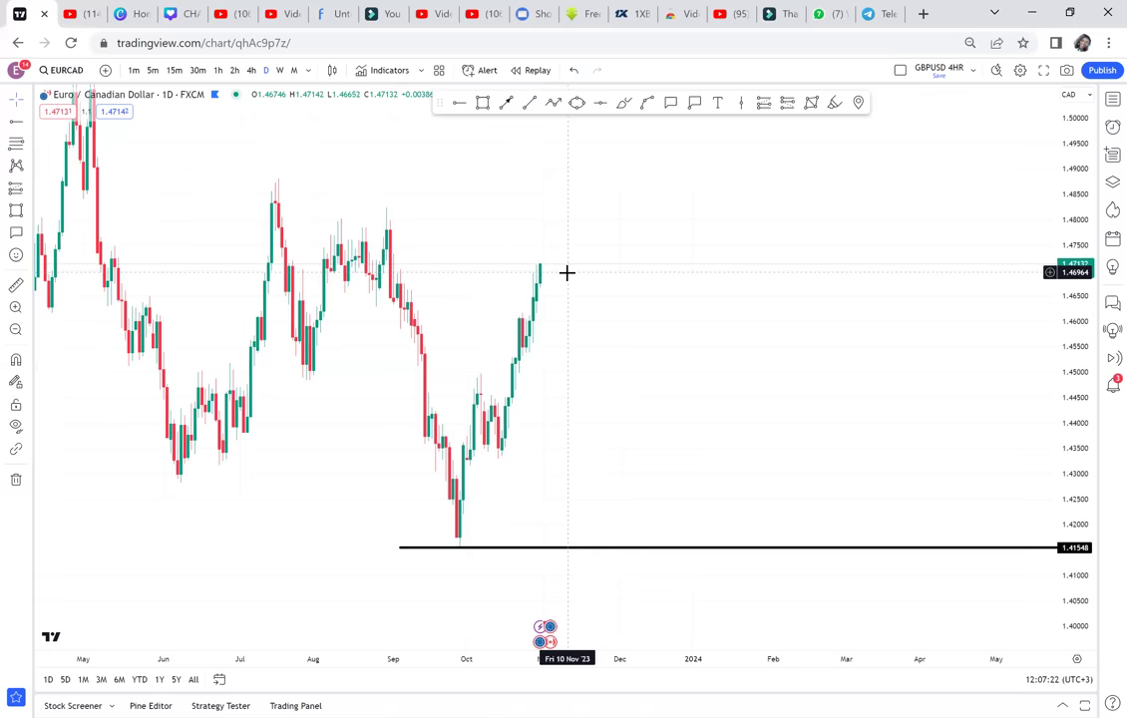
- Examine the daily candles from the 2023 swings through the late-September low and the rise that follows it
{"action": "left_click_drag", "start_coordinate": [522, 440], "coordinate": [657, 382]}
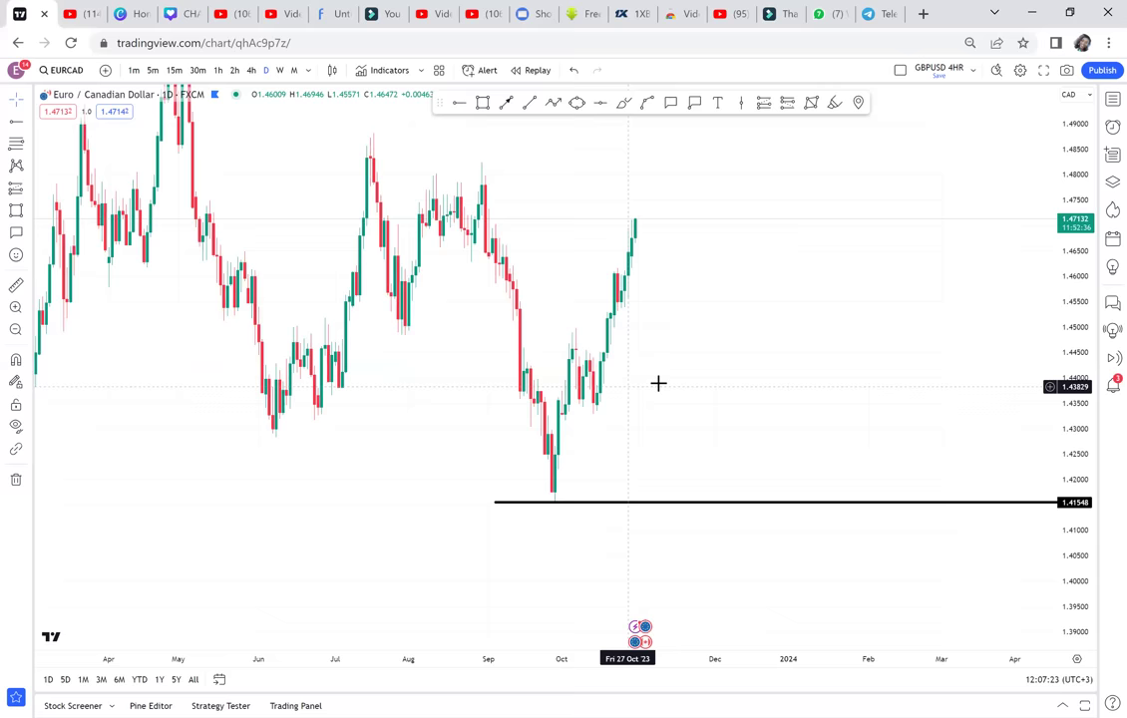
{"action": "scroll", "coordinate": [659, 382], "scroll_direction": "down", "scroll_amount": 1}
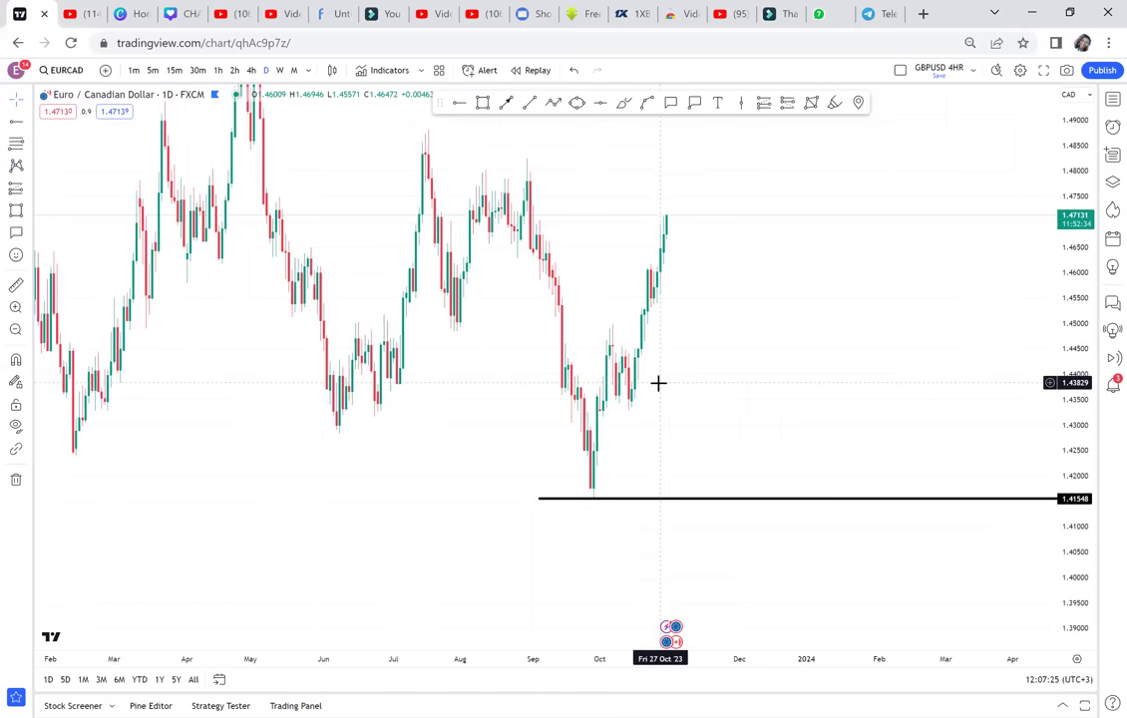
{"action": "scroll", "coordinate": [658, 382], "scroll_direction": "up", "scroll_amount": 3}
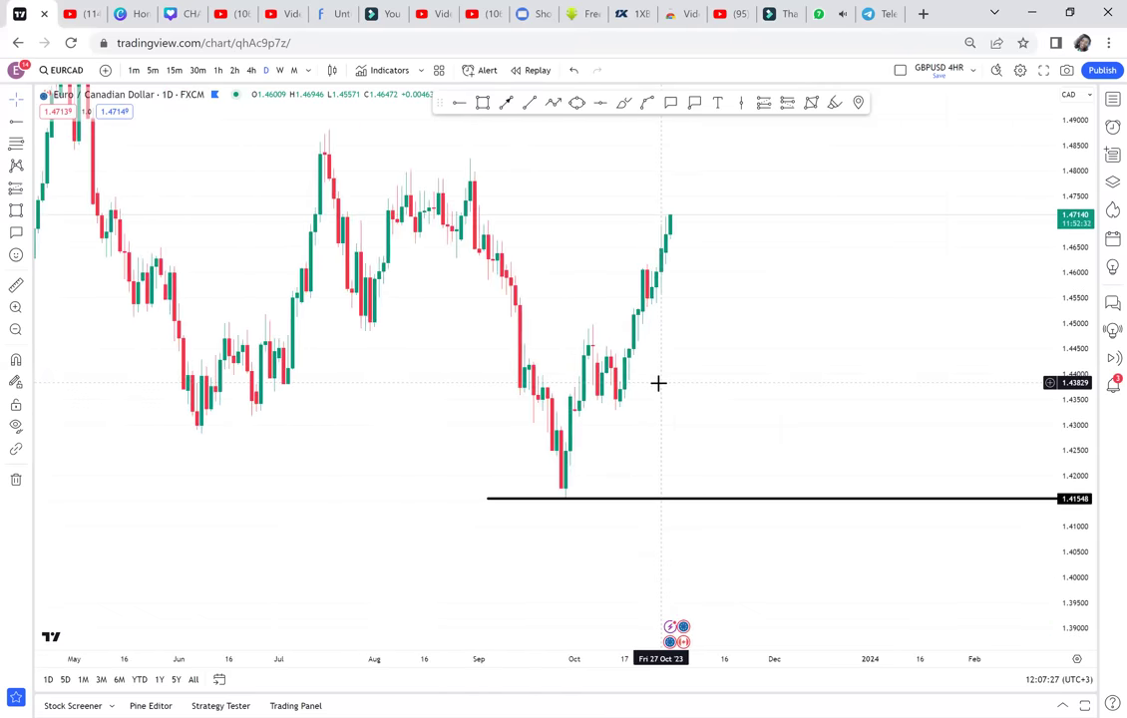
{"action": "left_click_drag", "start_coordinate": [1076, 484], "coordinate": [1042, 395]}
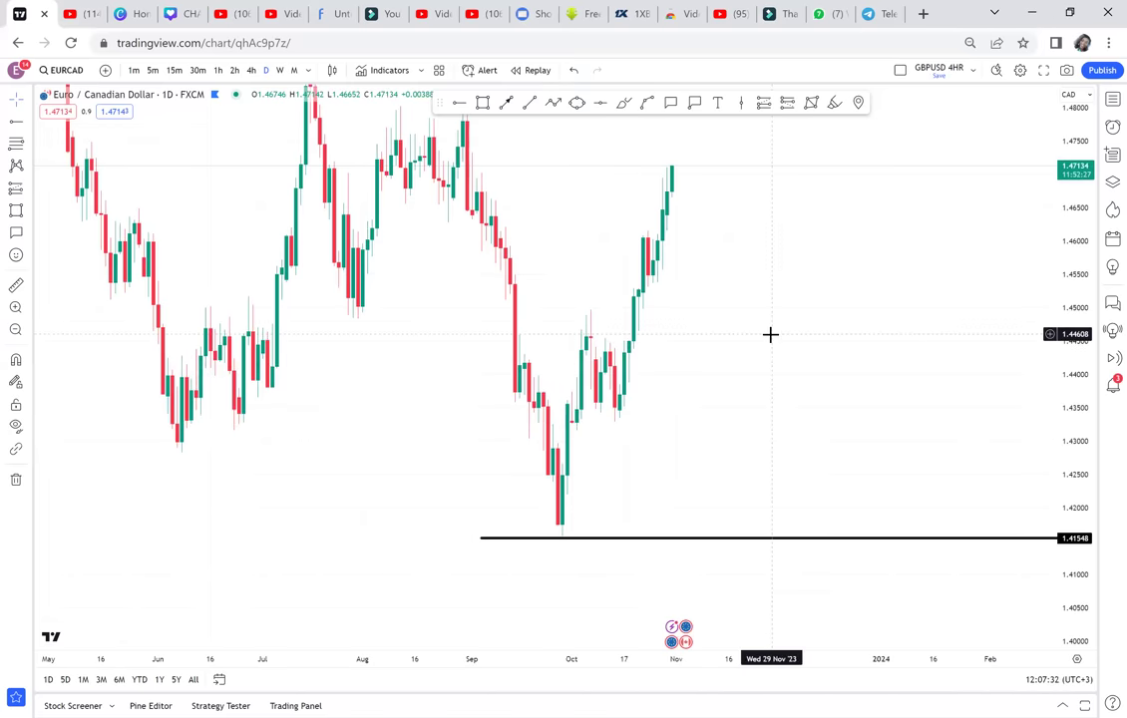
{"action": "left_click_drag", "start_coordinate": [772, 334], "coordinate": [622, 399]}
{"action": "scroll", "coordinate": [622, 398], "scroll_direction": "up", "scroll_amount": 1}
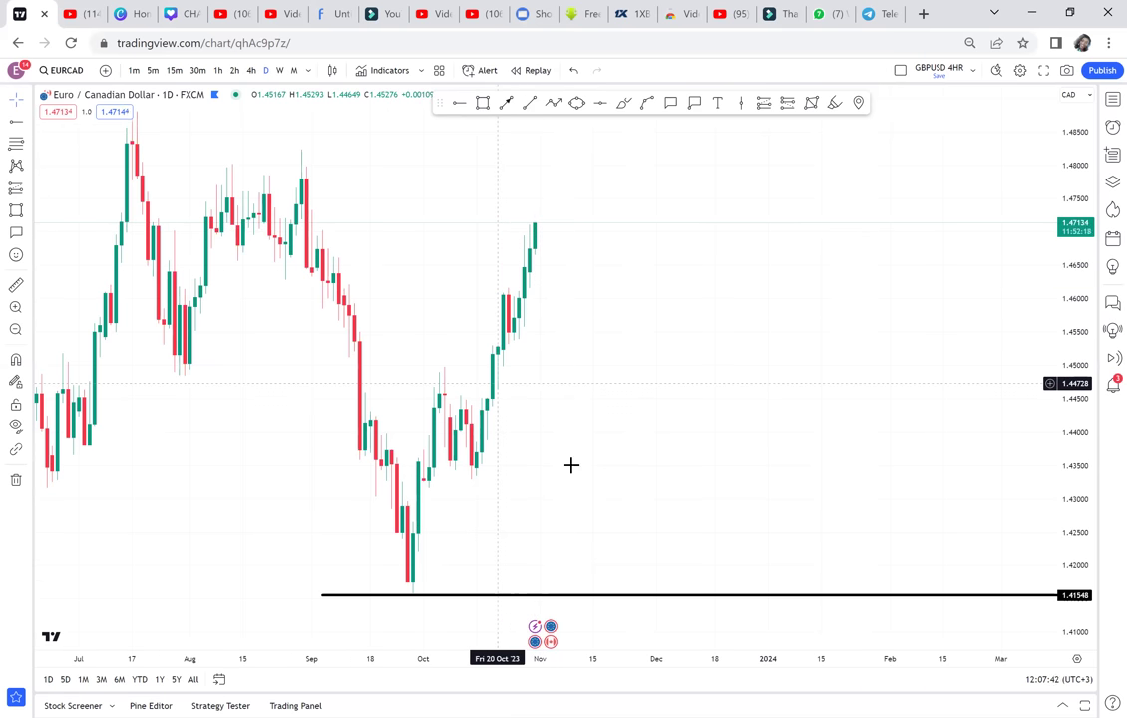
{"action": "left_click_drag", "start_coordinate": [602, 433], "coordinate": [636, 415]}
{"action": "scroll", "coordinate": [636, 416], "scroll_direction": "up", "scroll_amount": 1}
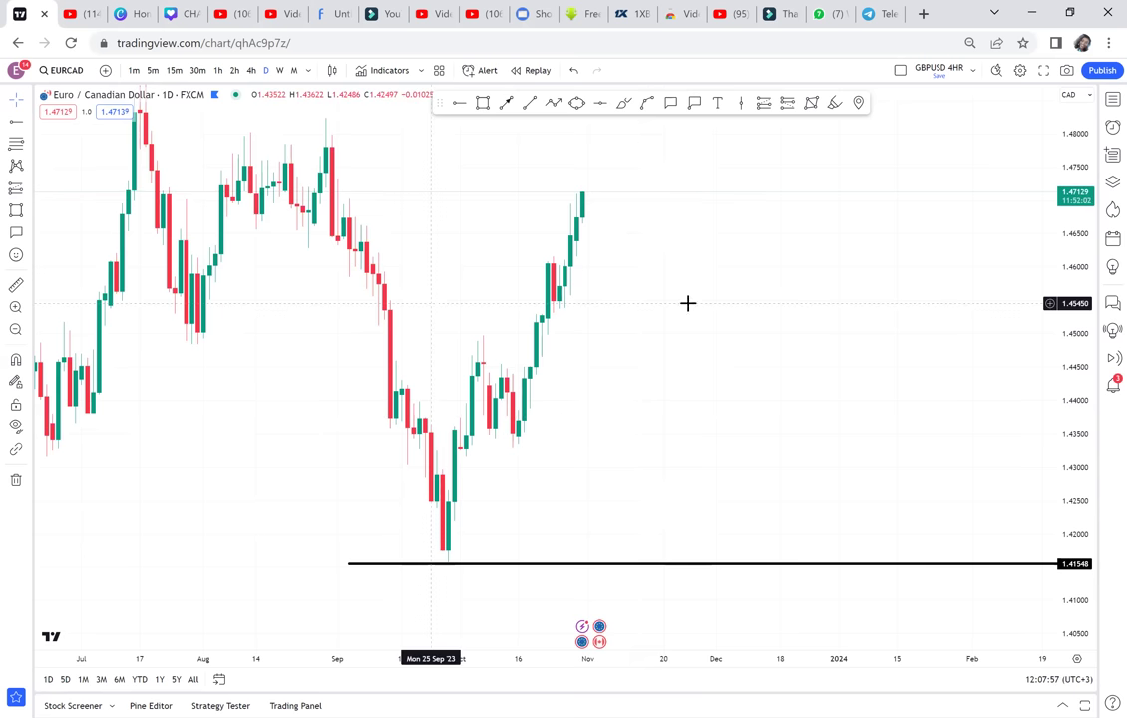
{"action": "scroll", "coordinate": [688, 304], "scroll_direction": "down", "scroll_amount": 3}
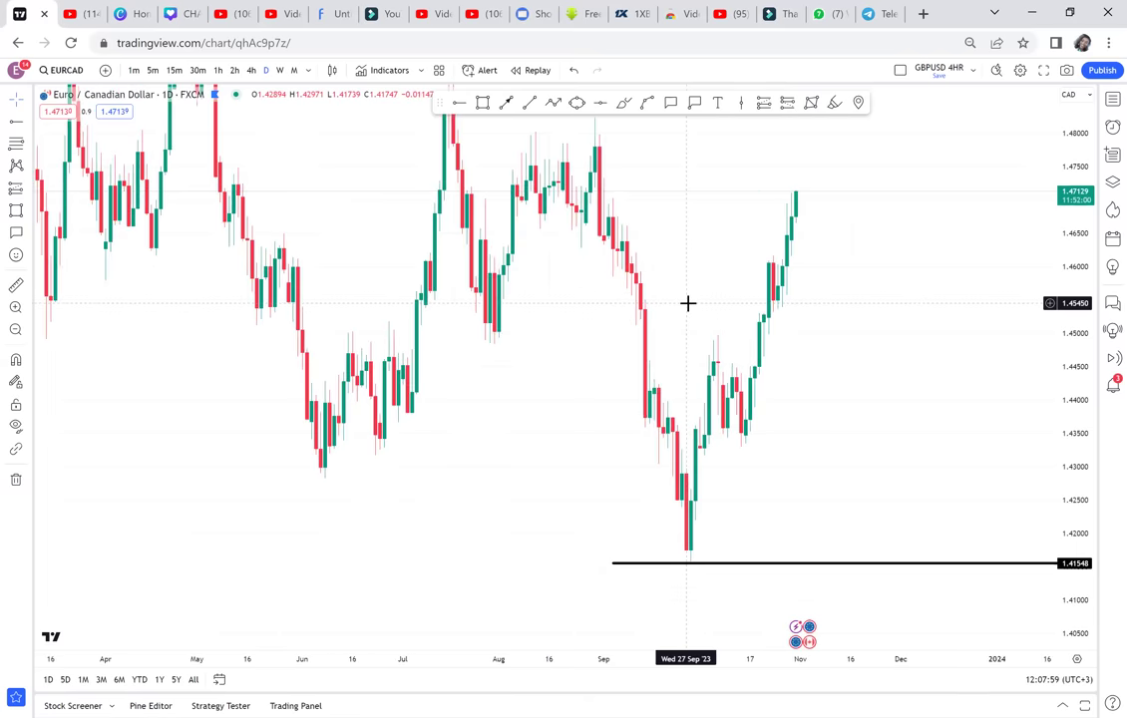
{"action": "scroll", "coordinate": [640, 516], "scroll_direction": "down", "scroll_amount": 3}
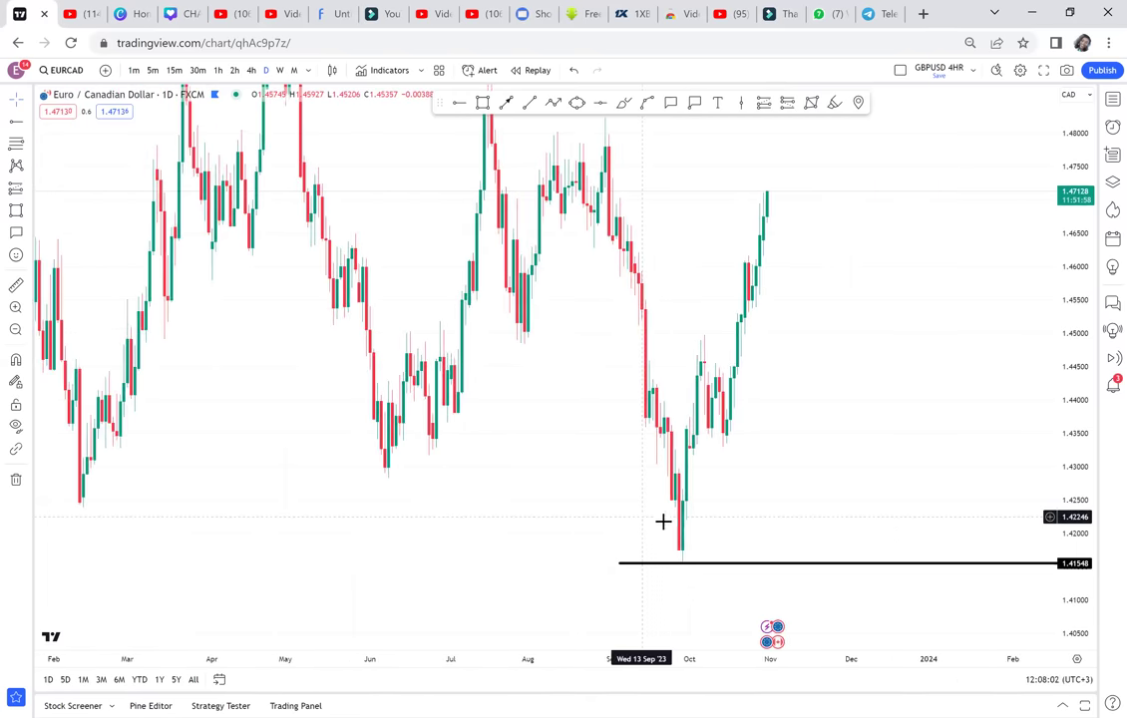
- Draw a horizontal line at the January and February 2023 lows, about 1.4235, and colour it red
{"action": "scroll", "coordinate": [667, 466], "scroll_direction": "left", "scroll_amount": 3}
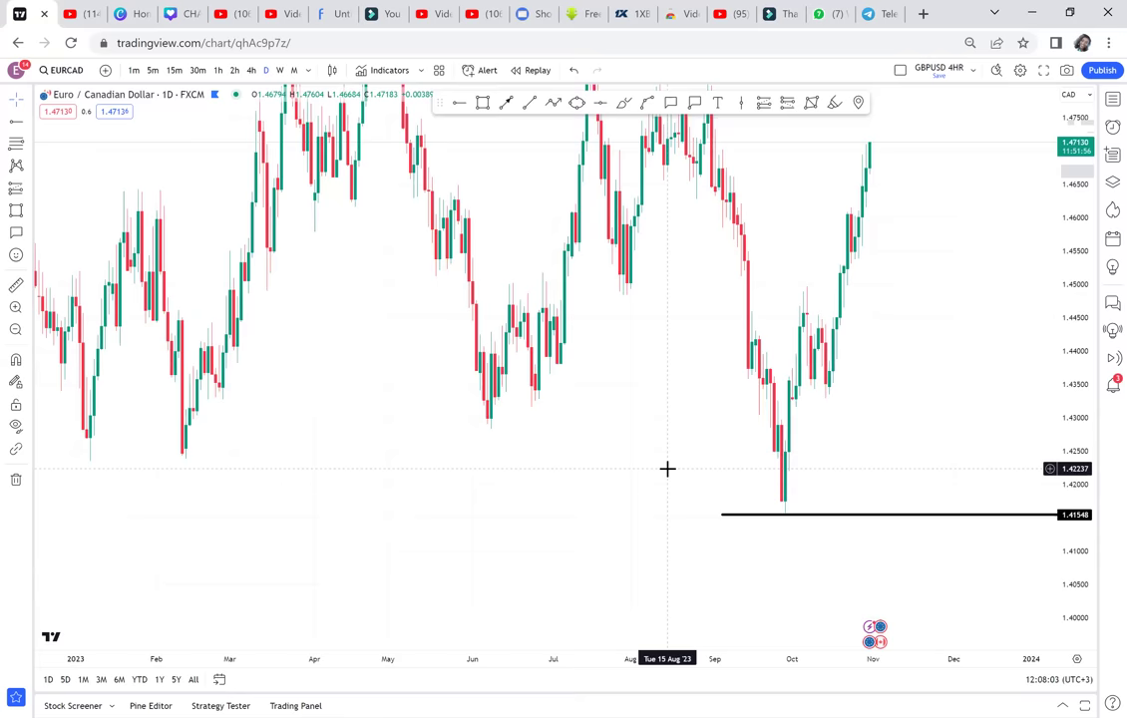
{"action": "scroll", "coordinate": [668, 469], "scroll_direction": "down", "scroll_amount": 2}
{"action": "left_click_drag", "start_coordinate": [1080, 474], "coordinate": [1051, 524]}
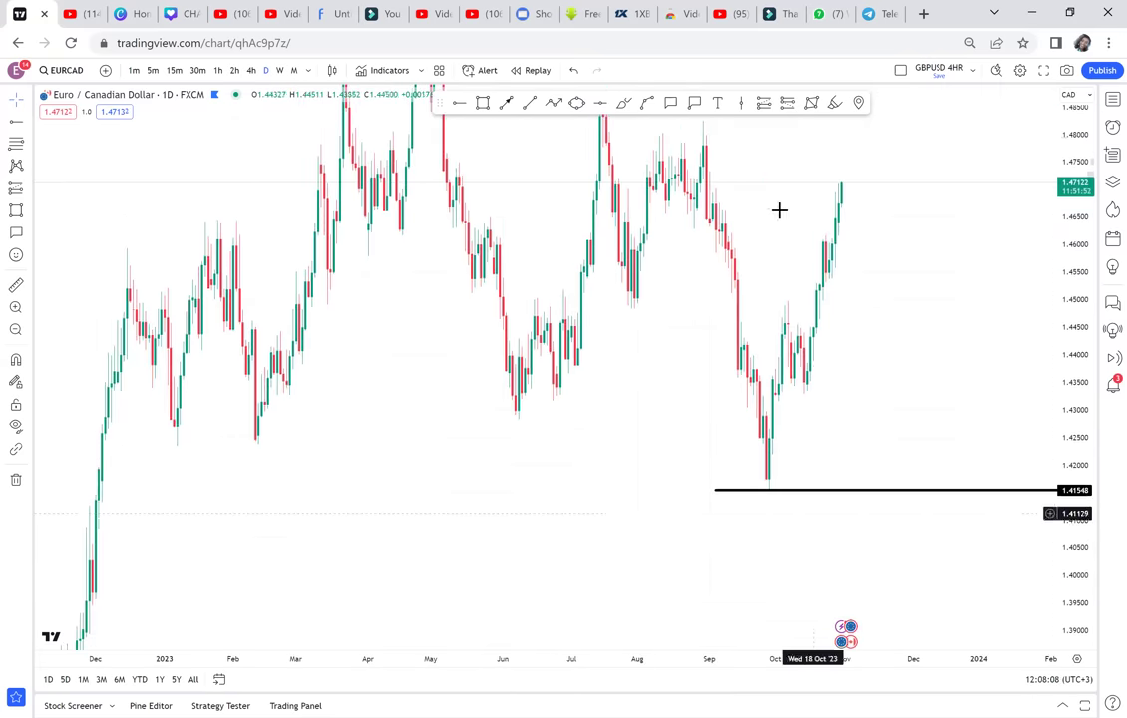
{"action": "left_click", "coordinate": [601, 104]}
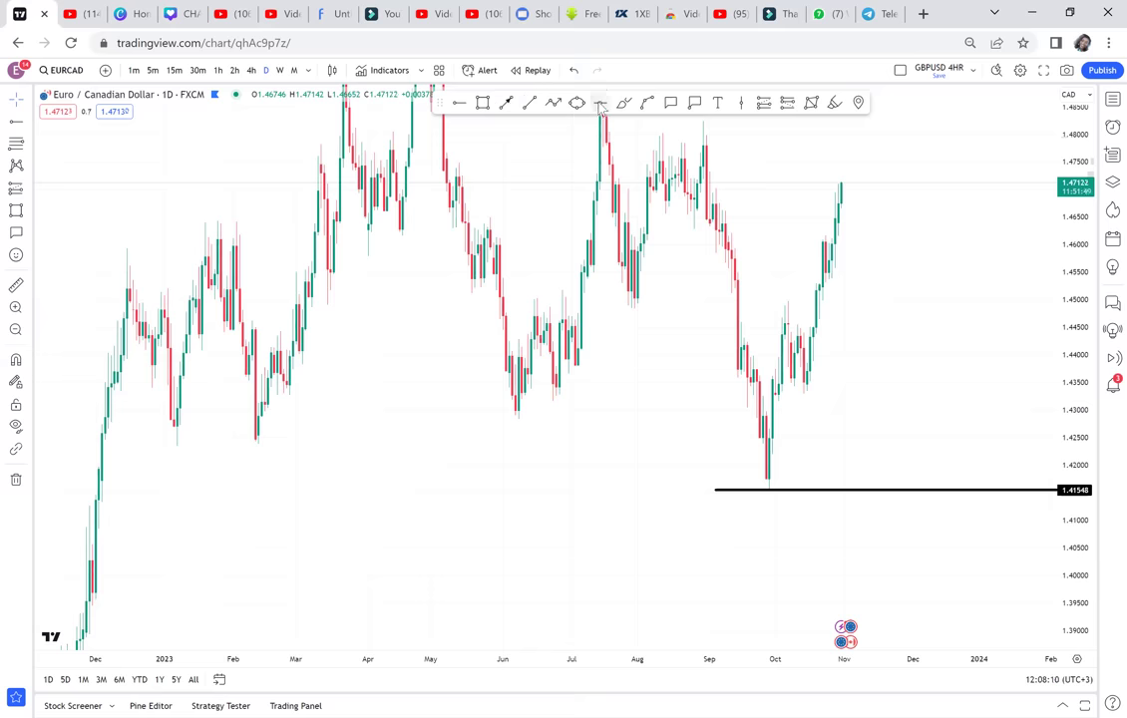
{"action": "left_click", "coordinate": [143, 444]}
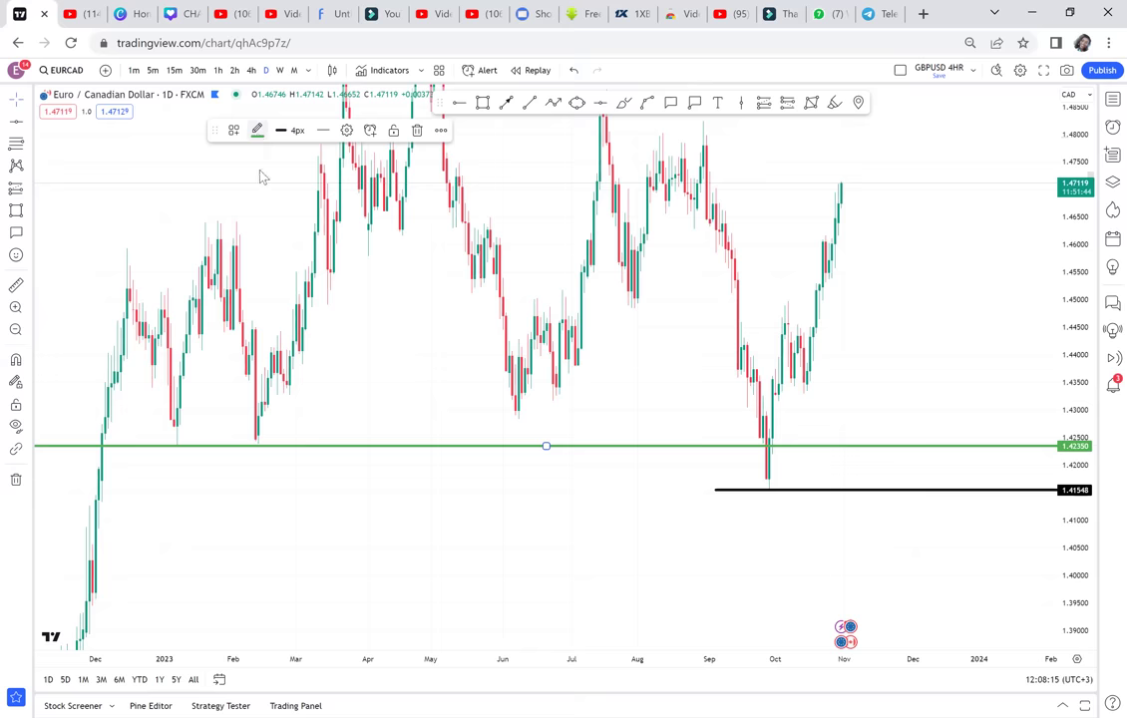
{"action": "left_click", "coordinate": [257, 130]}
{"action": "left_click", "coordinate": [259, 171]}
- Draw an arrow at about 1.4204 from the late-September 2023 drop back to the early-December 2022 rise, and delete it
{"action": "left_click_drag", "start_coordinate": [591, 485], "coordinate": [719, 394]}
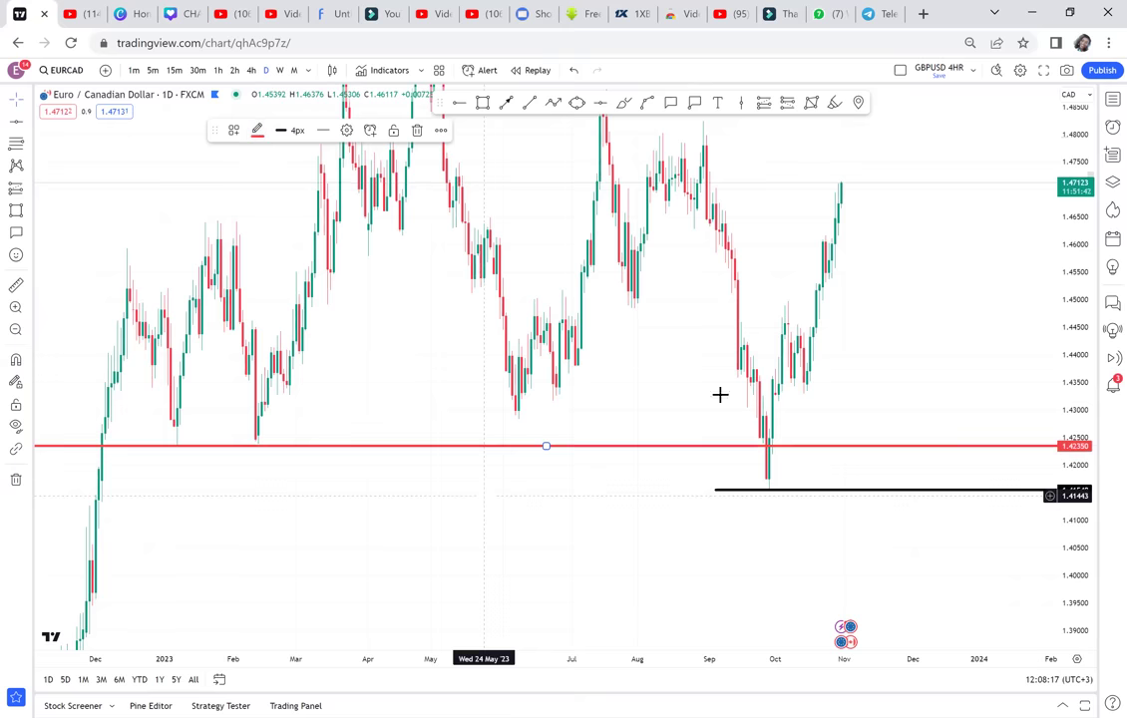
{"action": "left_click_drag", "start_coordinate": [1067, 480], "coordinate": [1050, 303]}
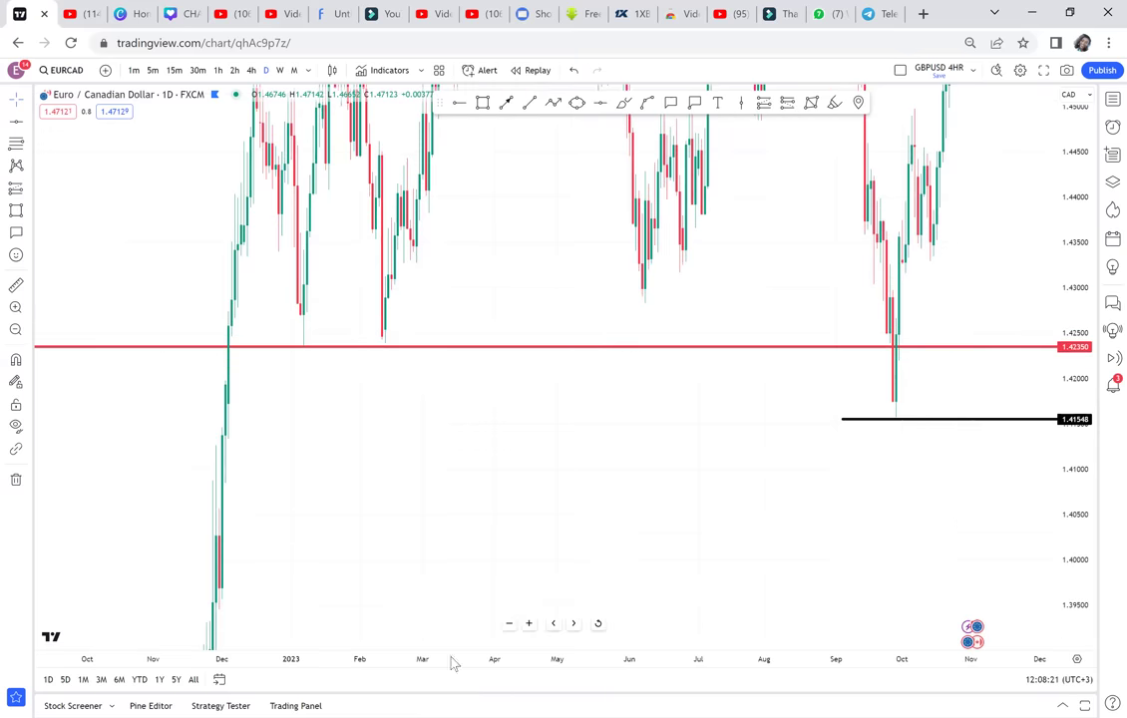
{"action": "left_click_drag", "start_coordinate": [454, 663], "coordinate": [296, 662]}
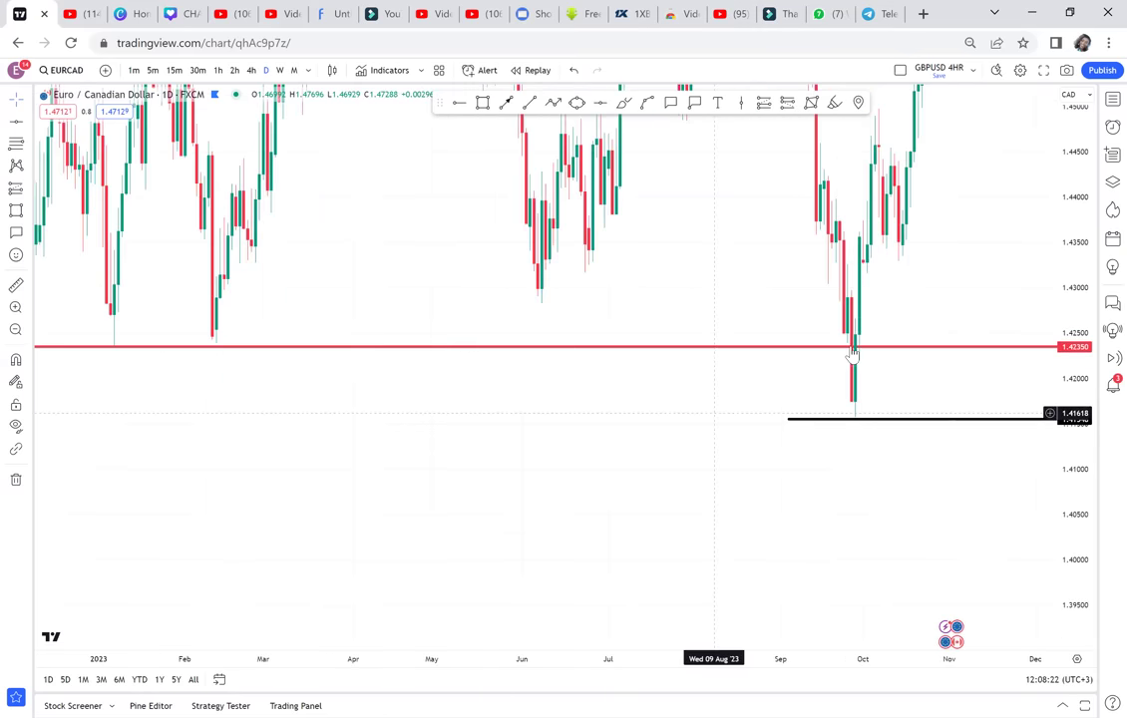
{"action": "left_click", "coordinate": [853, 349]}
{"action": "left_click_drag", "start_coordinate": [630, 400], "coordinate": [763, 512]}
{"action": "left_click_drag", "start_coordinate": [712, 370], "coordinate": [737, 302]}
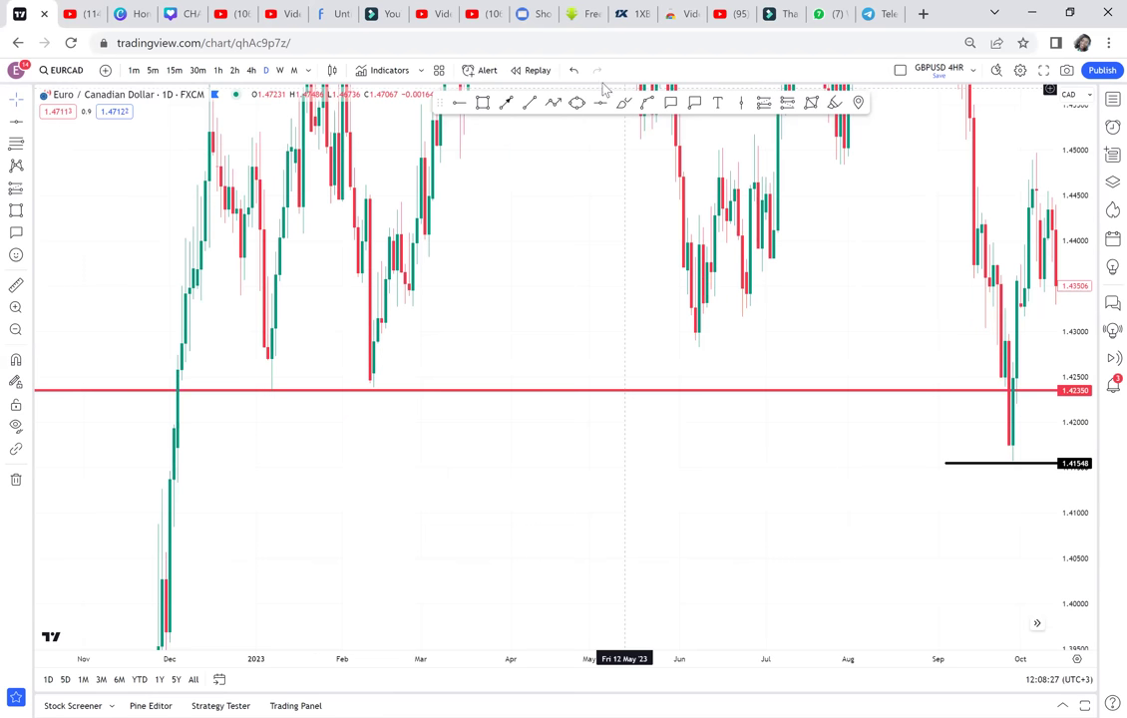
{"action": "left_click", "coordinate": [506, 102]}
{"action": "left_click", "coordinate": [993, 419]}
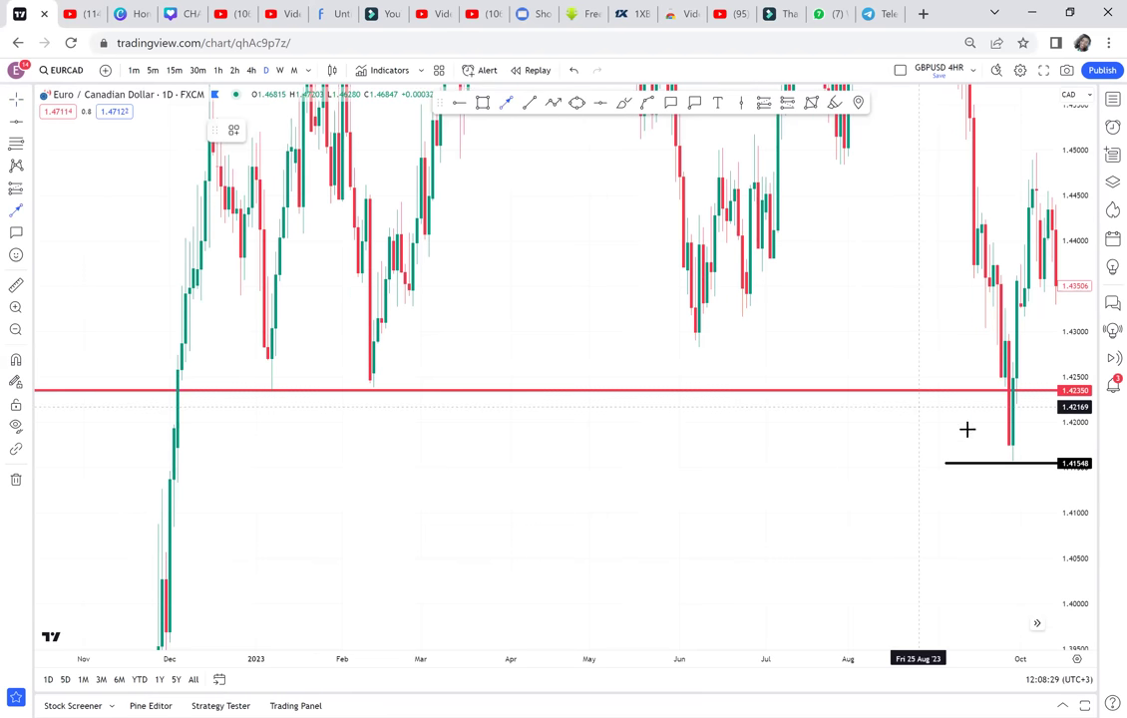
{"action": "left_click", "coordinate": [179, 475]}
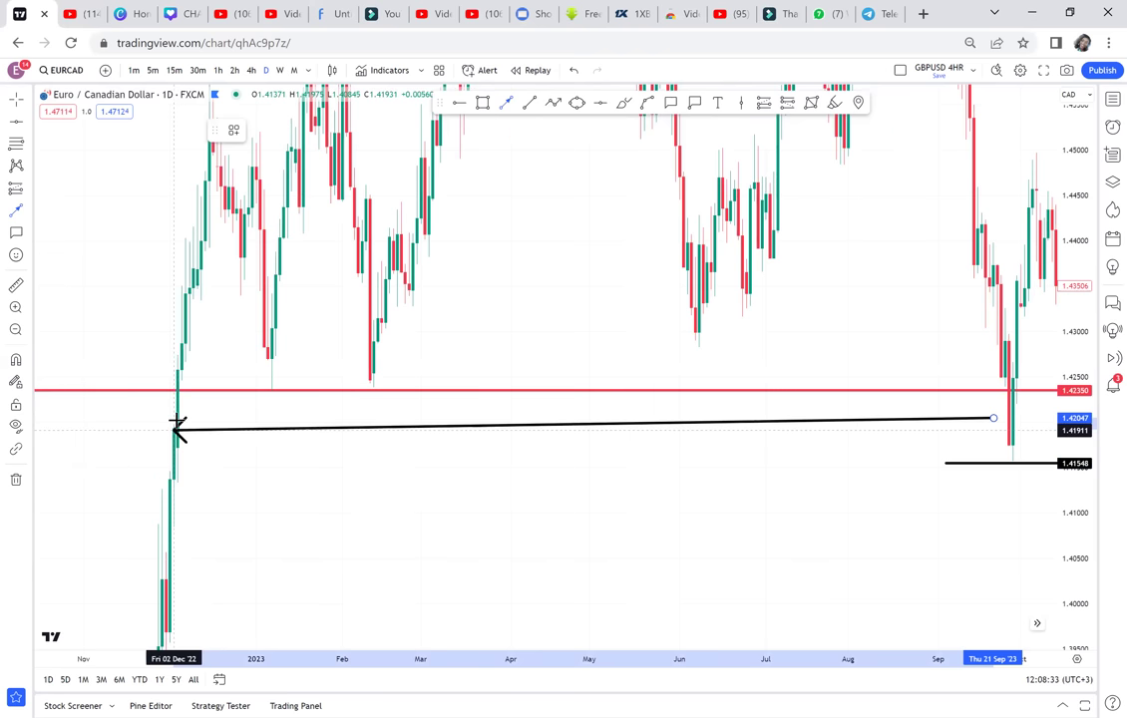
{"action": "left_click", "coordinate": [176, 418]}
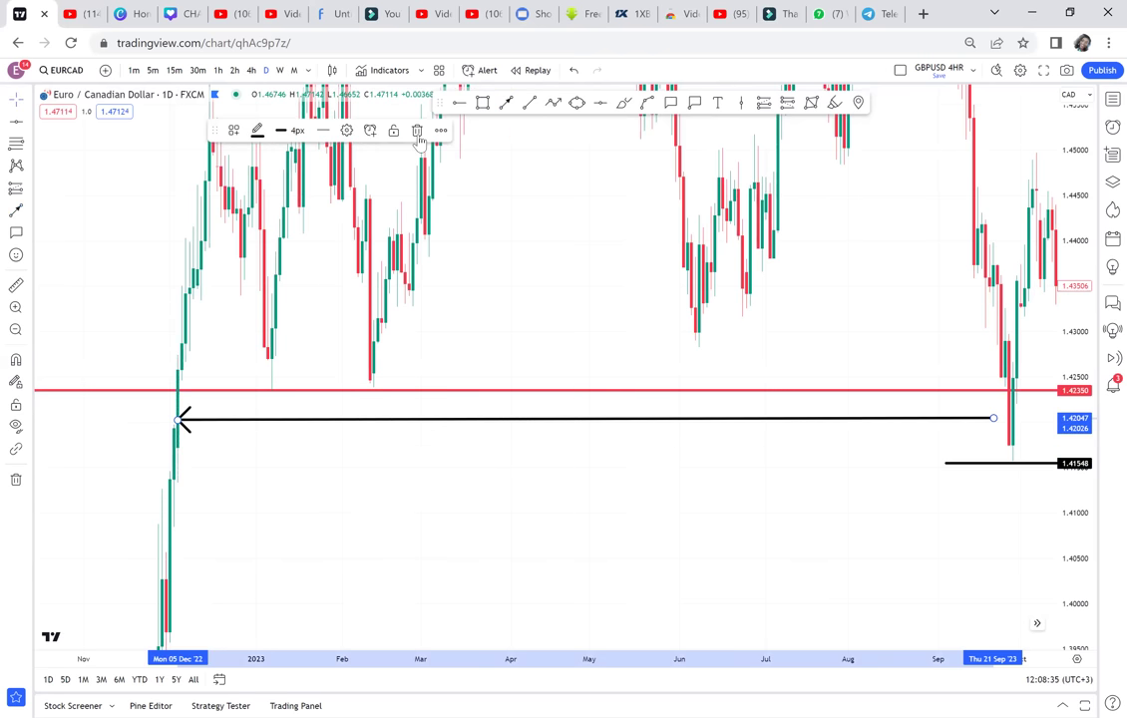
{"action": "left_click", "coordinate": [418, 133]}
- Switch the chart to the weekly timeframe
{"action": "scroll", "coordinate": [429, 259], "scroll_direction": "right", "scroll_amount": 3}
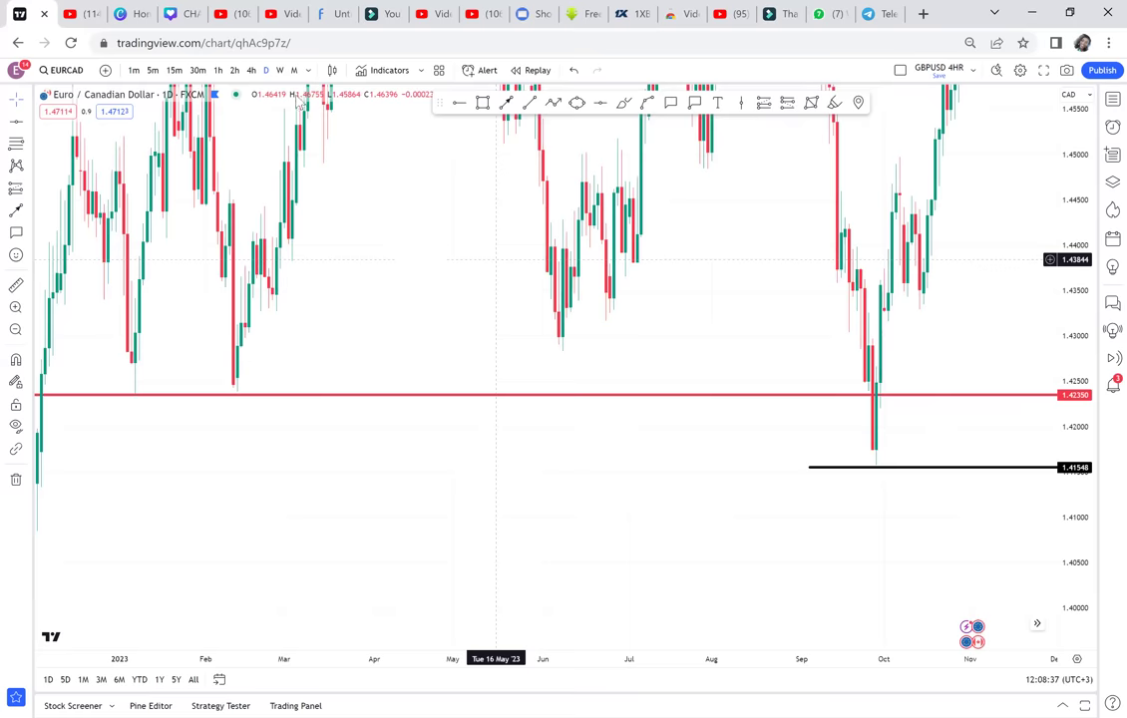
{"action": "scroll", "coordinate": [265, 90], "scroll_direction": "right", "scroll_amount": 2}
{"action": "left_click", "coordinate": [281, 71]}
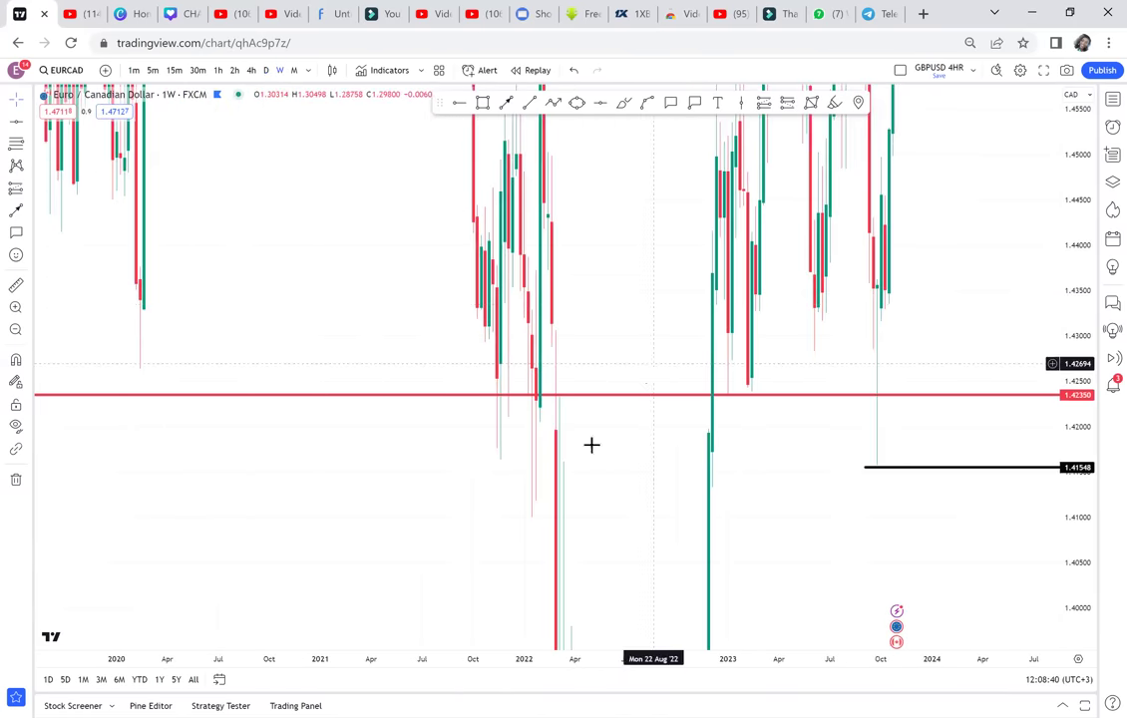
- Examine how the weekly candles from 2022 to the current price behave around the red line and the black ray
{"action": "scroll", "coordinate": [591, 449], "scroll_direction": "right", "scroll_amount": 6}
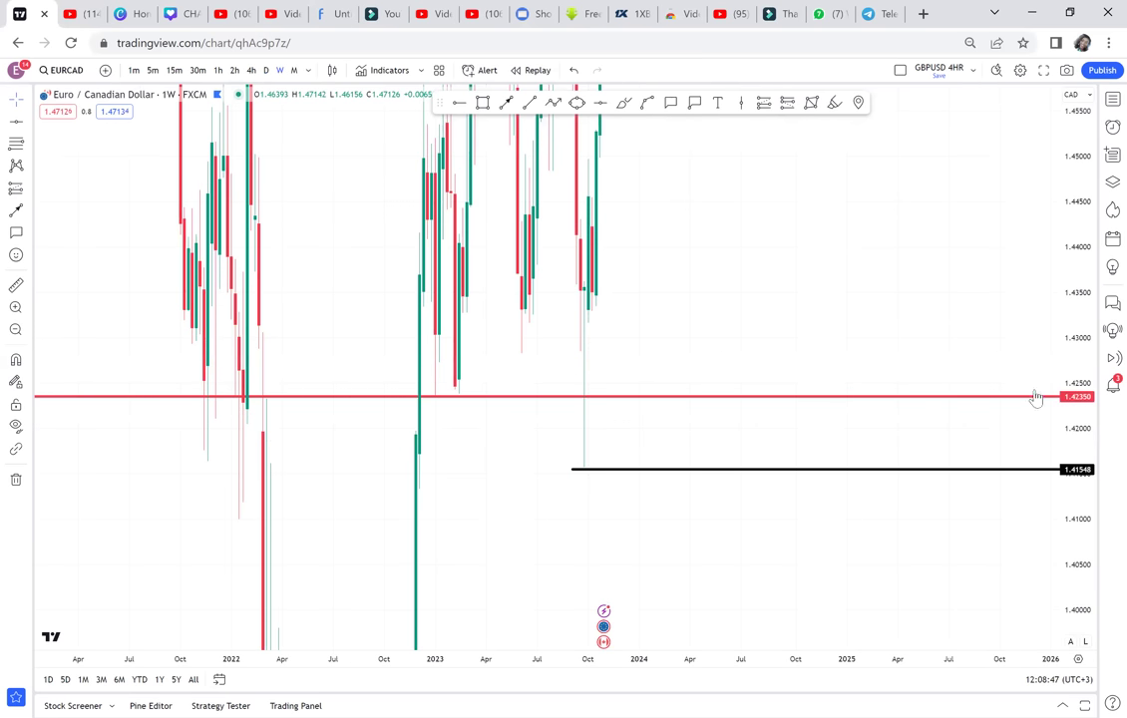
{"action": "left_click_drag", "start_coordinate": [1077, 203], "coordinate": [1091, 243]}
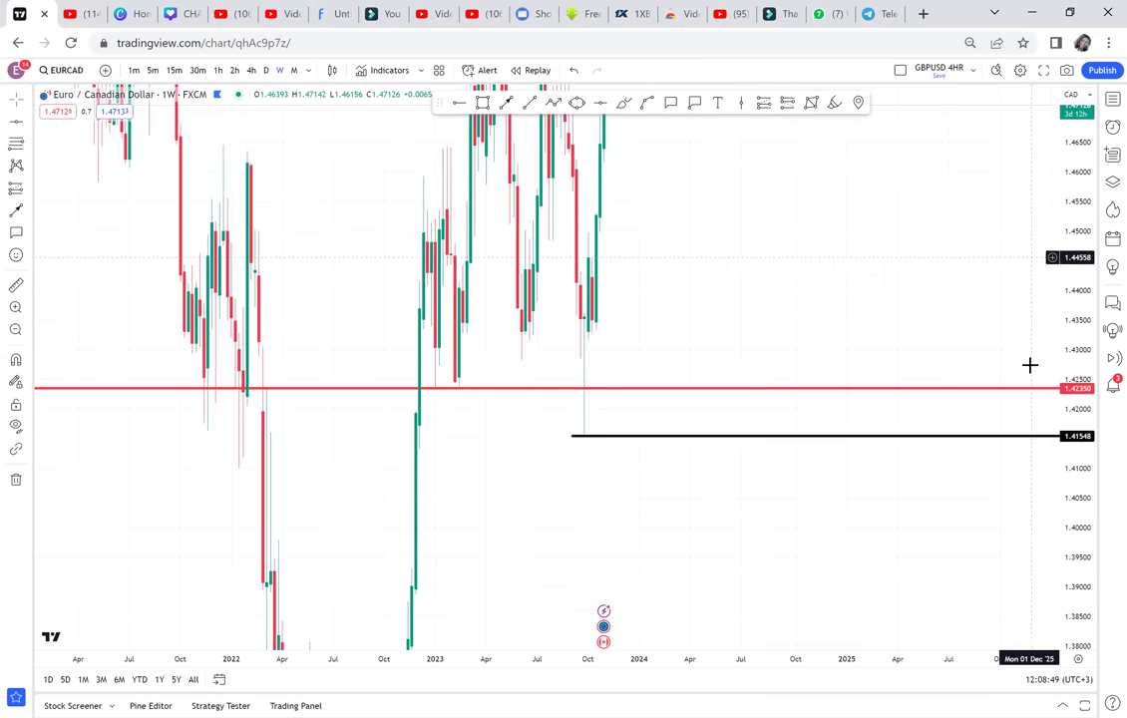
{"action": "left_click_drag", "start_coordinate": [1030, 365], "coordinate": [1015, 433]}
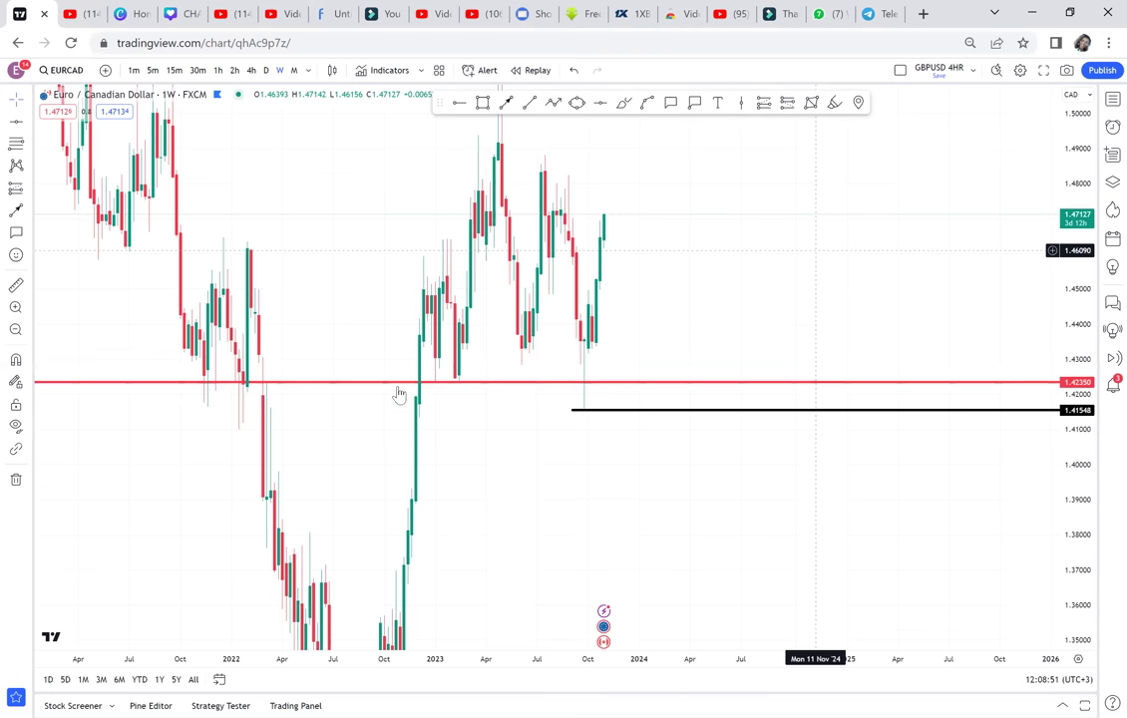
{"action": "left_click_drag", "start_coordinate": [418, 336], "coordinate": [328, 349]}
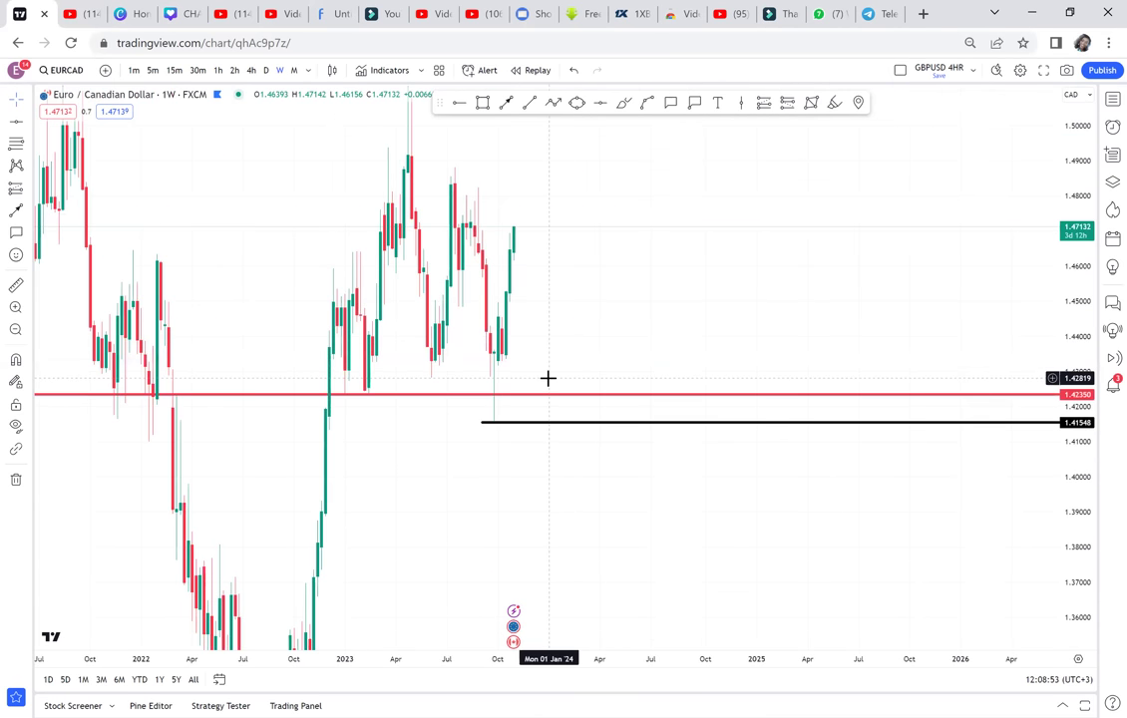
{"action": "left_click_drag", "start_coordinate": [660, 300], "coordinate": [665, 380]}
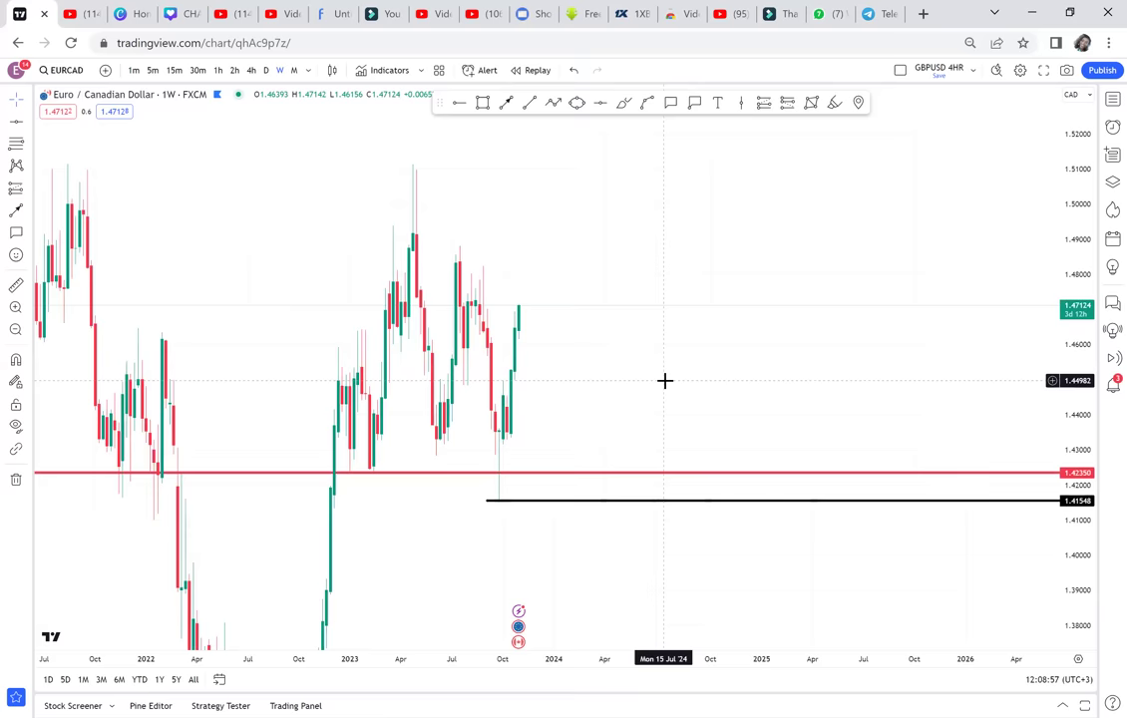
{"action": "scroll", "coordinate": [665, 380], "scroll_direction": "up", "scroll_amount": 2}
{"action": "scroll", "coordinate": [666, 380], "scroll_direction": "up", "scroll_amount": 2}
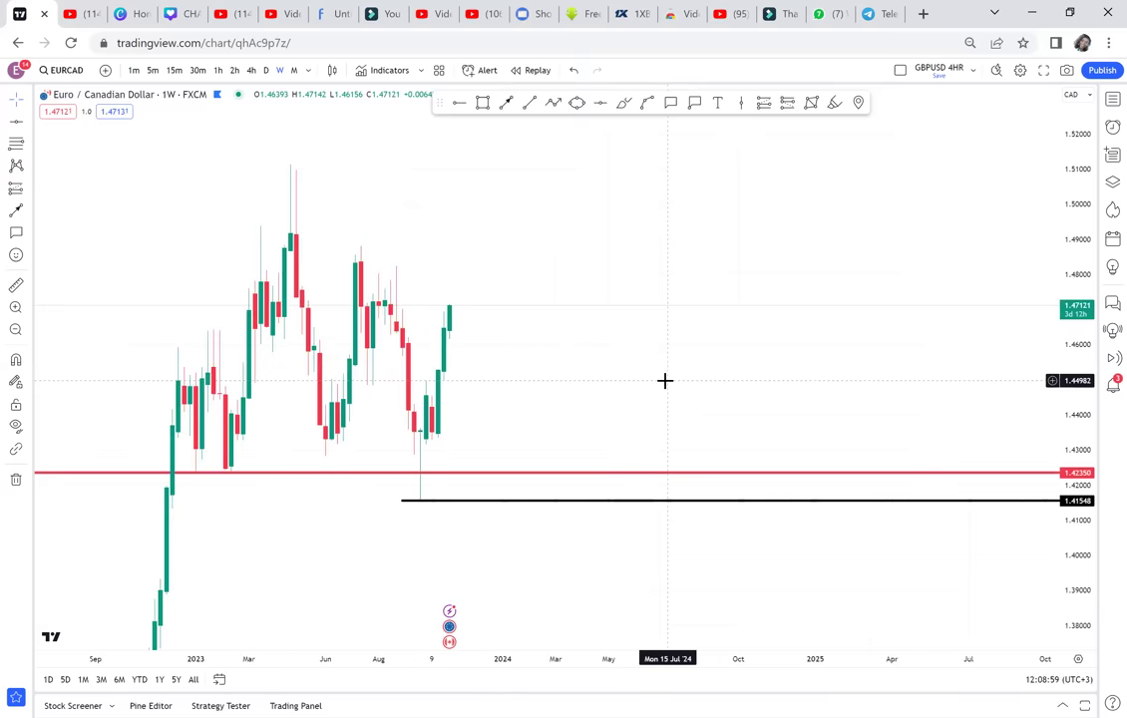
{"action": "left_click_drag", "start_coordinate": [693, 380], "coordinate": [776, 368]}
{"action": "scroll", "coordinate": [775, 368], "scroll_direction": "up", "scroll_amount": 1}
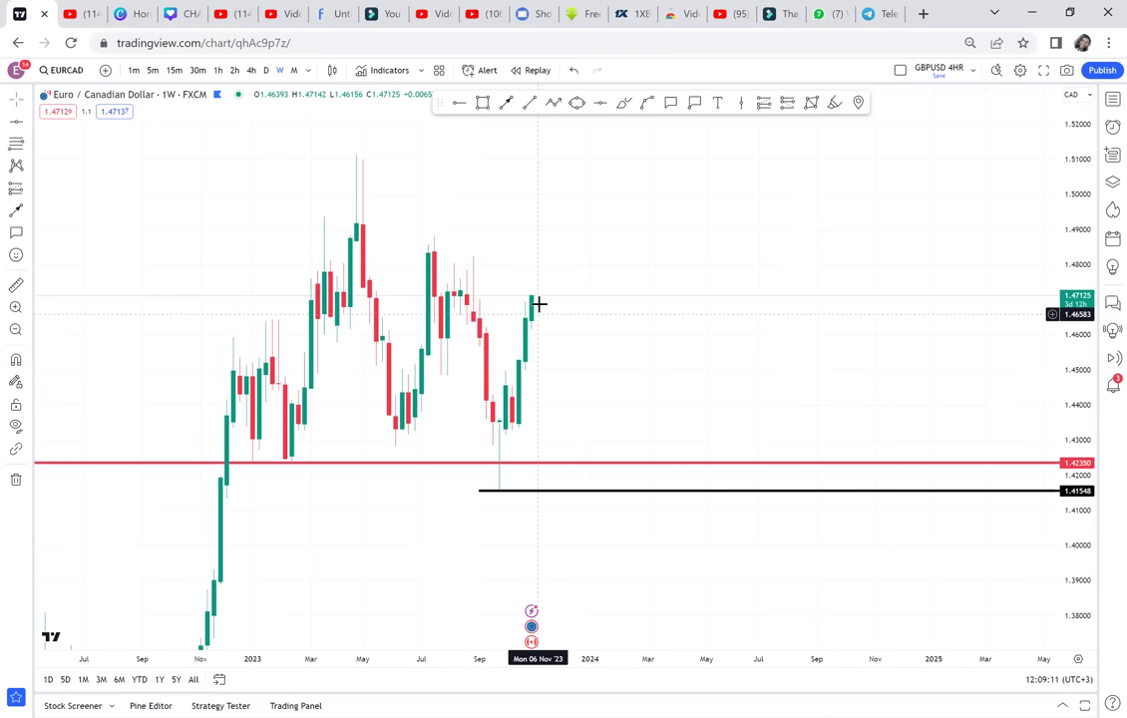
- Draw a rectangle from mid-September 2022 to late July 2024, spanning from about 1.5116 down to the red line
{"action": "left_click", "coordinate": [484, 103]}
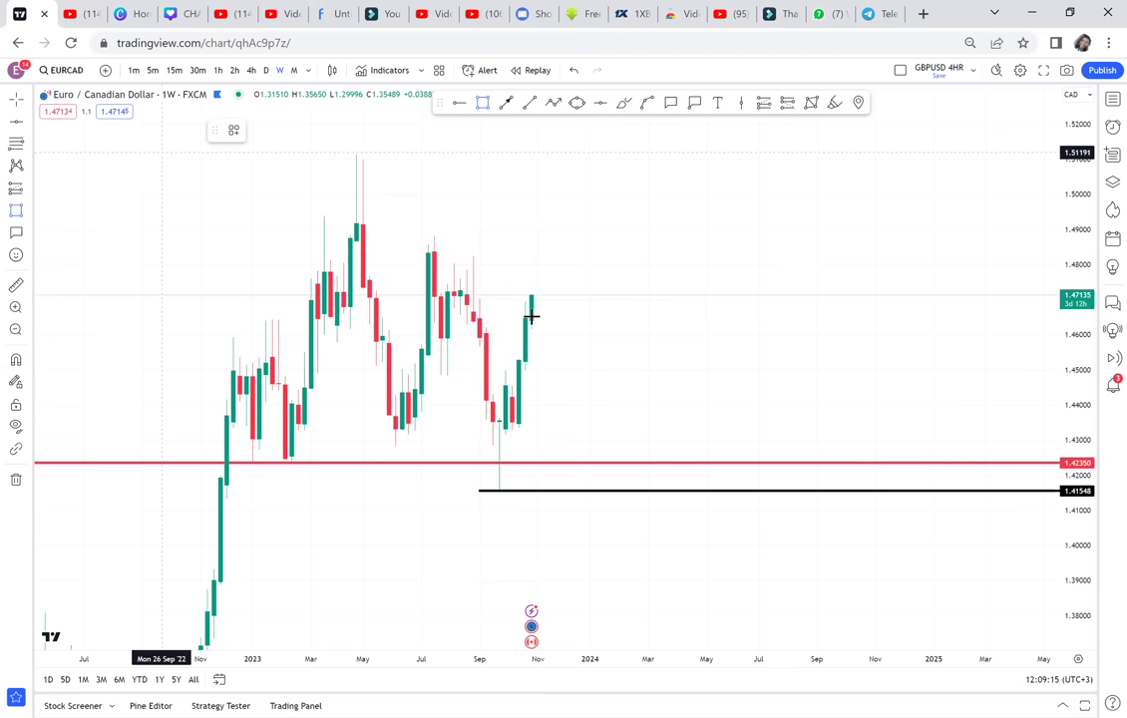
{"action": "left_click", "coordinate": [156, 154]}
{"action": "left_click", "coordinate": [785, 463]}
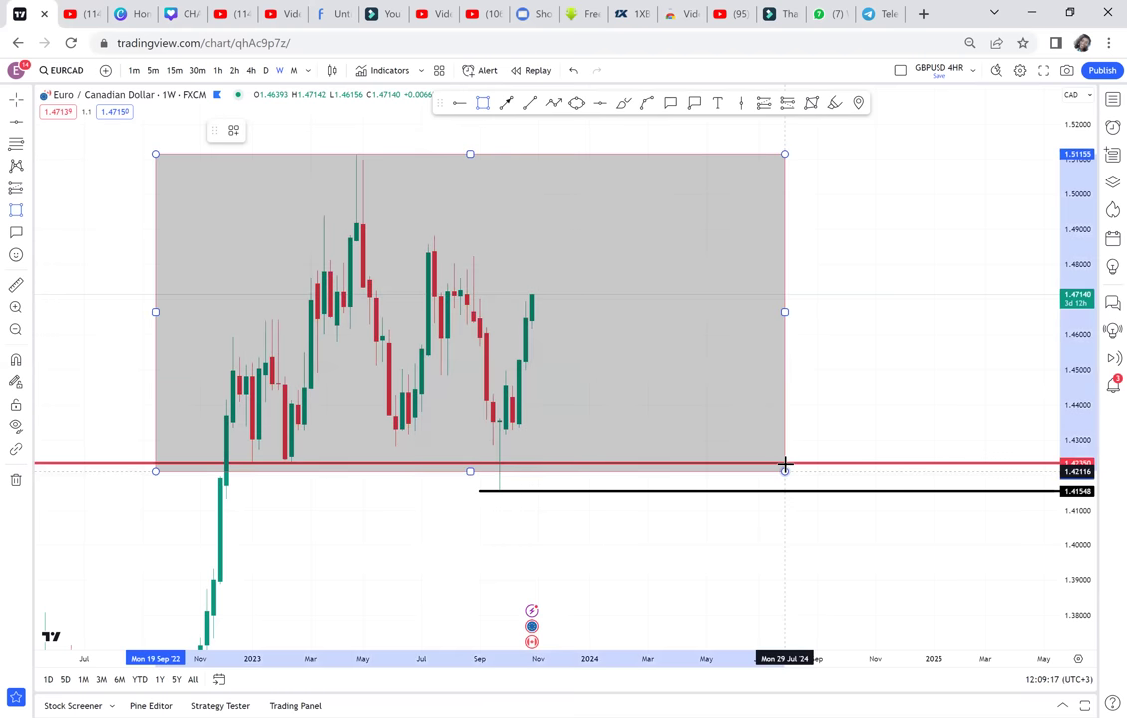
{"action": "left_click_drag", "start_coordinate": [878, 259], "coordinate": [957, 290]}
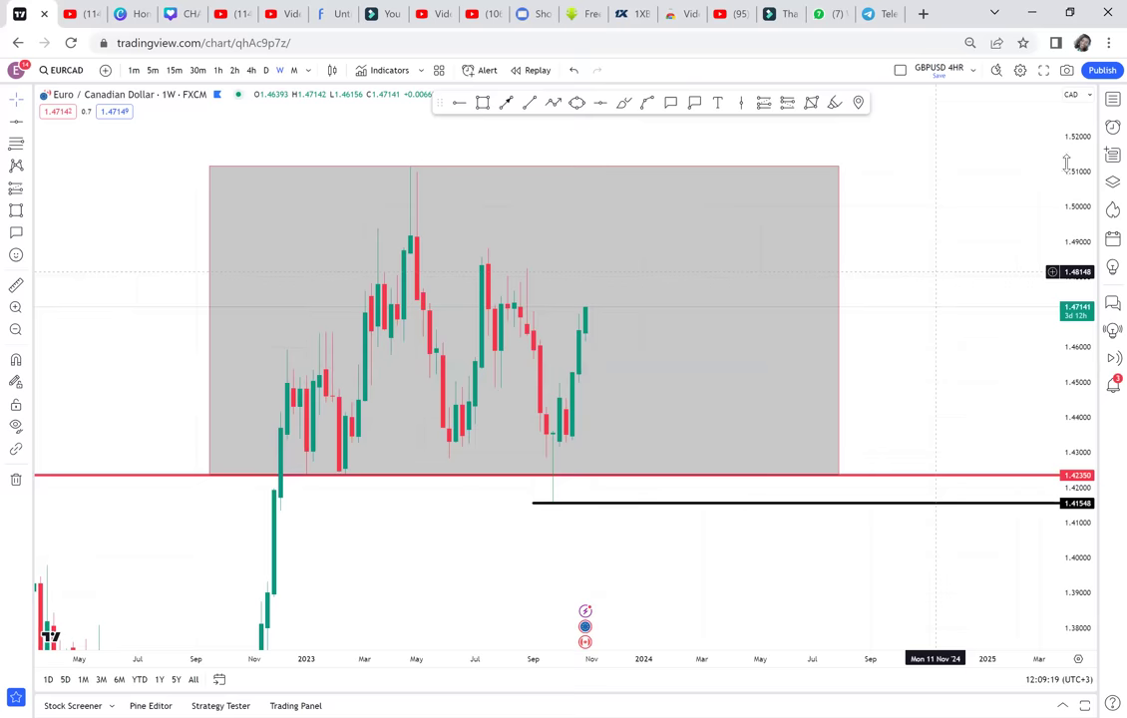
{"action": "left_click_drag", "start_coordinate": [1071, 294], "coordinate": [1061, 297]}
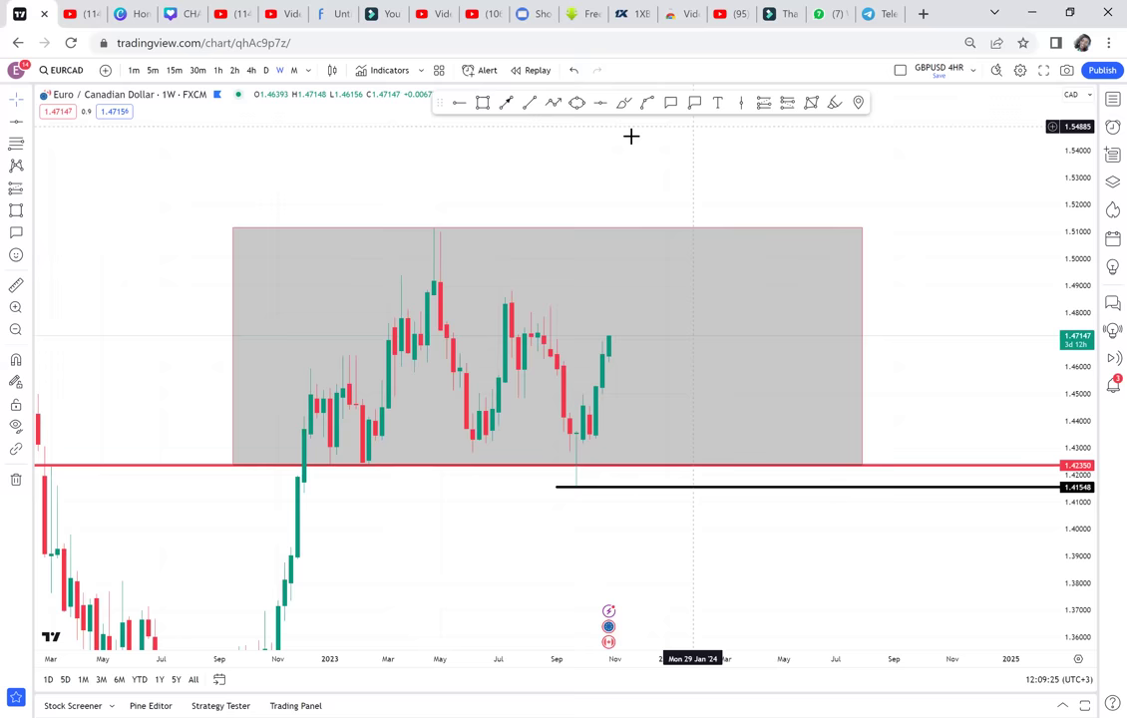
{"action": "left_click", "coordinate": [30, 196]}
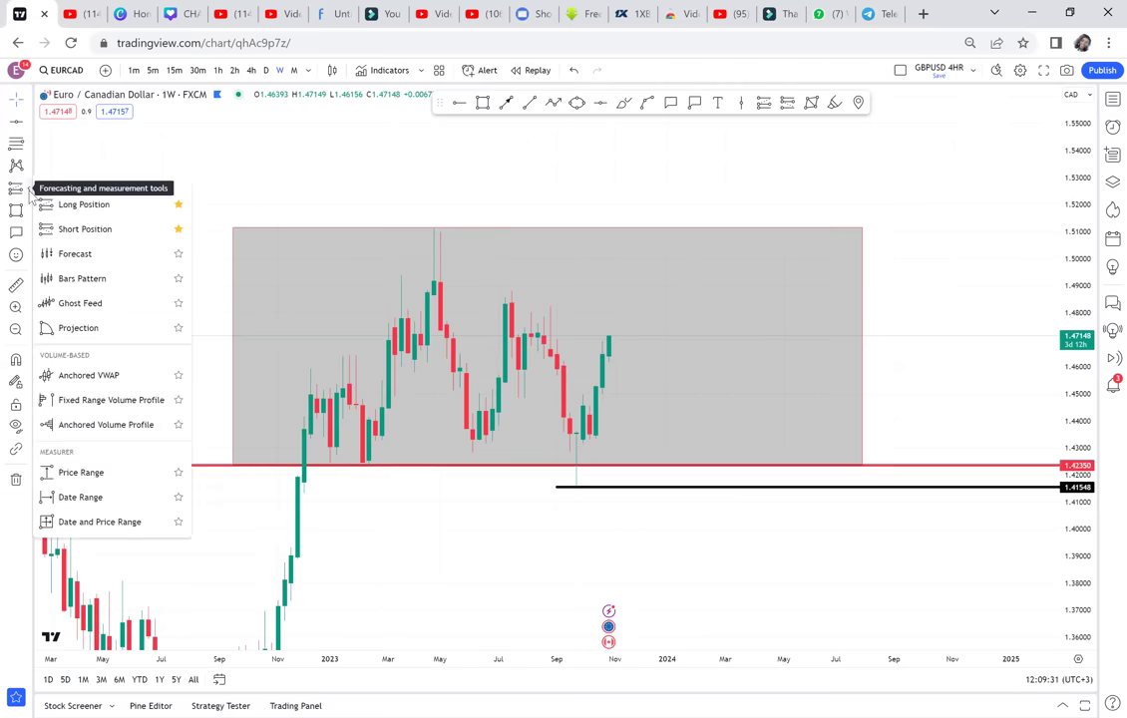
{"action": "left_click", "coordinate": [27, 145]}
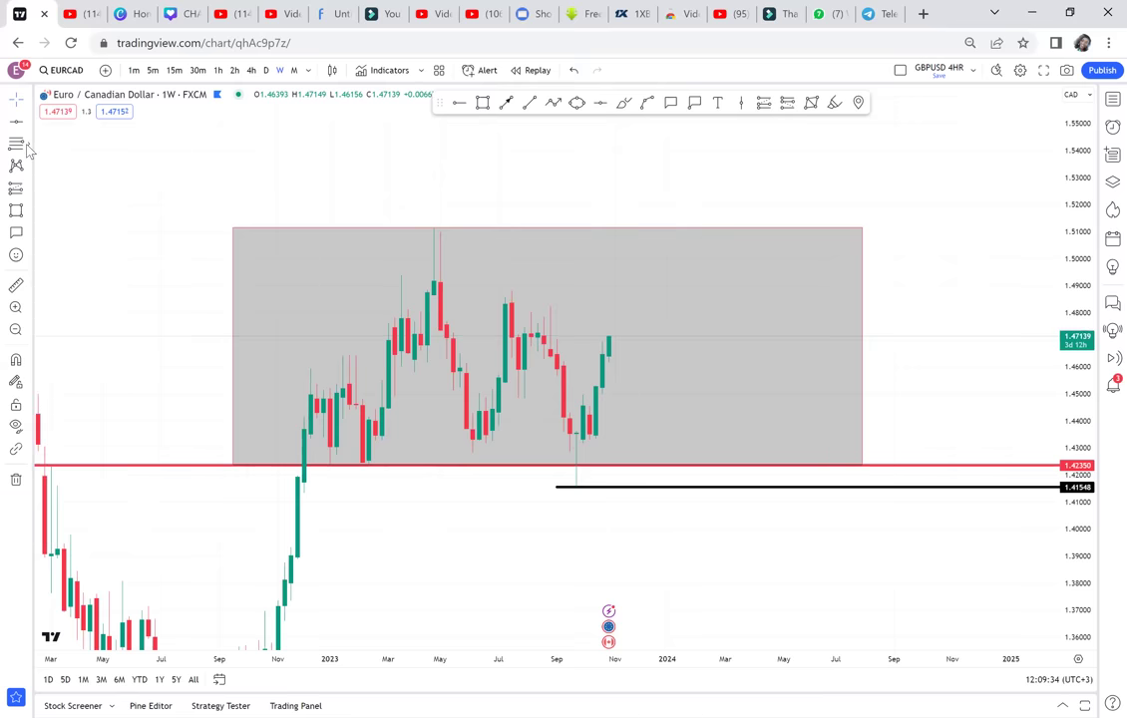
{"action": "left_click", "coordinate": [30, 148]}
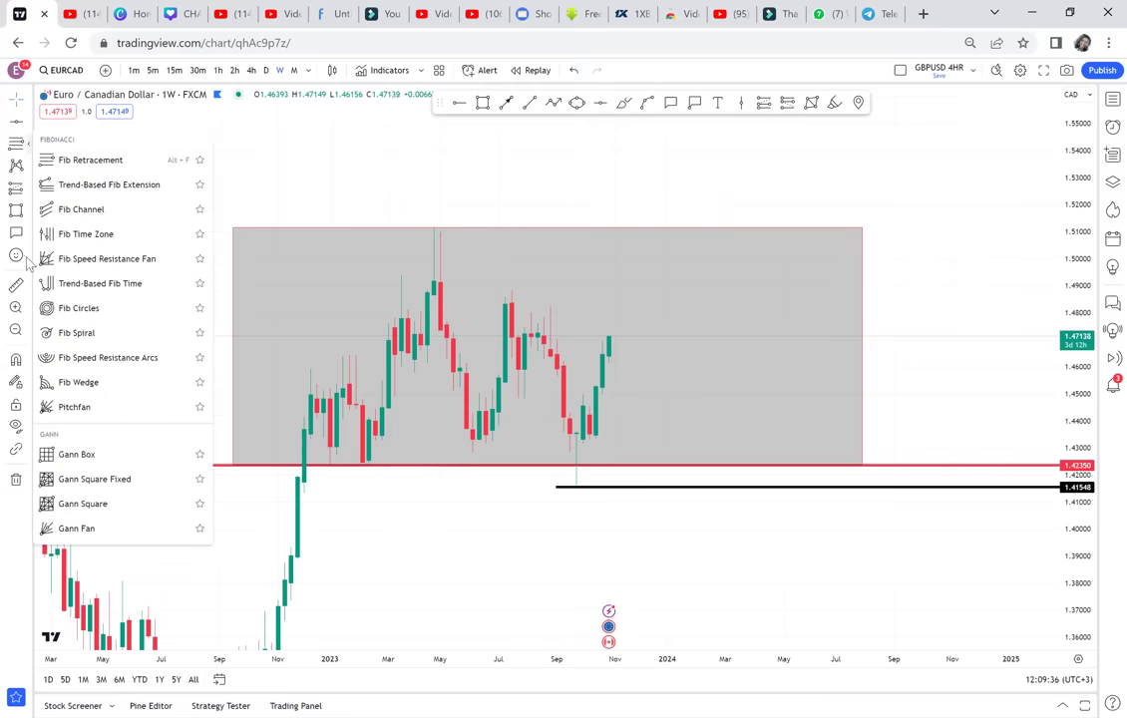
{"action": "left_click", "coordinate": [28, 192]}
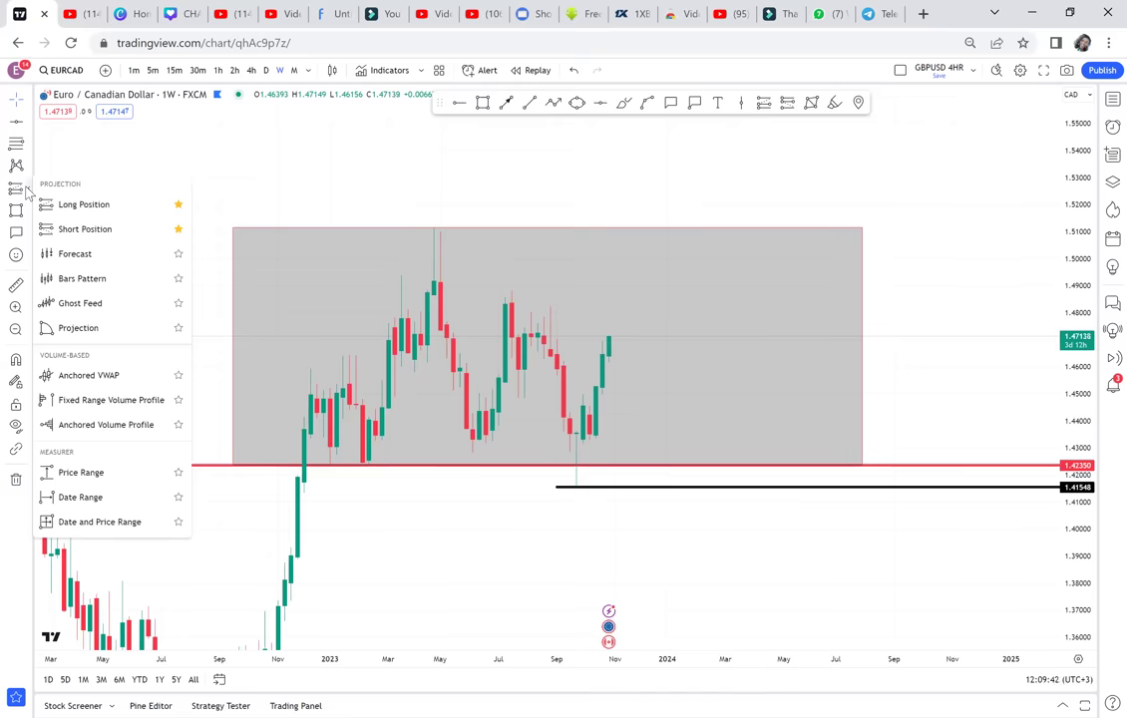
{"action": "left_click", "coordinate": [27, 237]}
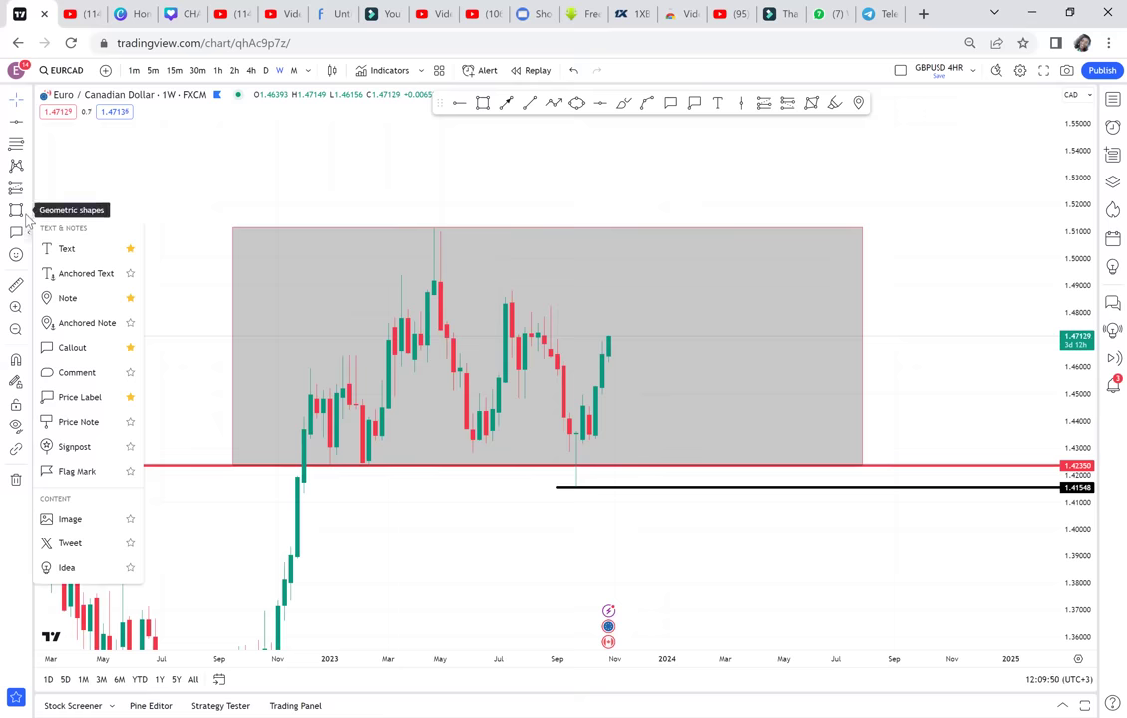
{"action": "left_click", "coordinate": [27, 219]}
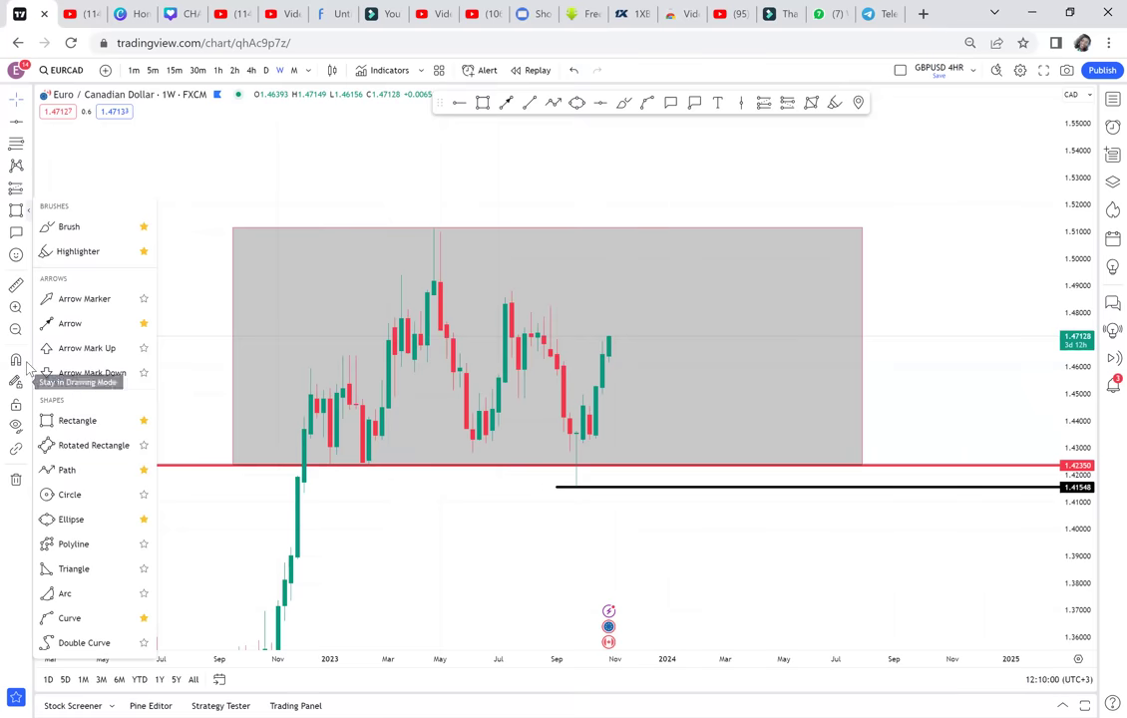
{"action": "left_click", "coordinate": [22, 147]}
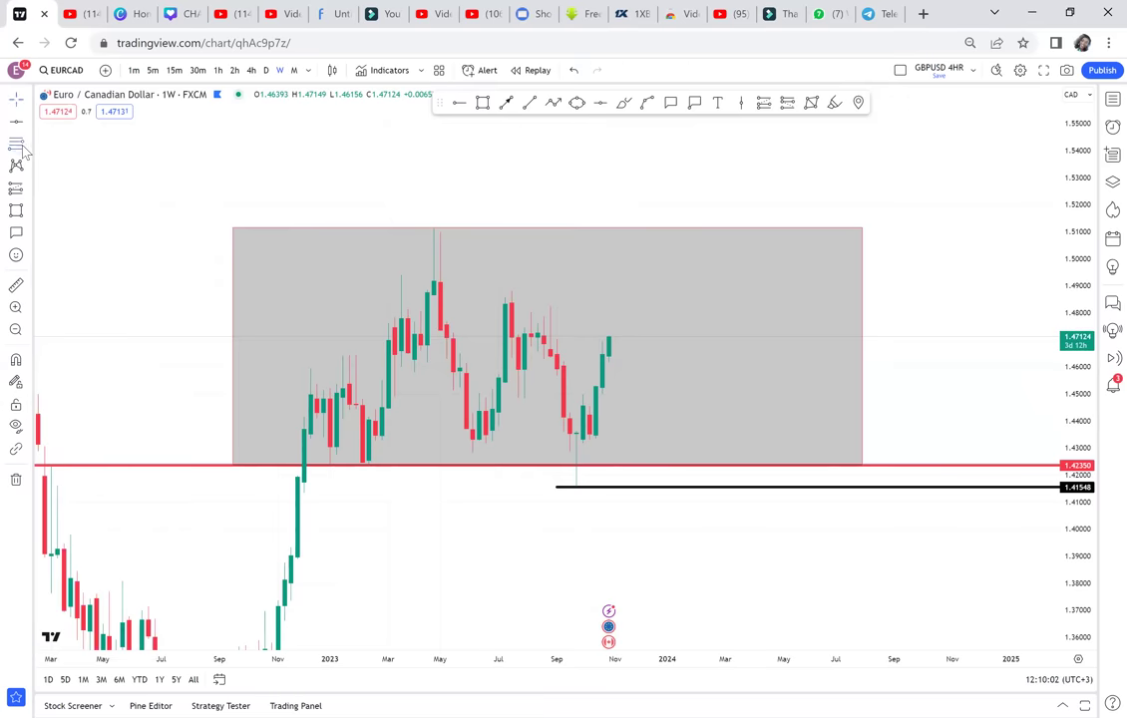
{"action": "left_click", "coordinate": [27, 147]}
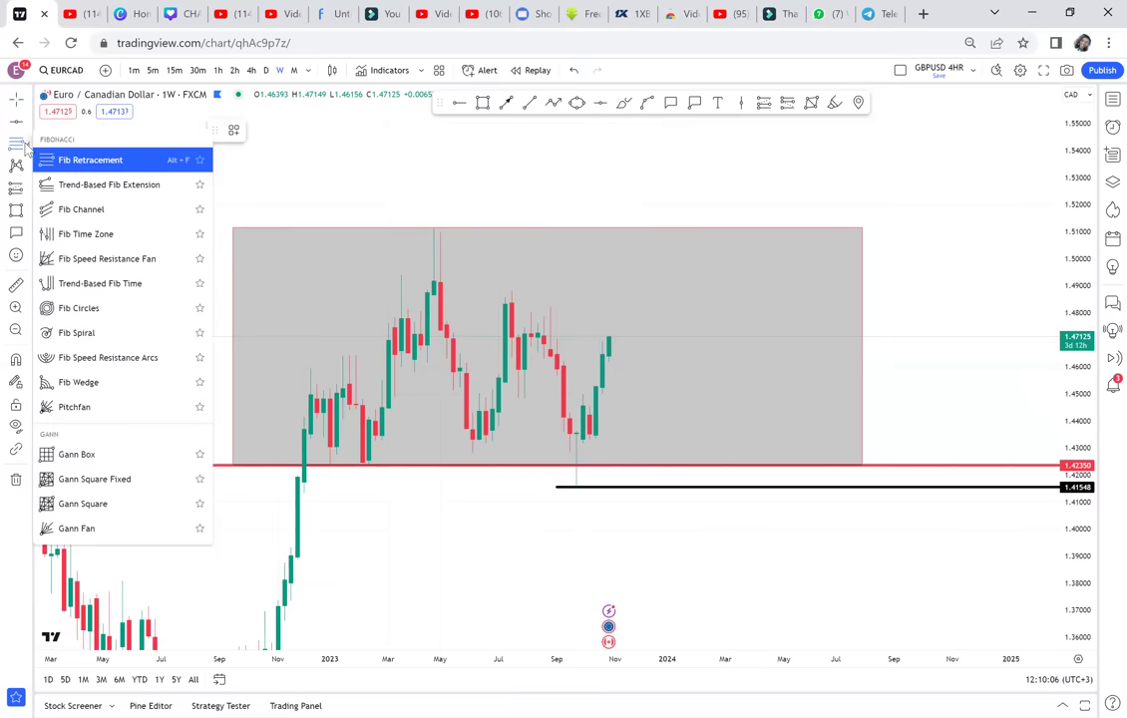
{"action": "left_click", "coordinate": [29, 170]}
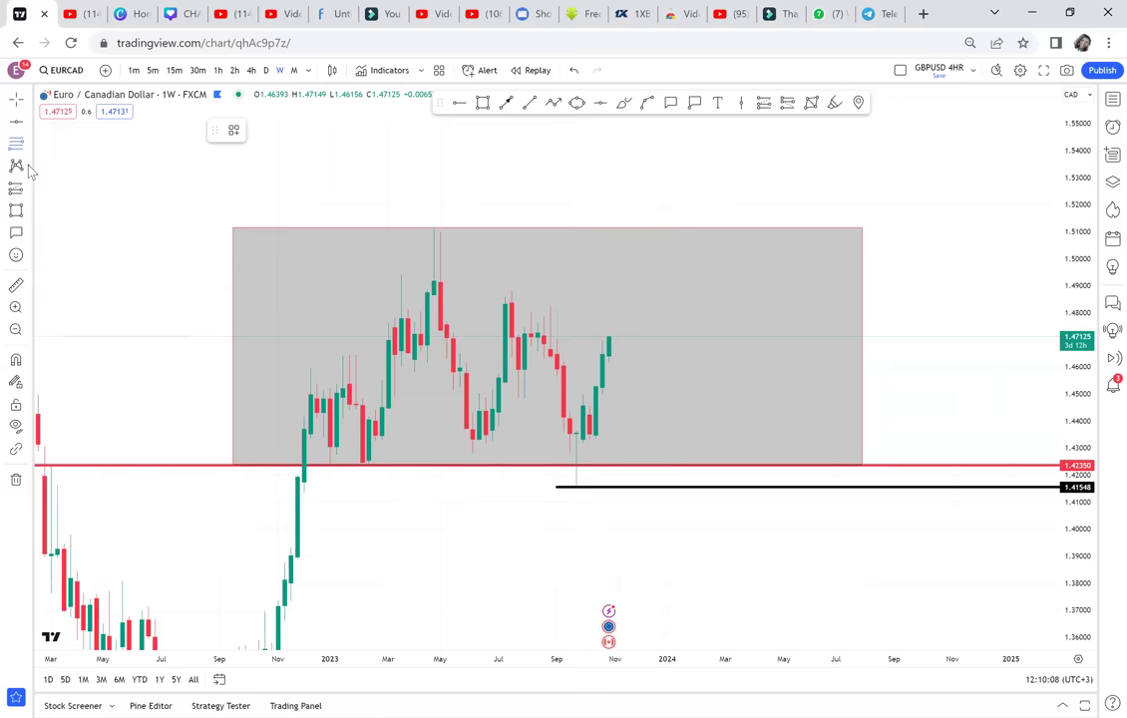
{"action": "left_click", "coordinate": [92, 231]}
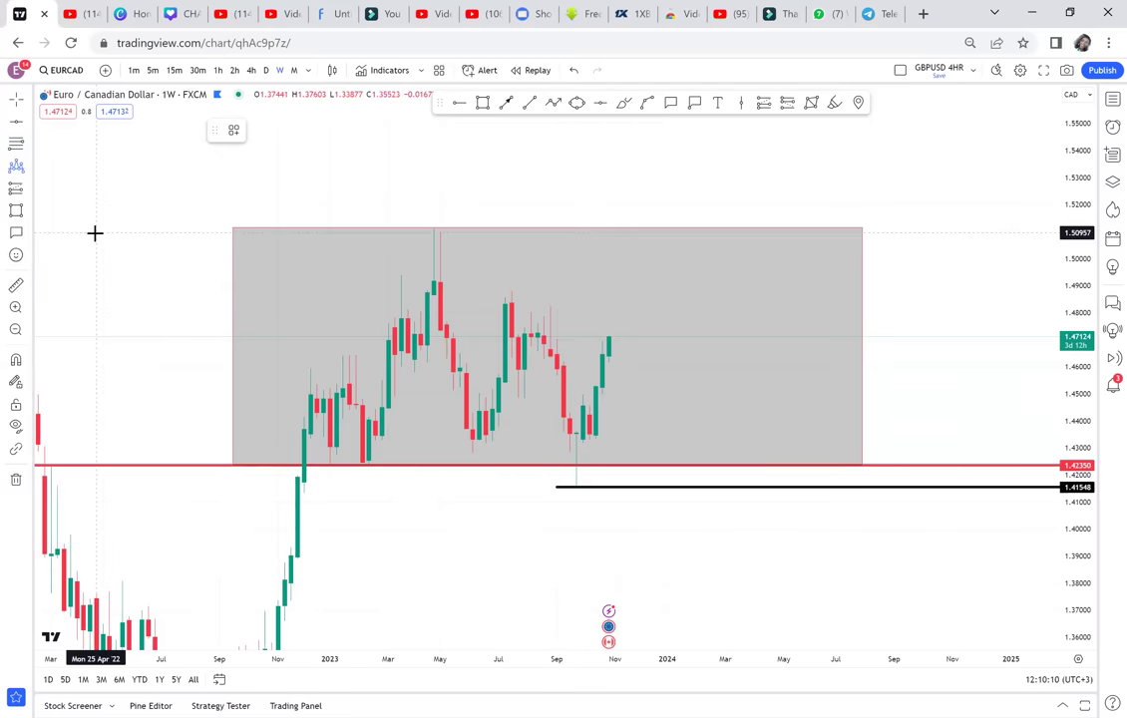
{"action": "left_click", "coordinate": [299, 465]}
{"action": "left_click", "coordinate": [336, 343]}
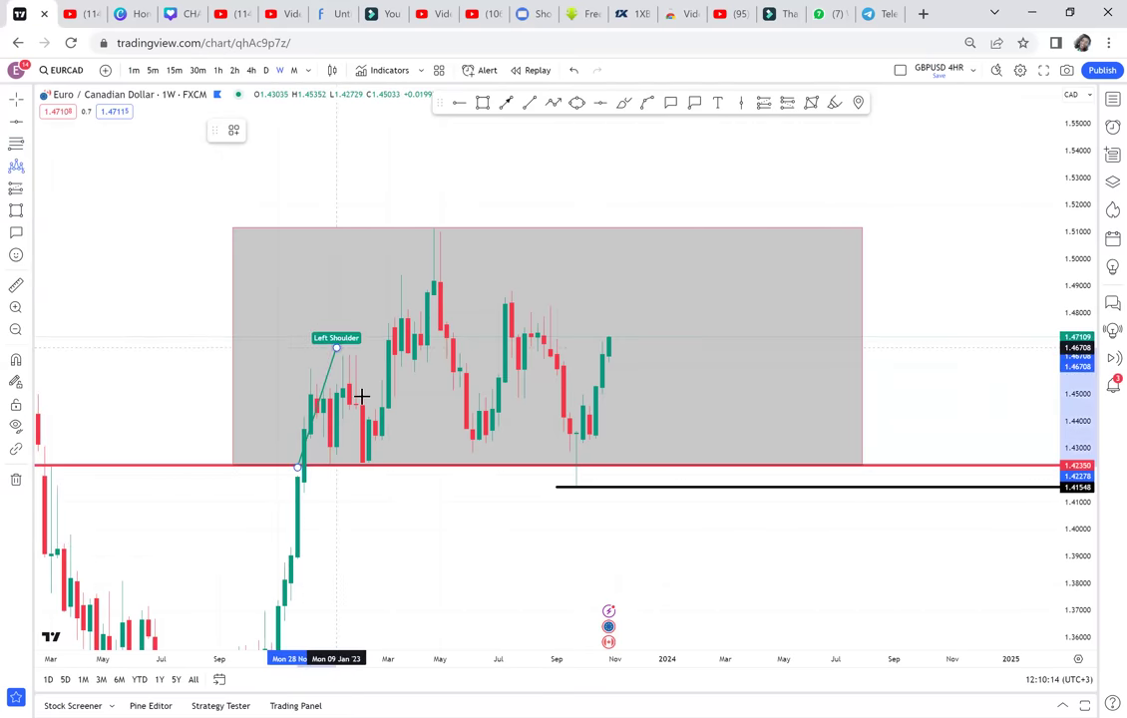
{"action": "left_click", "coordinate": [362, 466]}
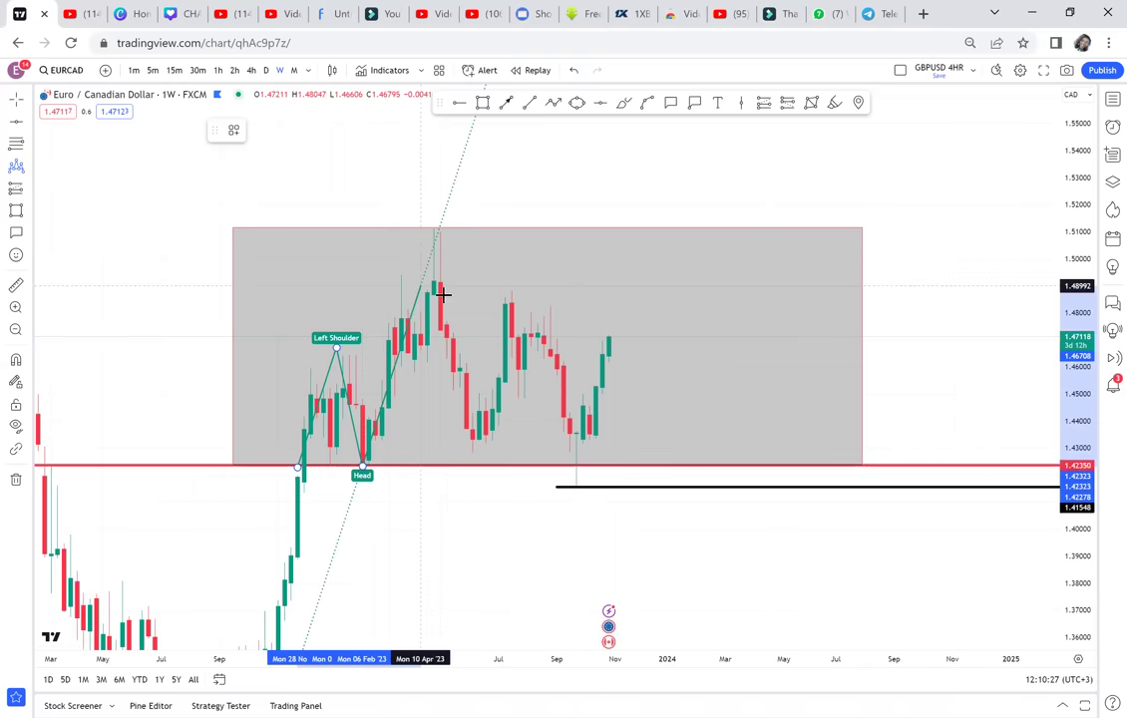
{"action": "left_click", "coordinate": [439, 235]}
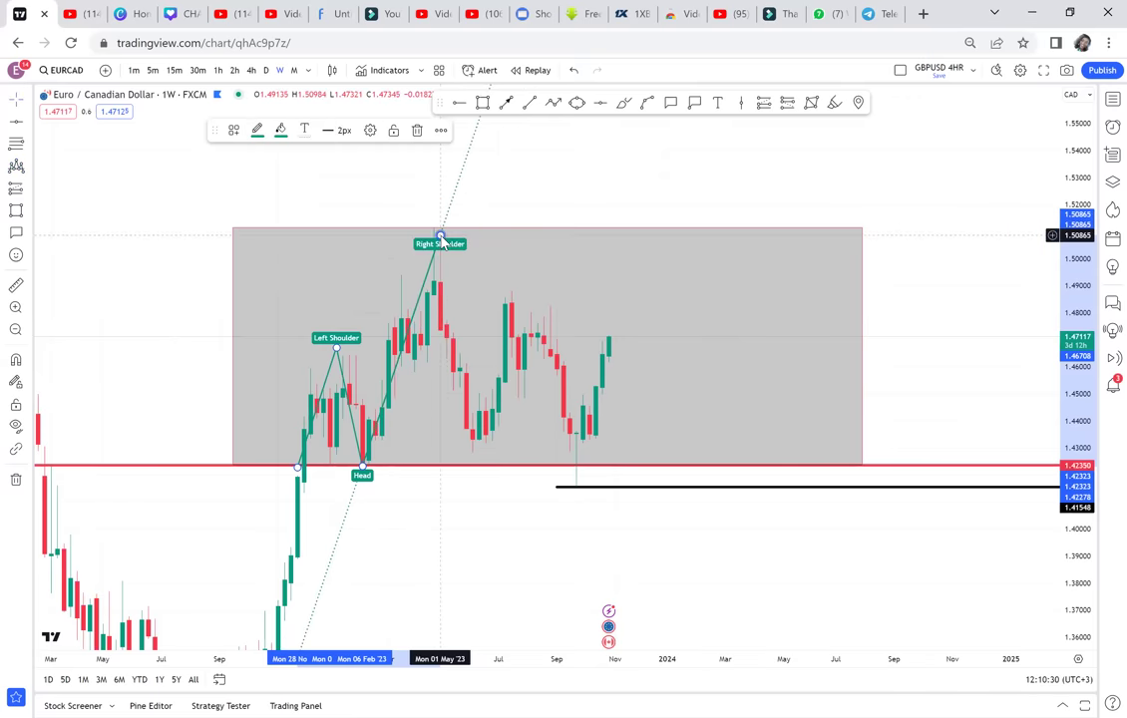
{"action": "left_click", "coordinate": [417, 129]}
- Draw a head and shoulders pattern along the red line, with shoulders at about 1.4673 and 1.4746 and the head at about 1.5114, ending mid-February 2024
{"action": "left_click", "coordinate": [16, 166]}
{"action": "left_click", "coordinate": [297, 466]}
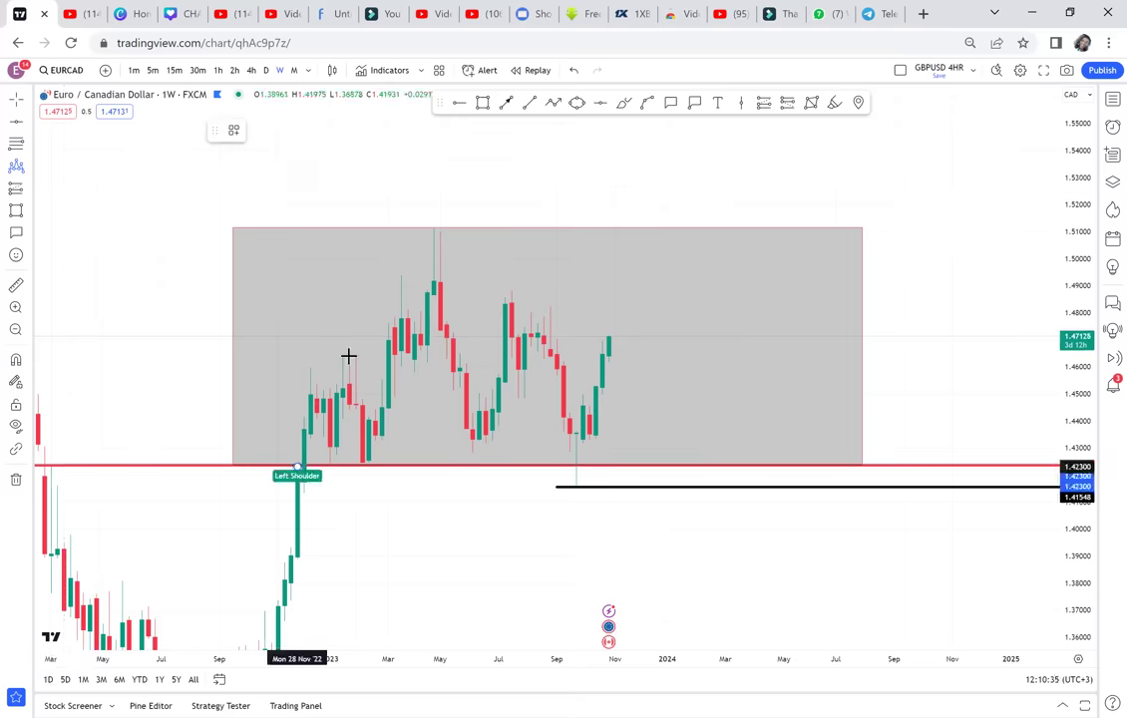
{"action": "left_click", "coordinate": [349, 345]}
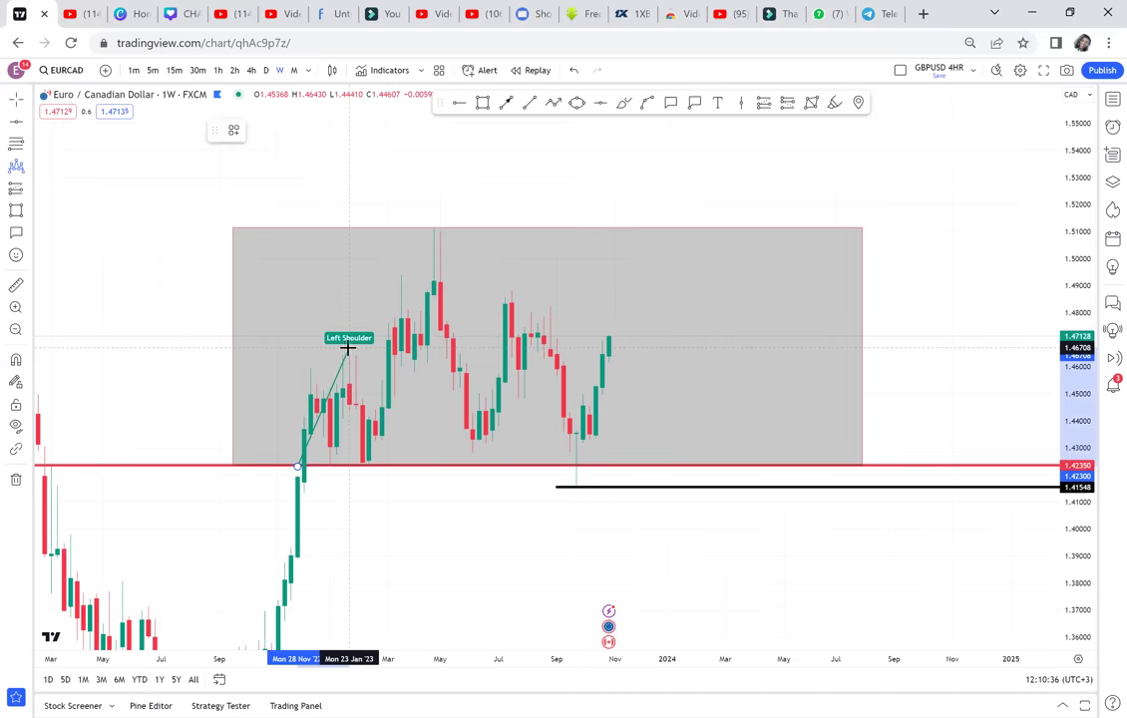
{"action": "left_click", "coordinate": [382, 464]}
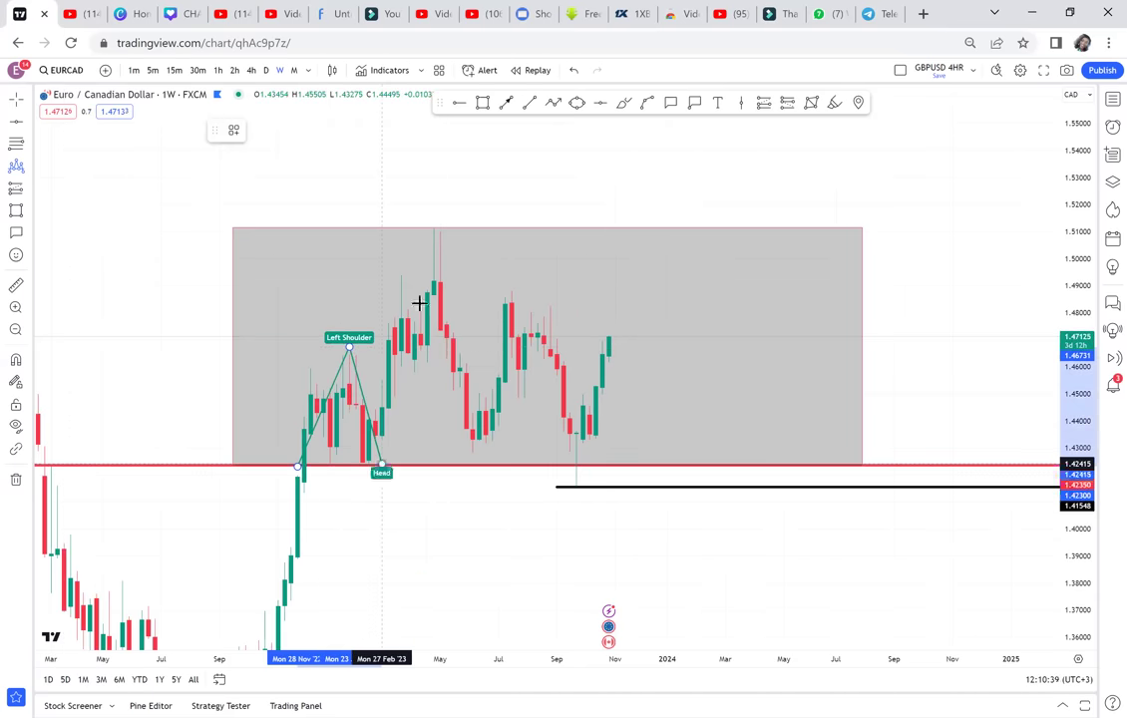
{"action": "left_click", "coordinate": [440, 228]}
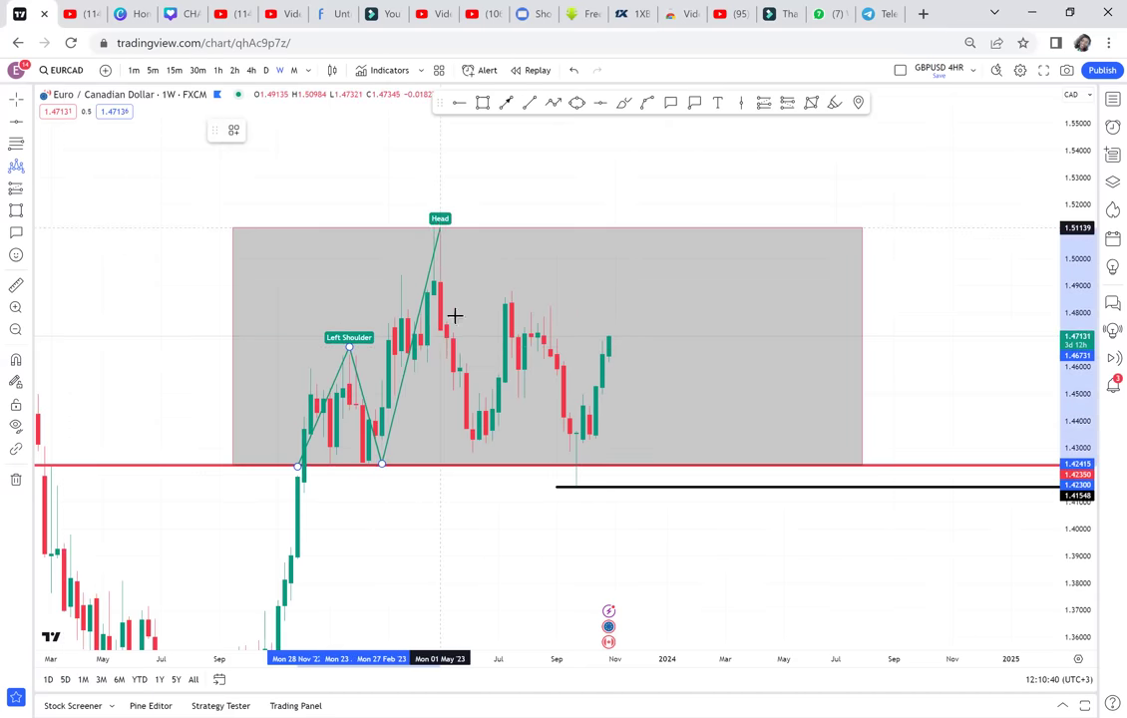
{"action": "left_click", "coordinate": [488, 463]}
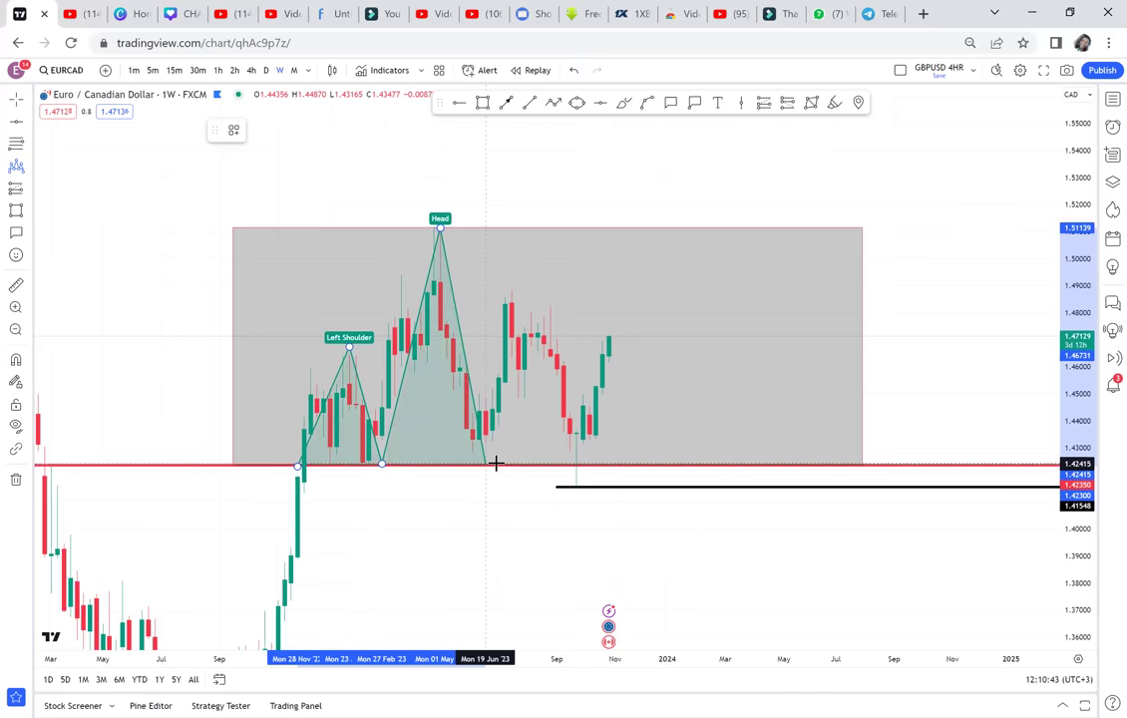
{"action": "left_click", "coordinate": [489, 396]}
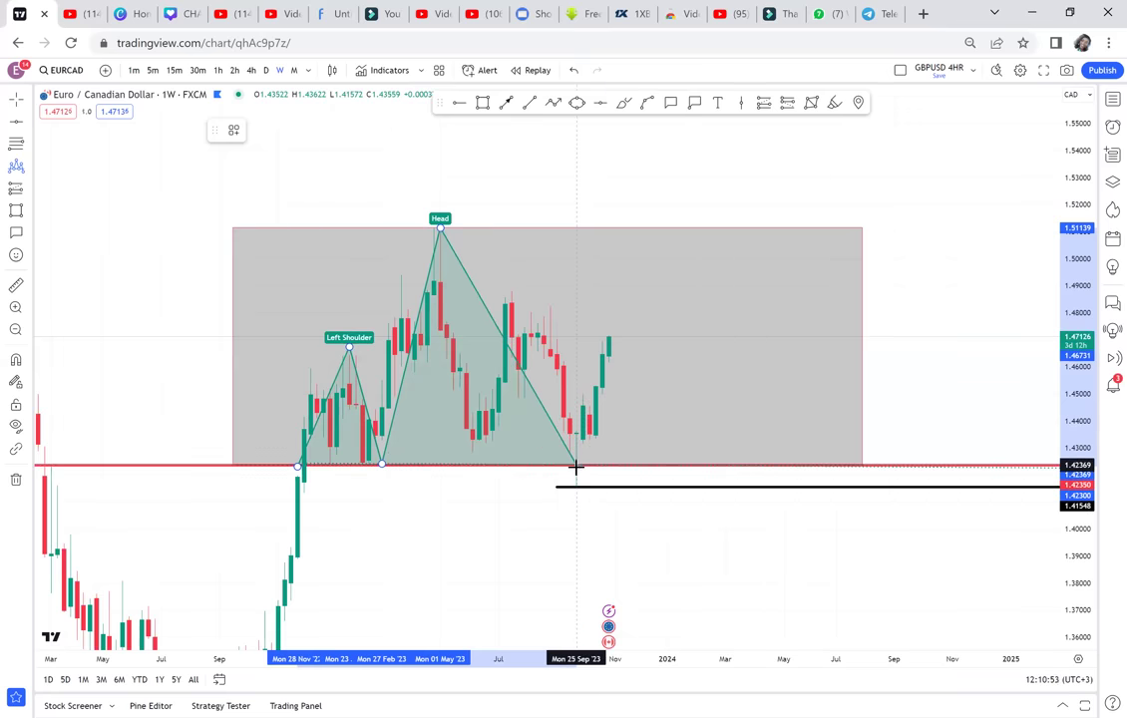
{"action": "left_click", "coordinate": [577, 464]}
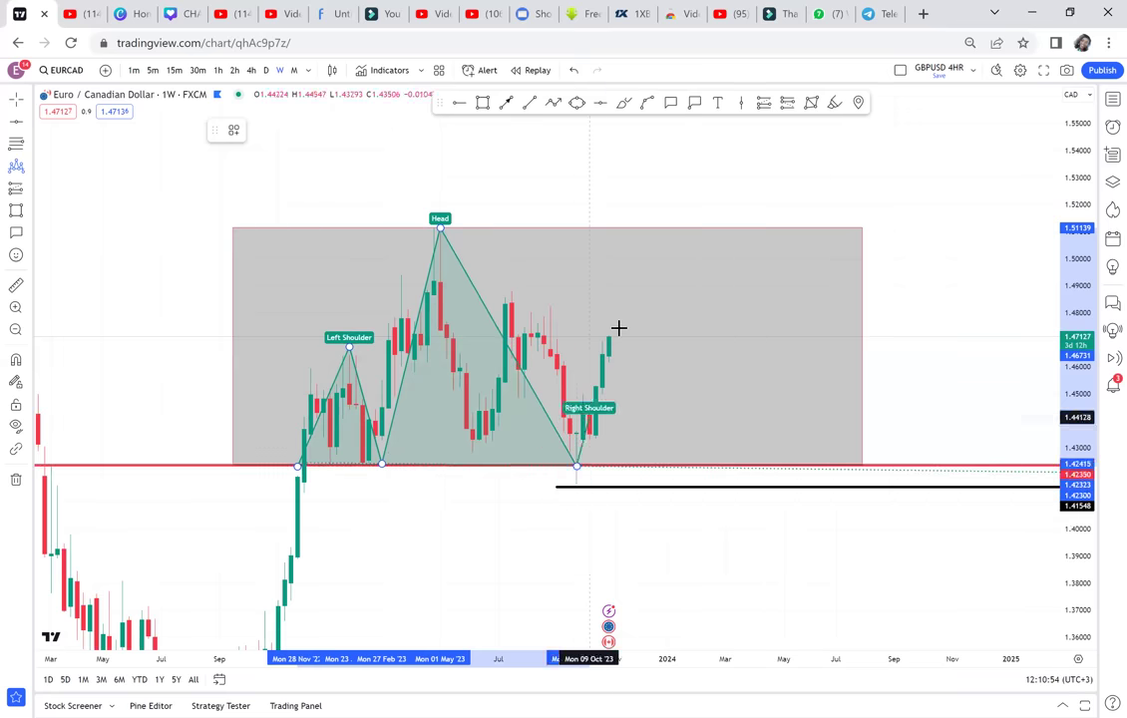
{"action": "left_click", "coordinate": [620, 328]}
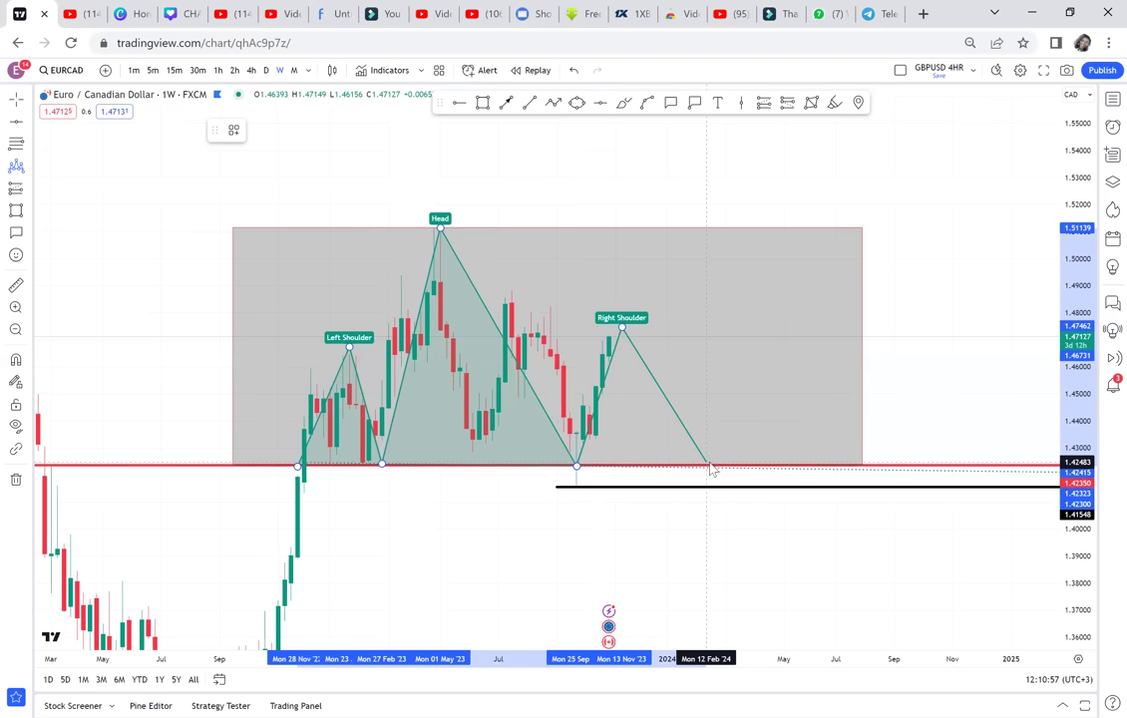
{"action": "double_click", "coordinate": [707, 462]}
{"action": "left_click", "coordinate": [779, 391]}
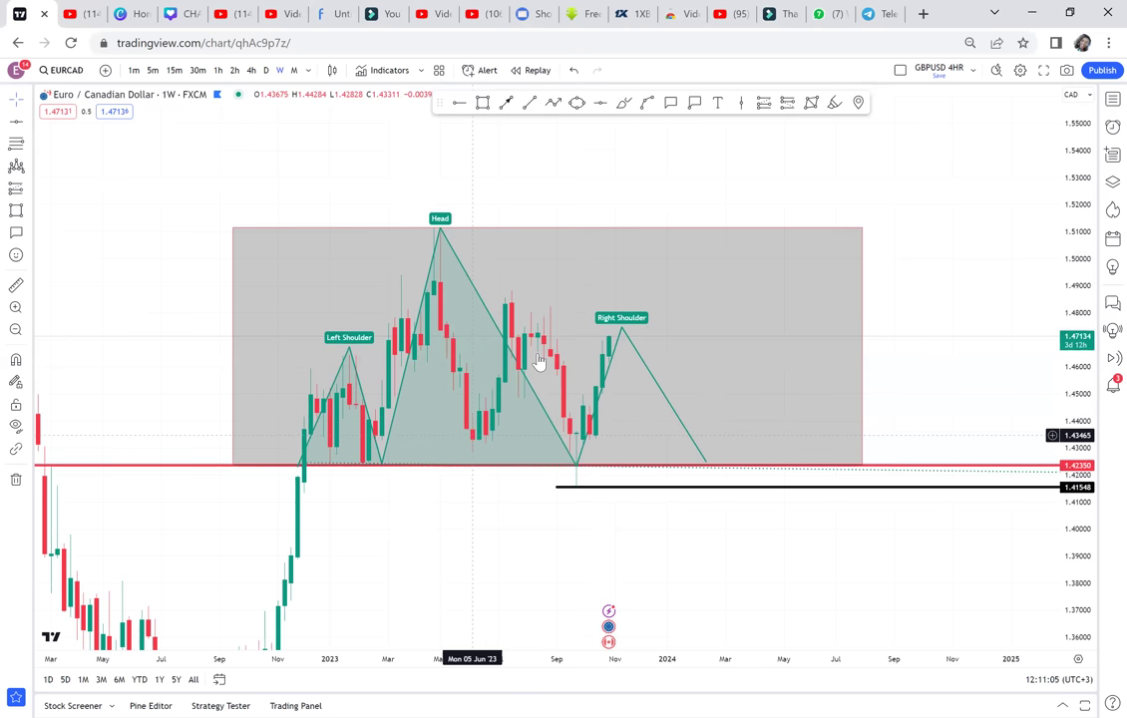
{"action": "left_click", "coordinate": [629, 330]}
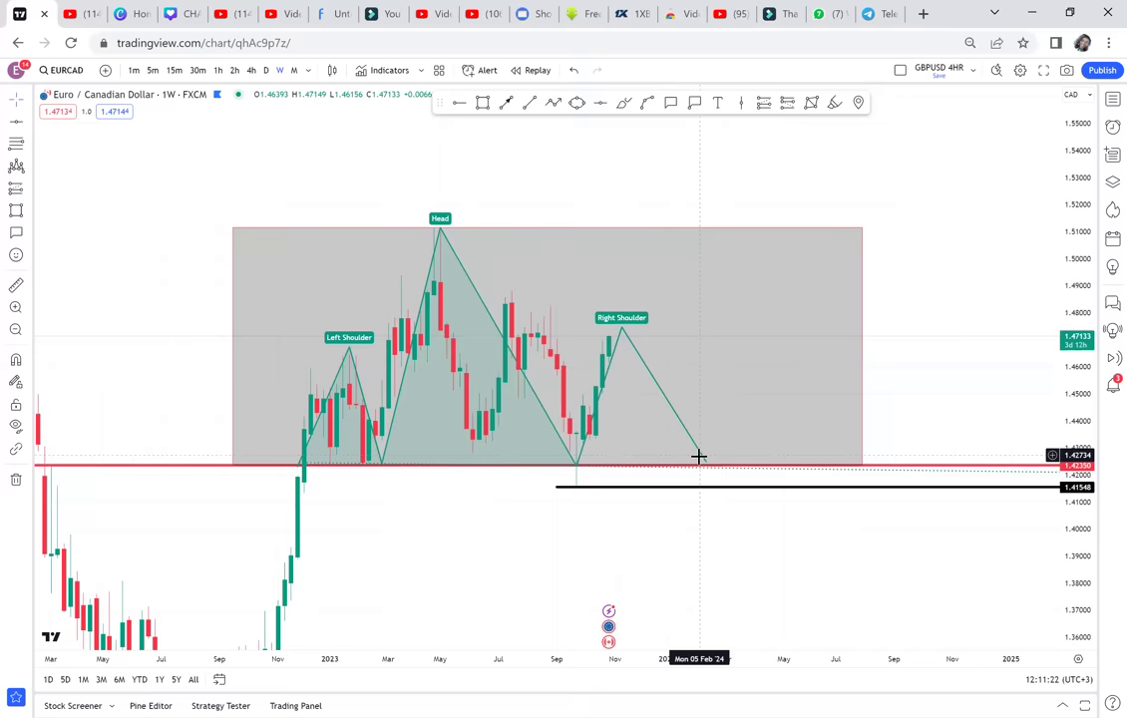
{"action": "left_click", "coordinate": [706, 462]}
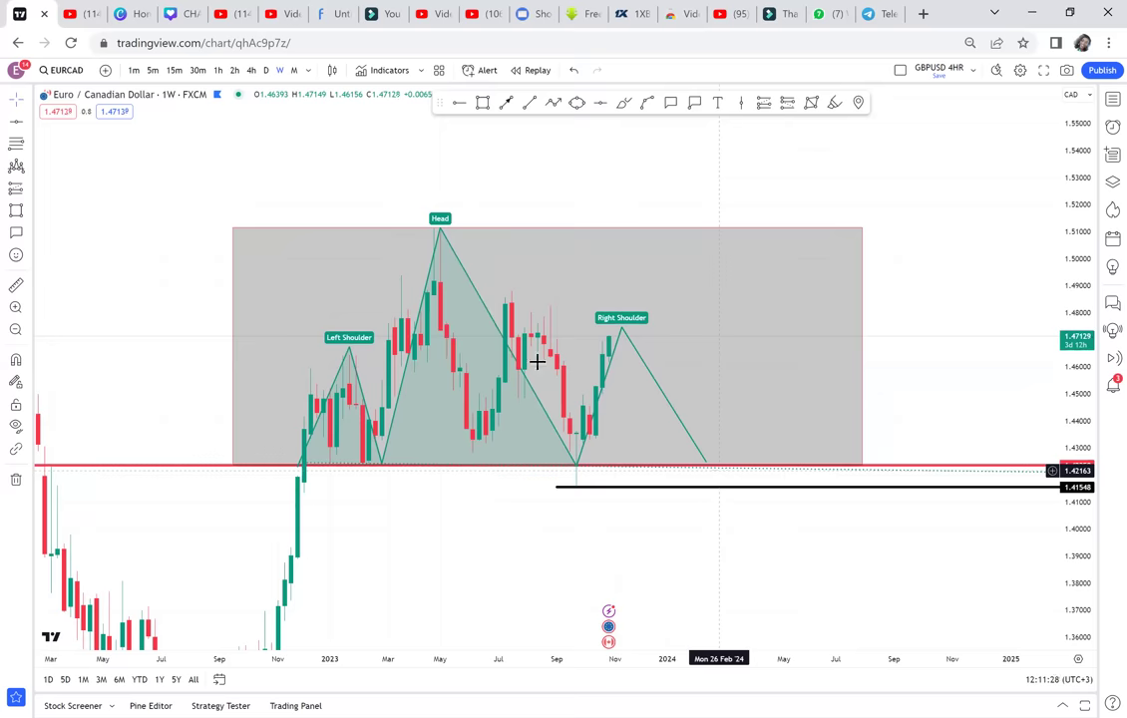
- Switch the chart to the daily timeframe and examine the head and shoulders pattern from December 2022 to February 2024
{"action": "left_click", "coordinate": [266, 71]}
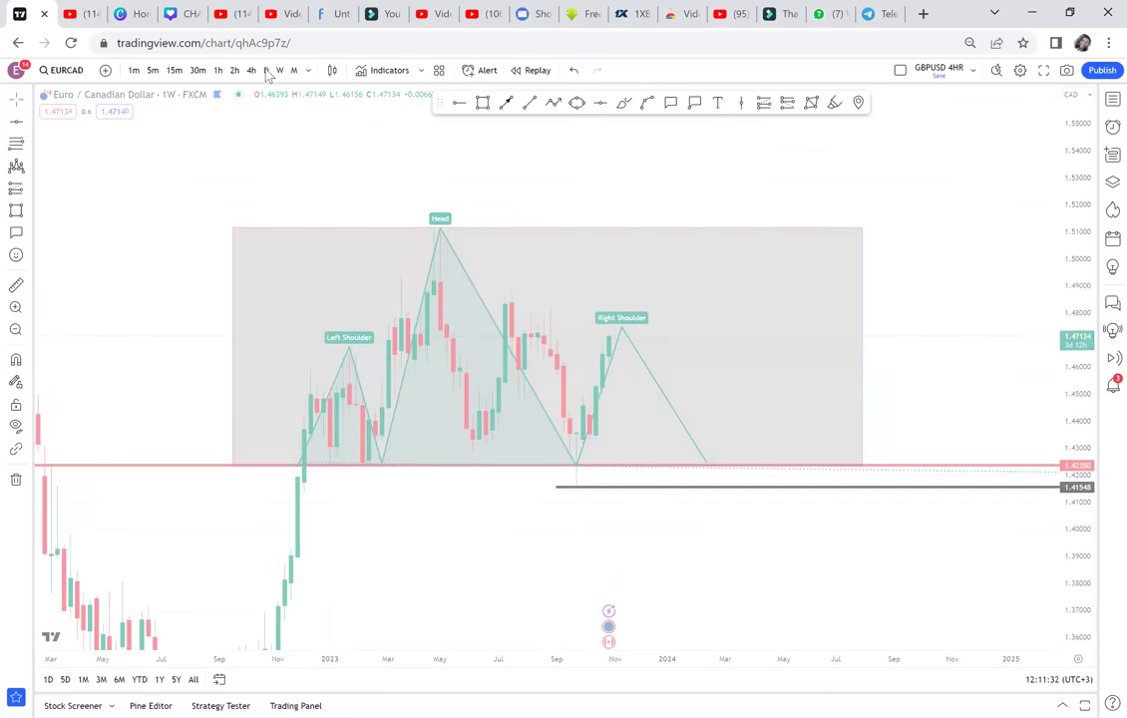
{"action": "left_click", "coordinate": [267, 71]}
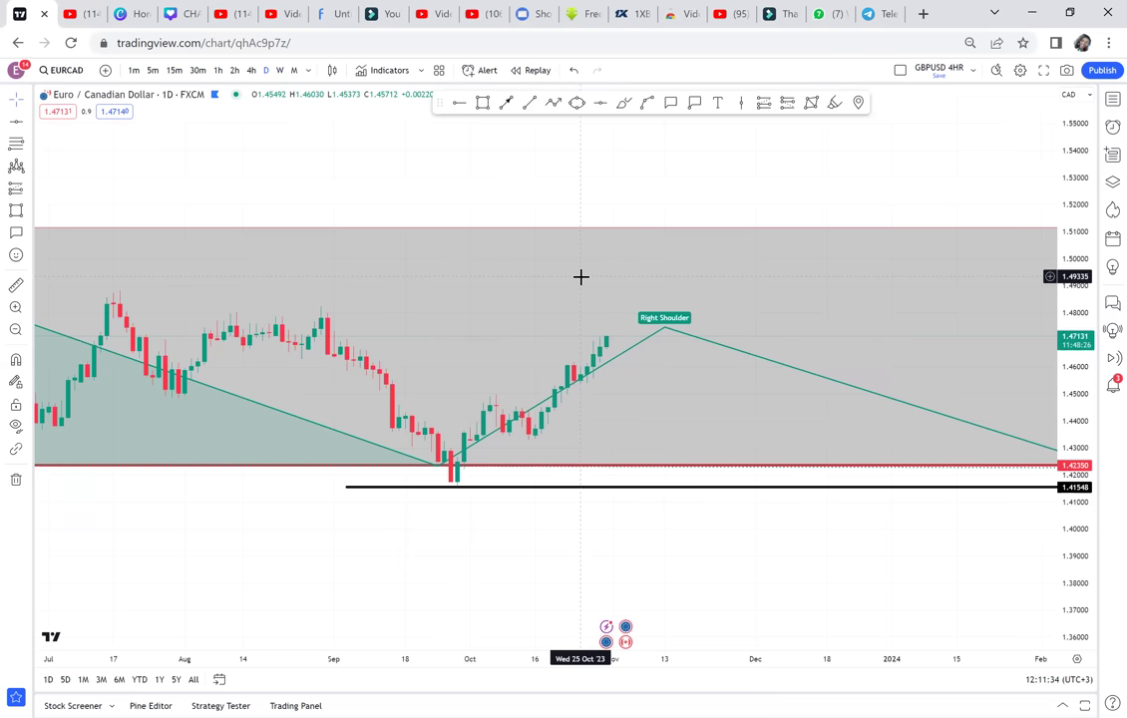
{"action": "left_click_drag", "start_coordinate": [1072, 450], "coordinate": [1068, 424]}
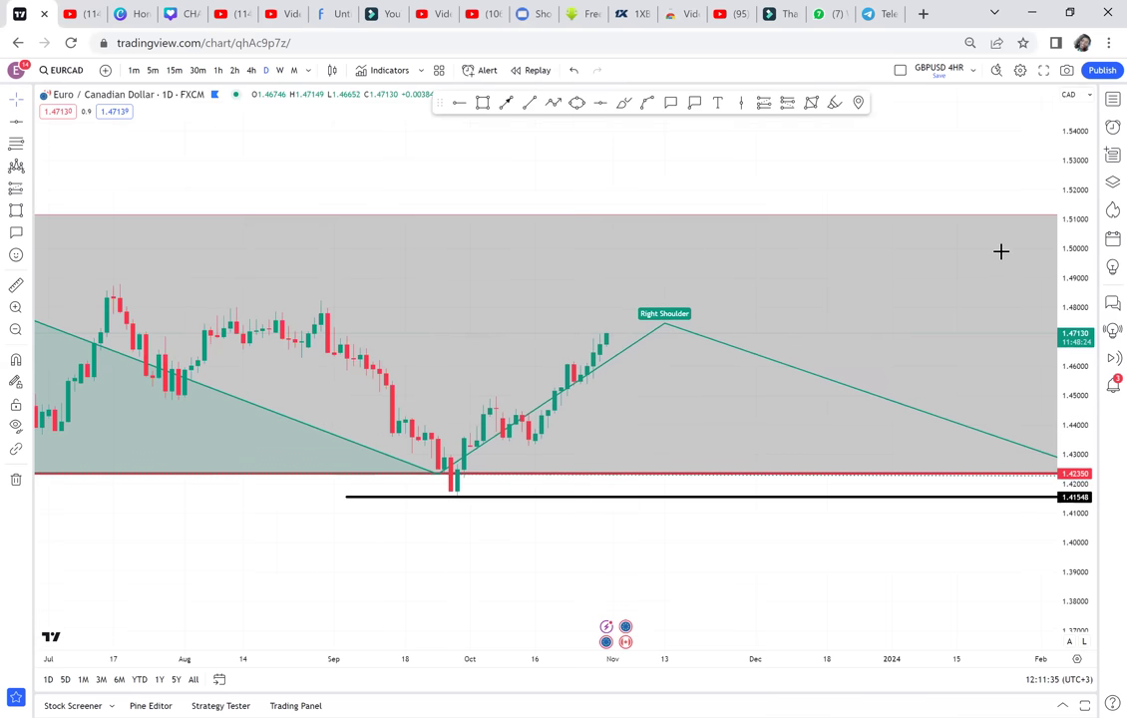
{"action": "scroll", "coordinate": [804, 313], "scroll_direction": "down", "scroll_amount": 4}
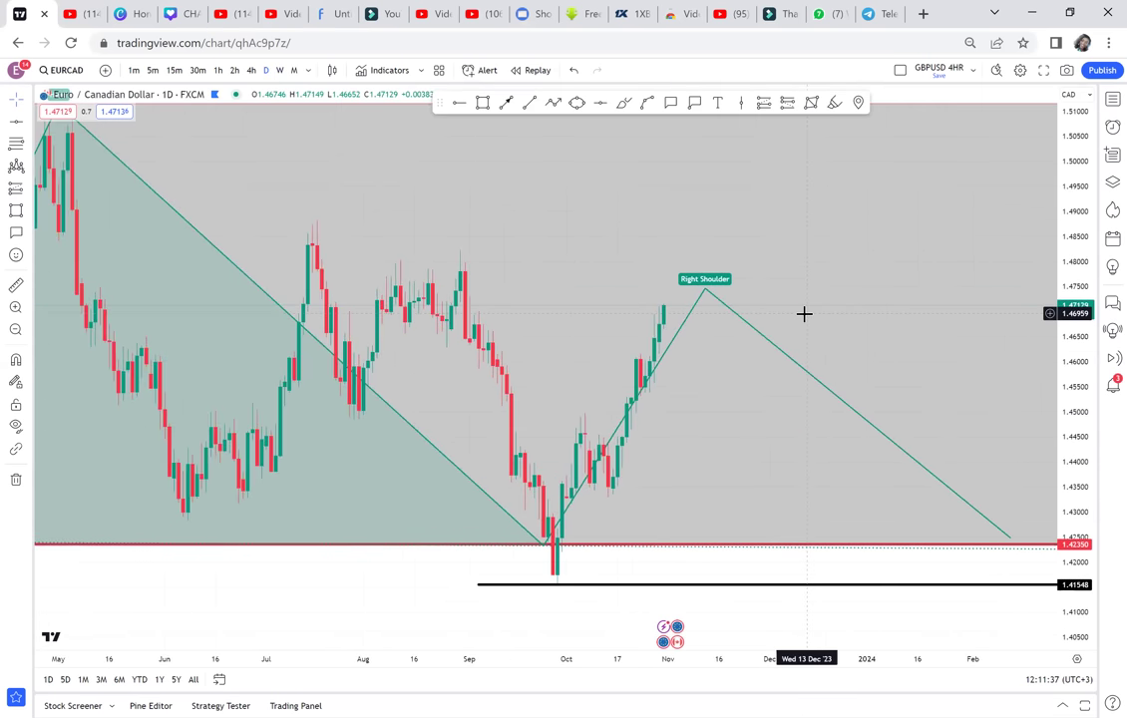
{"action": "scroll", "coordinate": [804, 313], "scroll_direction": "down", "scroll_amount": 3}
{"action": "scroll", "coordinate": [804, 314], "scroll_direction": "down", "scroll_amount": 2}
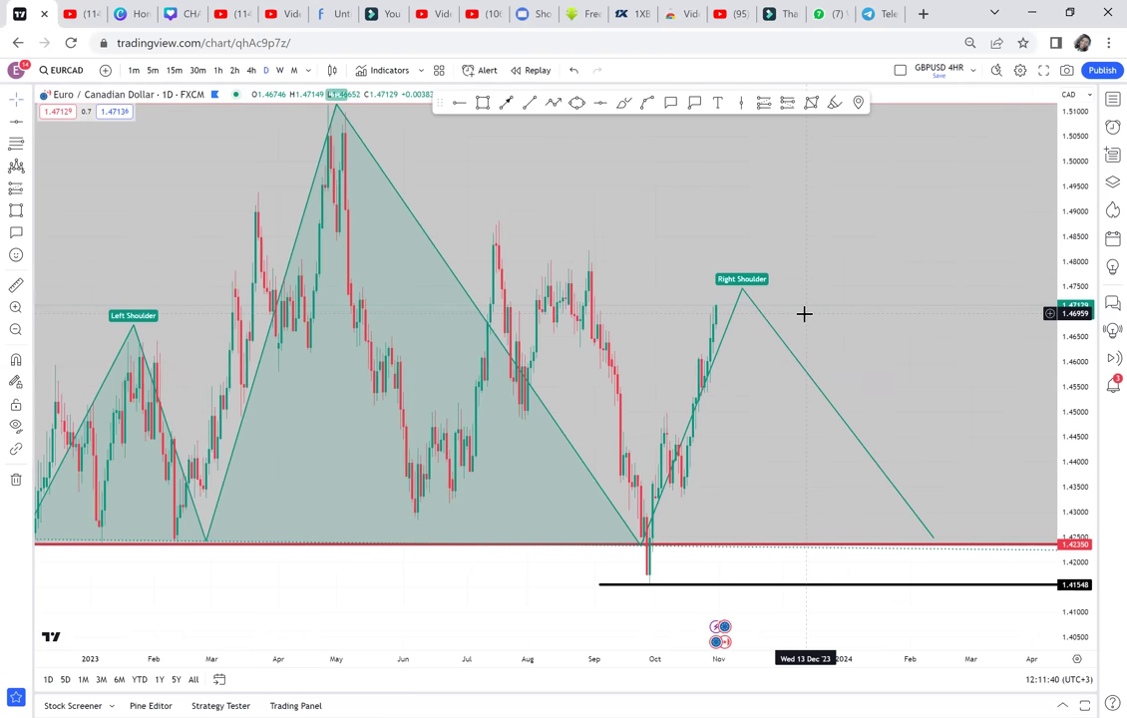
{"action": "scroll", "coordinate": [207, 461], "scroll_direction": "down", "scroll_amount": 2}
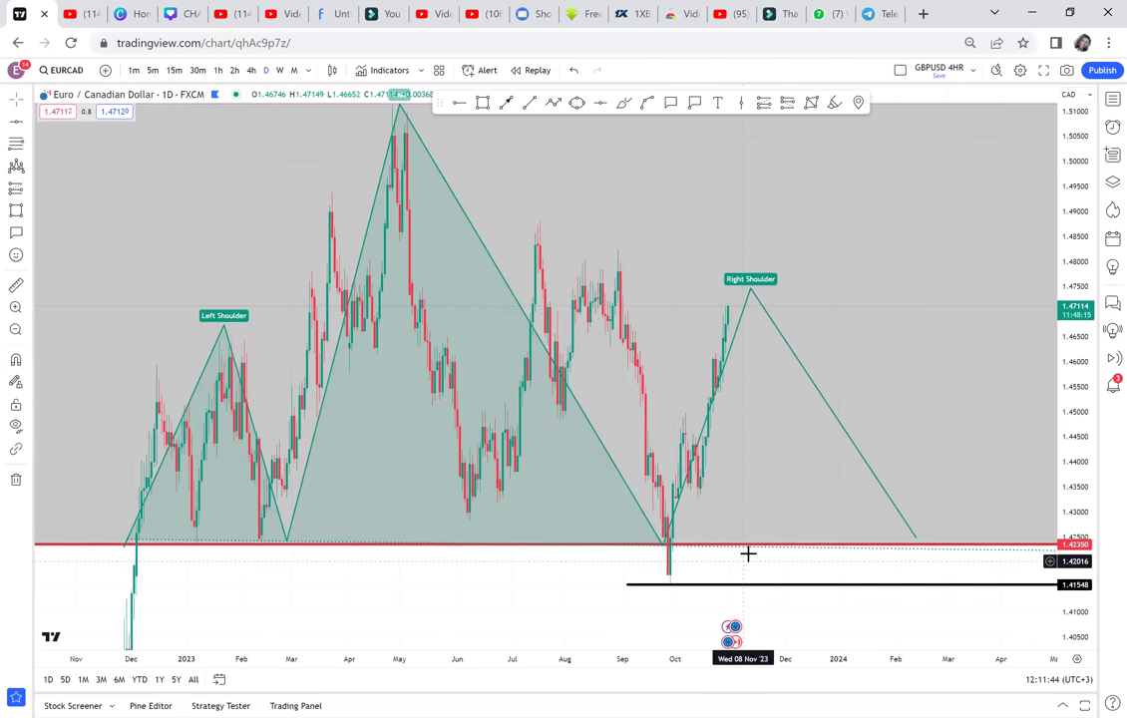
{"action": "left_click_drag", "start_coordinate": [669, 584], "coordinate": [712, 505]}
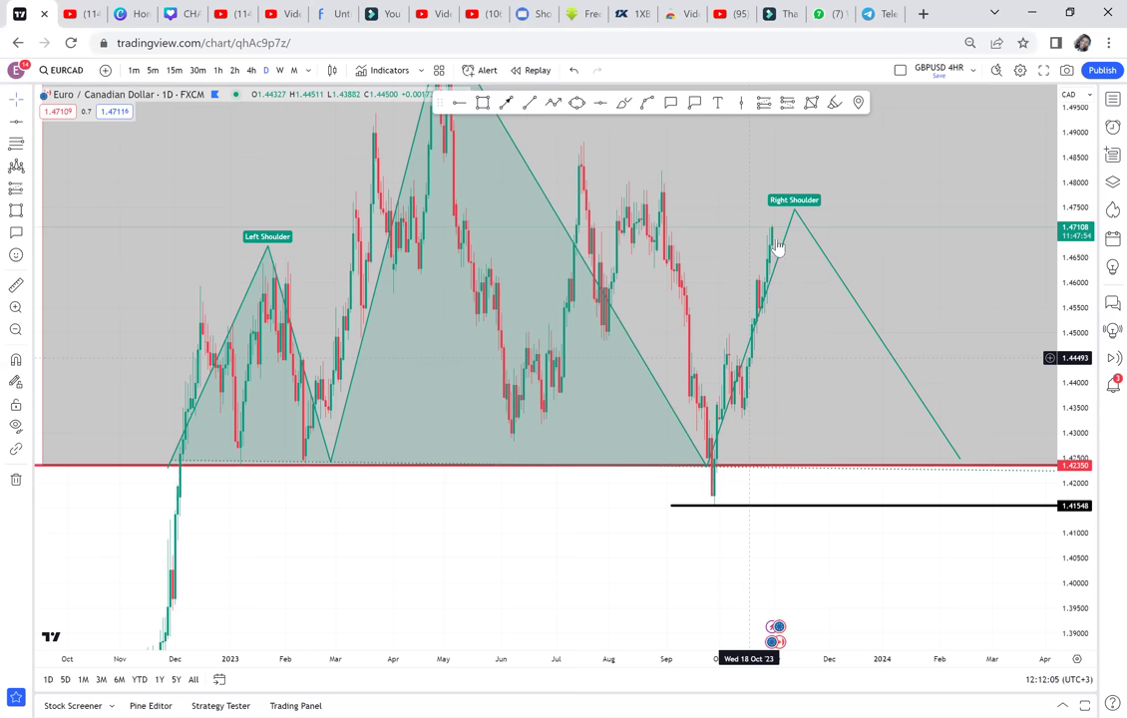
- Delete the head and shoulders pattern from the daily chart
{"action": "left_click", "coordinate": [803, 507]}
{"action": "key", "text": "ctrl+z"}
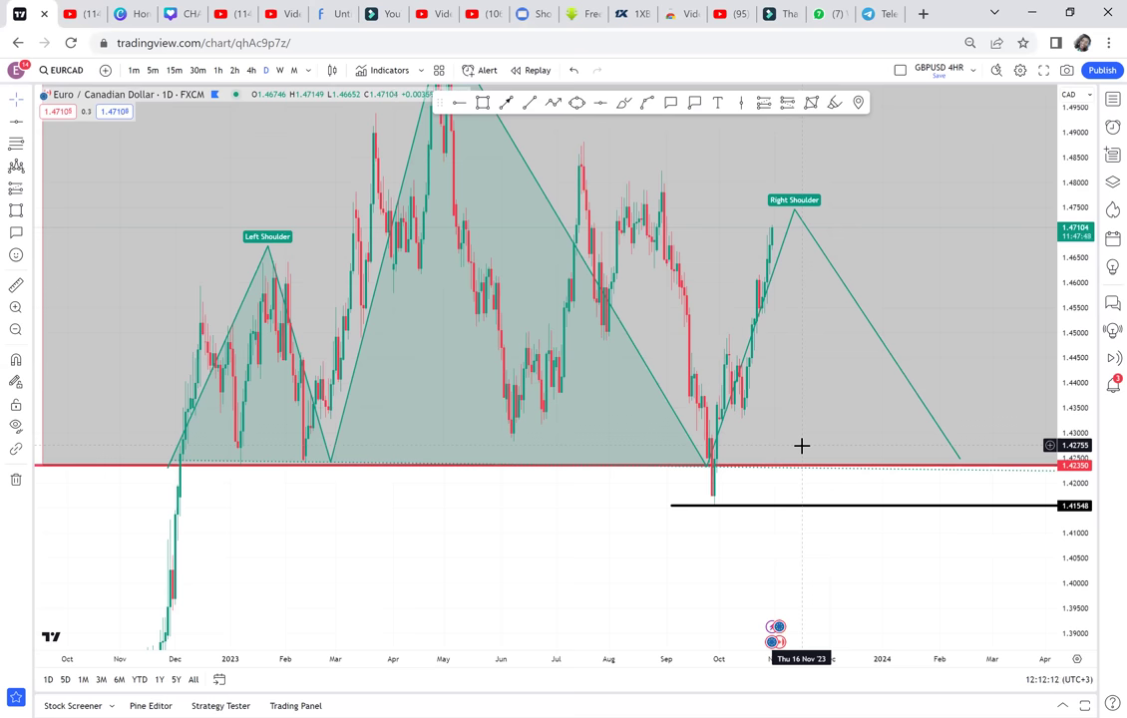
{"action": "right_click", "coordinate": [791, 233]}
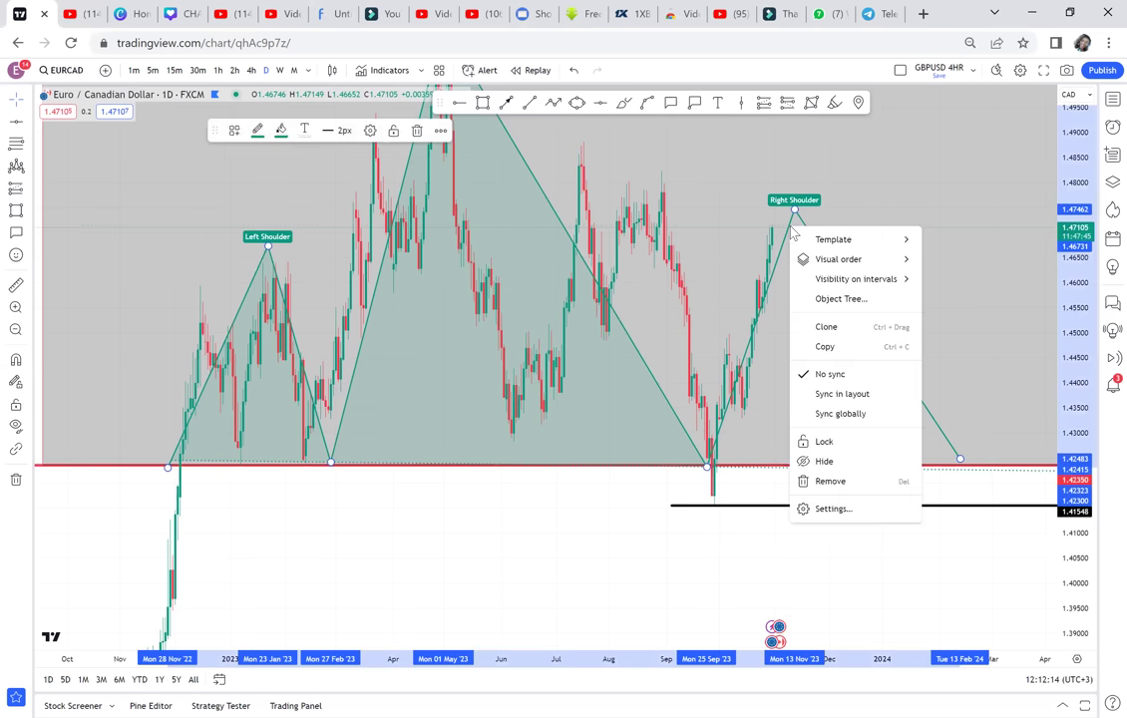
{"action": "key", "text": "Delete"}
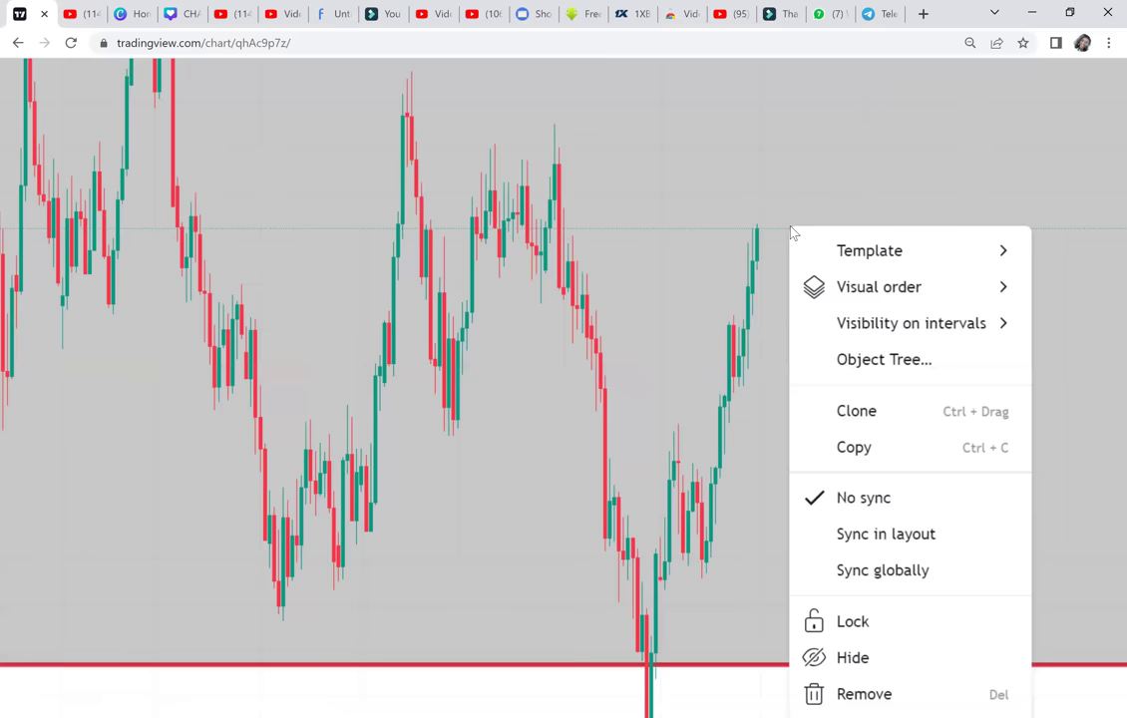
{"action": "scroll", "coordinate": [711, 236], "scroll_direction": "down", "scroll_amount": 1}
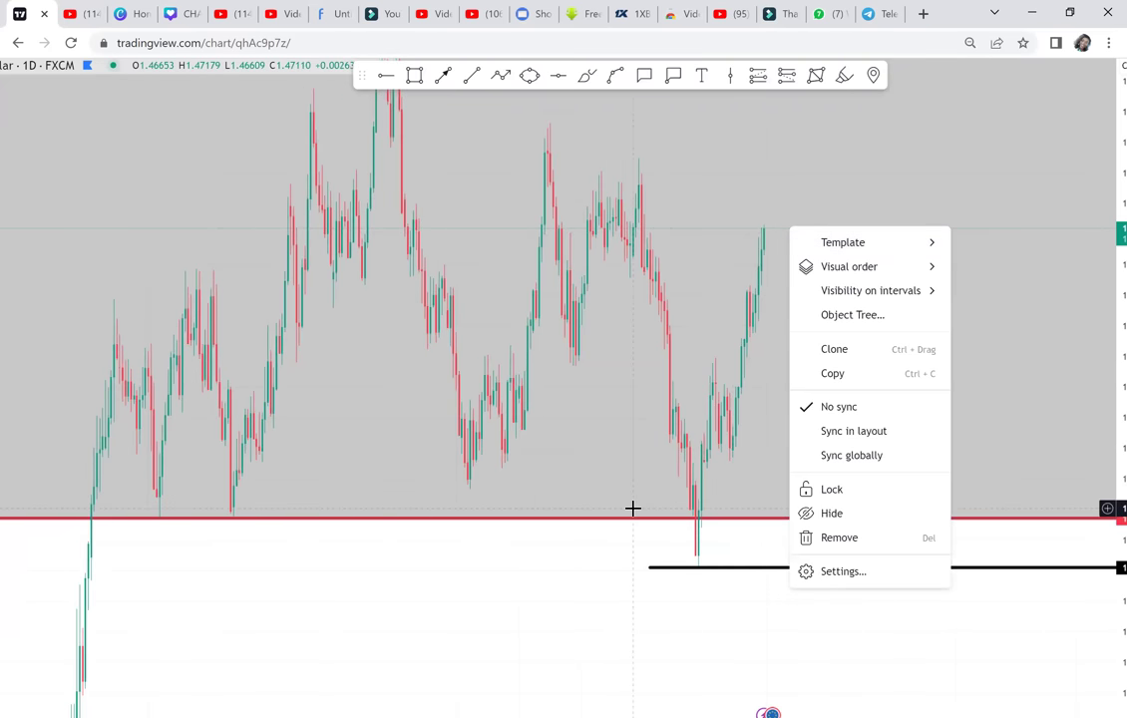
- Draw a horizontal ray at about 1.4702 on the daily chart, starting on 25 August 2023
{"action": "scroll", "coordinate": [634, 508], "scroll_direction": "down", "scroll_amount": 2}
{"action": "left_click_drag", "start_coordinate": [556, 576], "coordinate": [459, 548]}
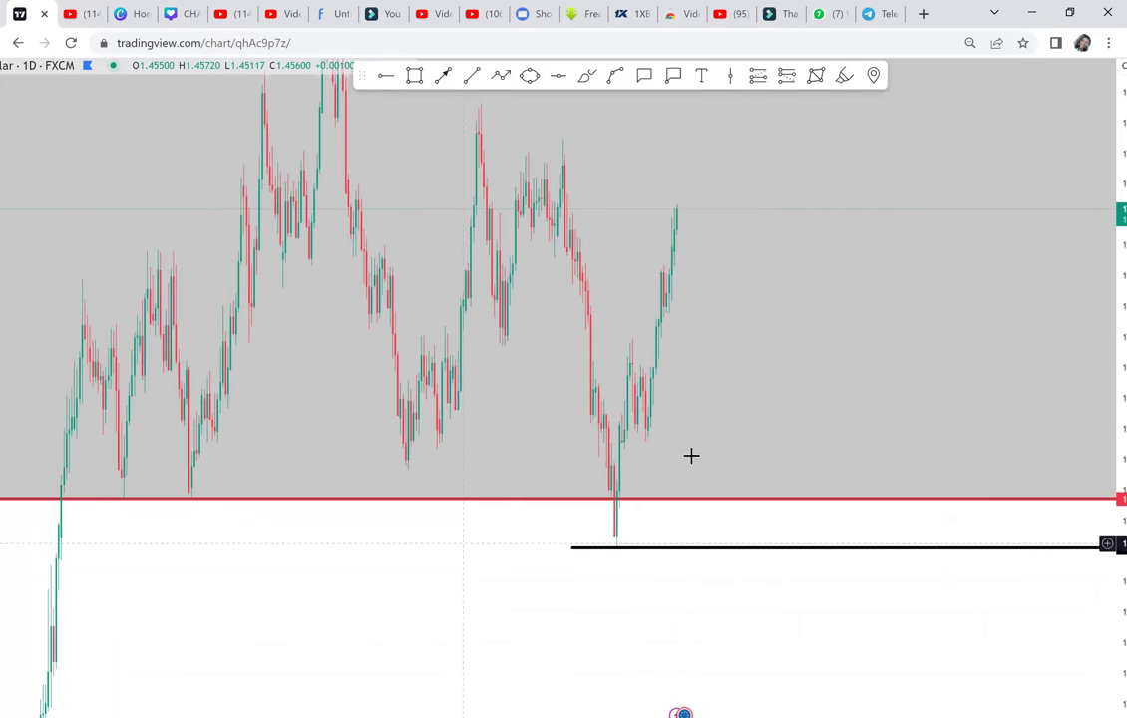
{"action": "right_click", "coordinate": [942, 374]}
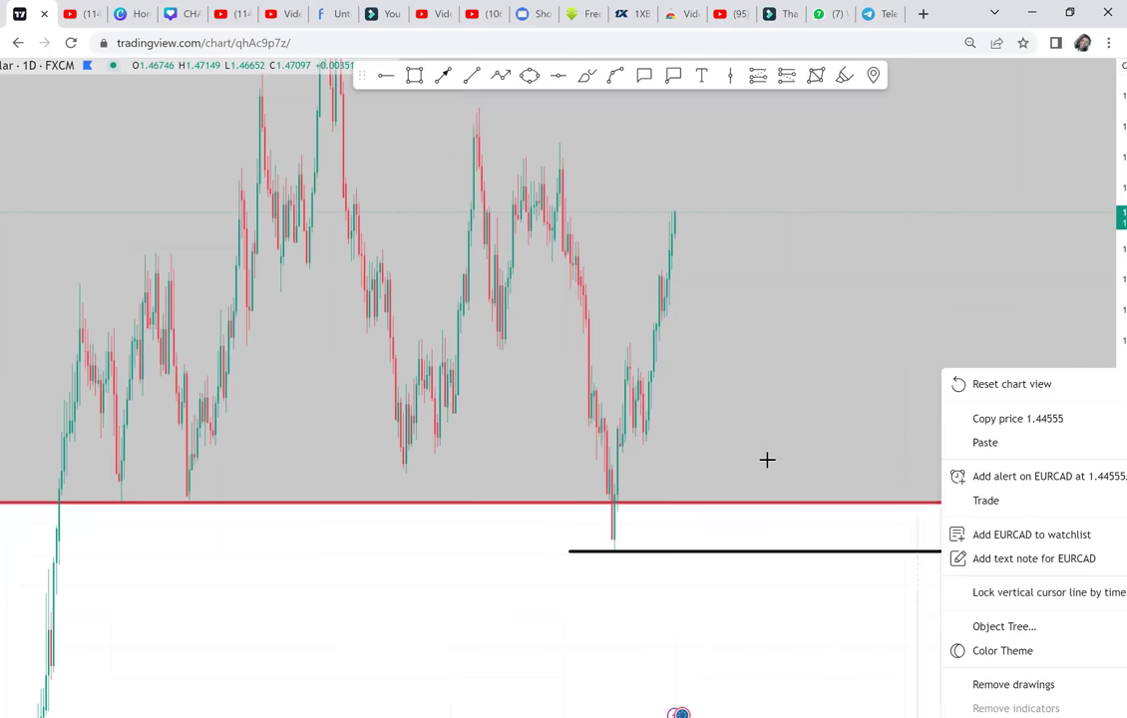
{"action": "left_click", "coordinate": [688, 529]}
{"action": "right_click", "coordinate": [690, 530]}
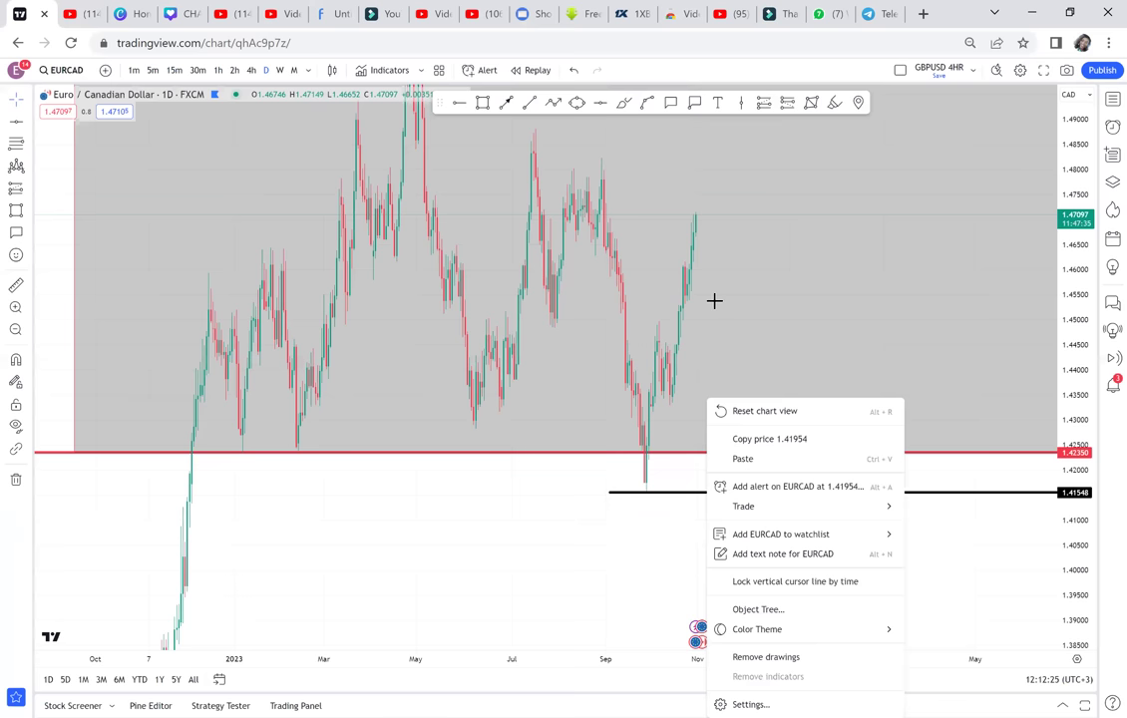
{"action": "scroll", "coordinate": [714, 299], "scroll_direction": "up", "scroll_amount": 2}
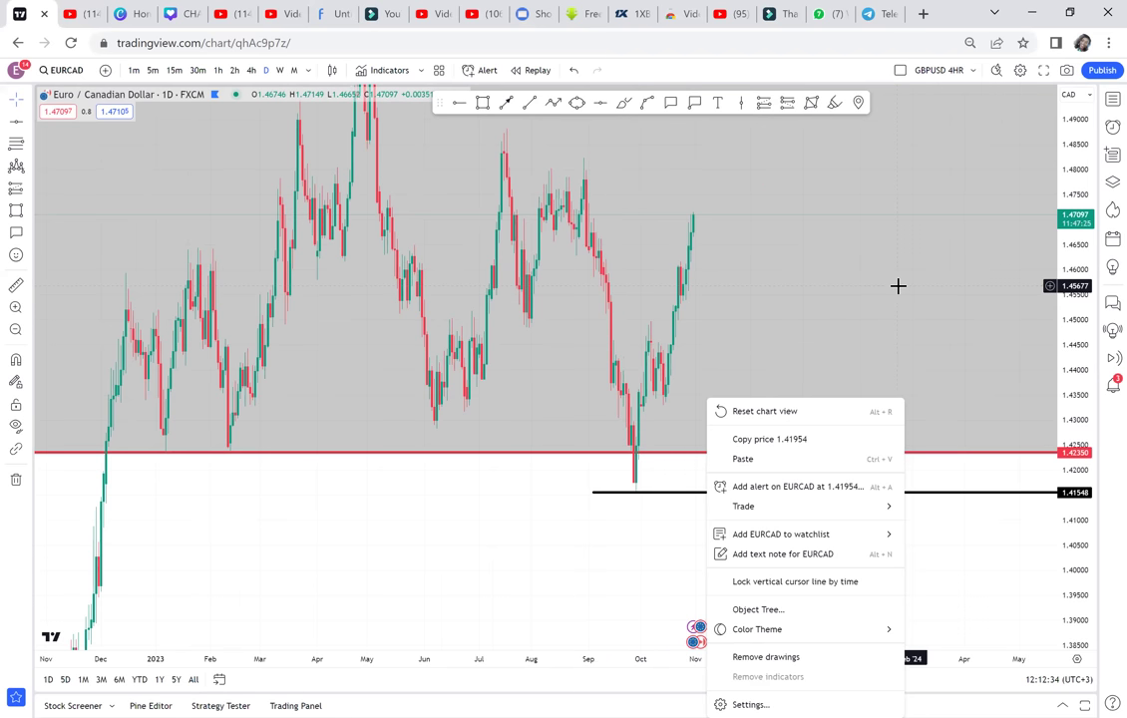
{"action": "left_click_drag", "start_coordinate": [1080, 238], "coordinate": [1081, 243]}
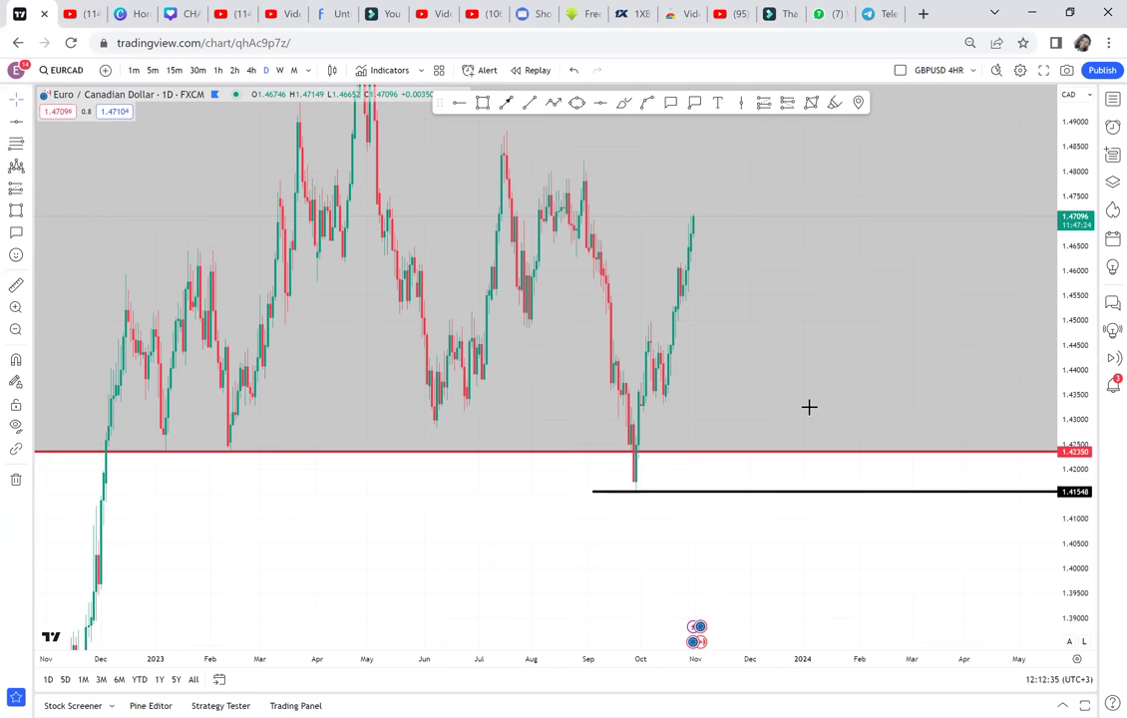
{"action": "scroll", "coordinate": [809, 407], "scroll_direction": "down", "scroll_amount": 2}
{"action": "scroll", "coordinate": [809, 407], "scroll_direction": "up", "scroll_amount": 3}
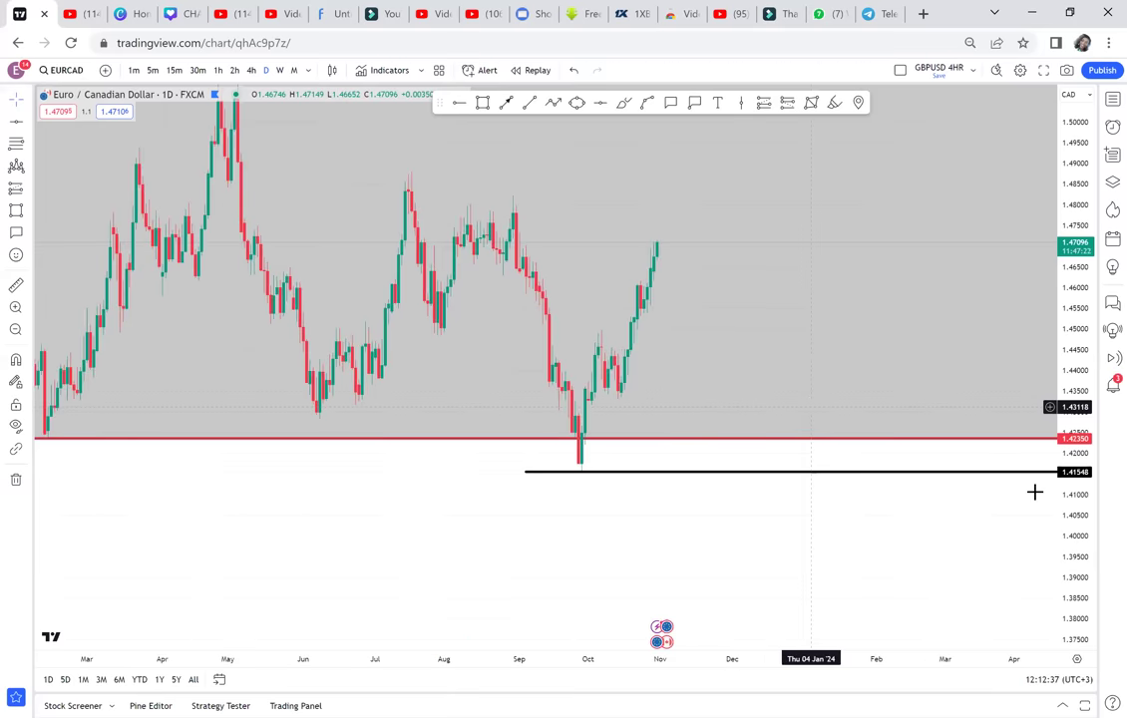
{"action": "mouse_move", "coordinate": [848, 323]}
{"action": "left_mouse_down"}
{"action": "mouse_move", "coordinate": [843, 571]}
{"action": "mouse_move", "coordinate": [838, 561]}
{"action": "left_mouse_up"}
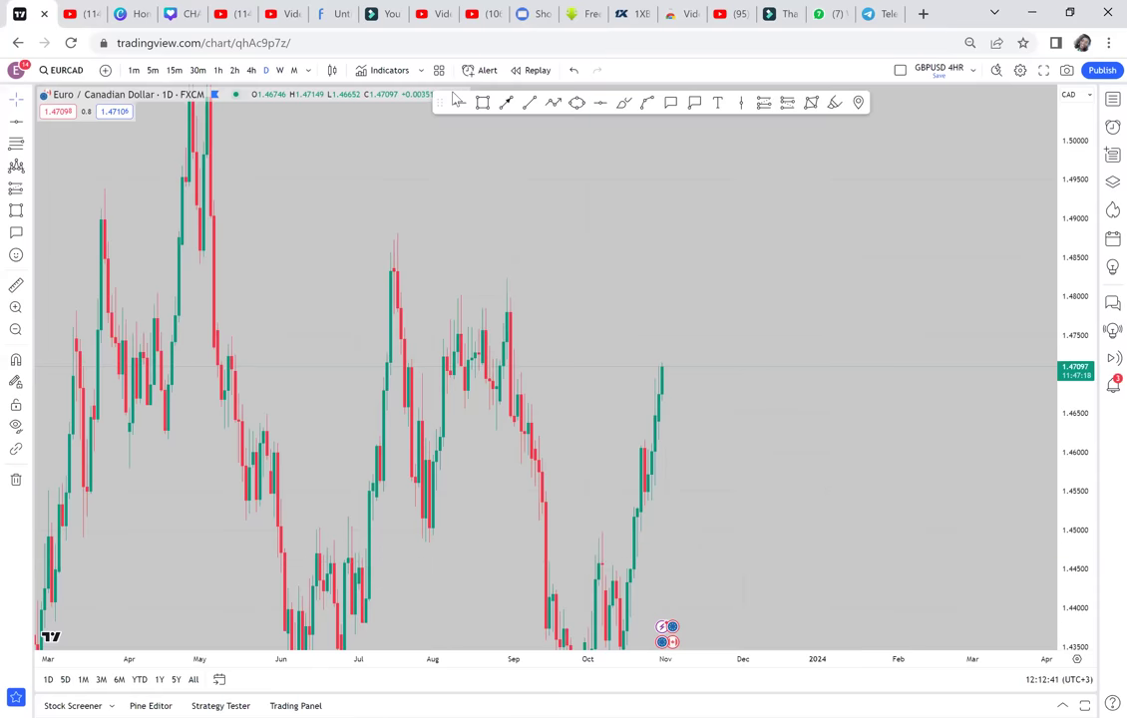
{"action": "left_click", "coordinate": [496, 372]}
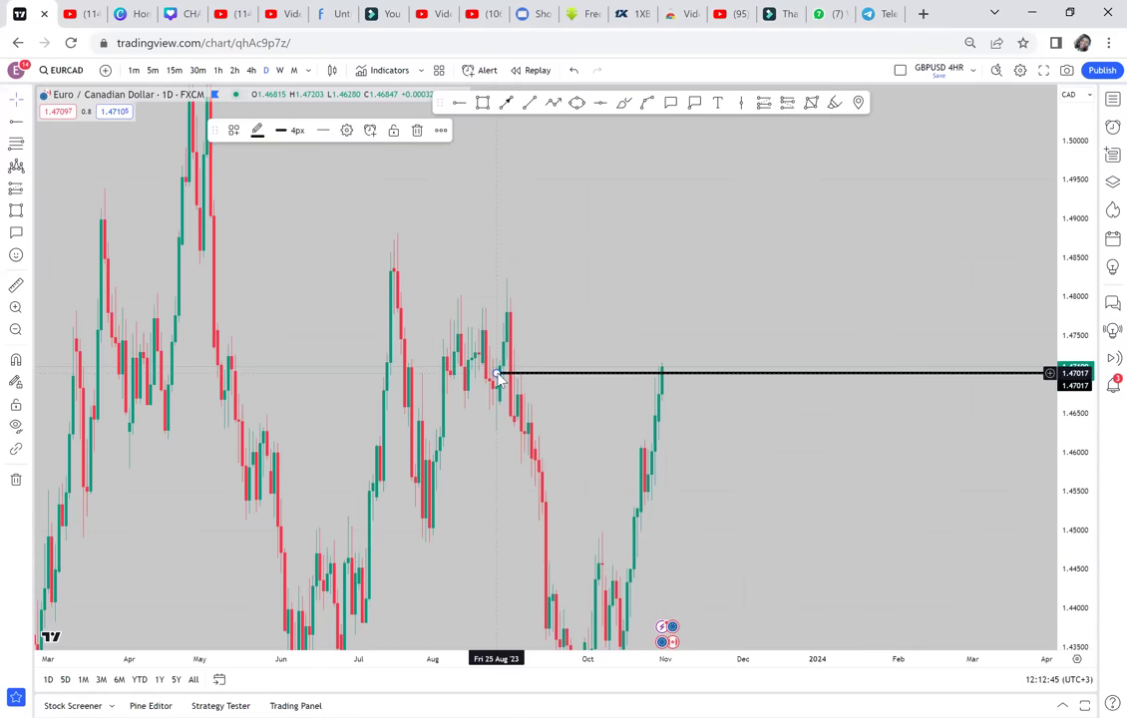
- Draw a rectangle under the new ray from 23 August to 4 December 2023, about 1.4701 to 1.4675, and an ellipse around its start
{"action": "left_click", "coordinate": [482, 104]}
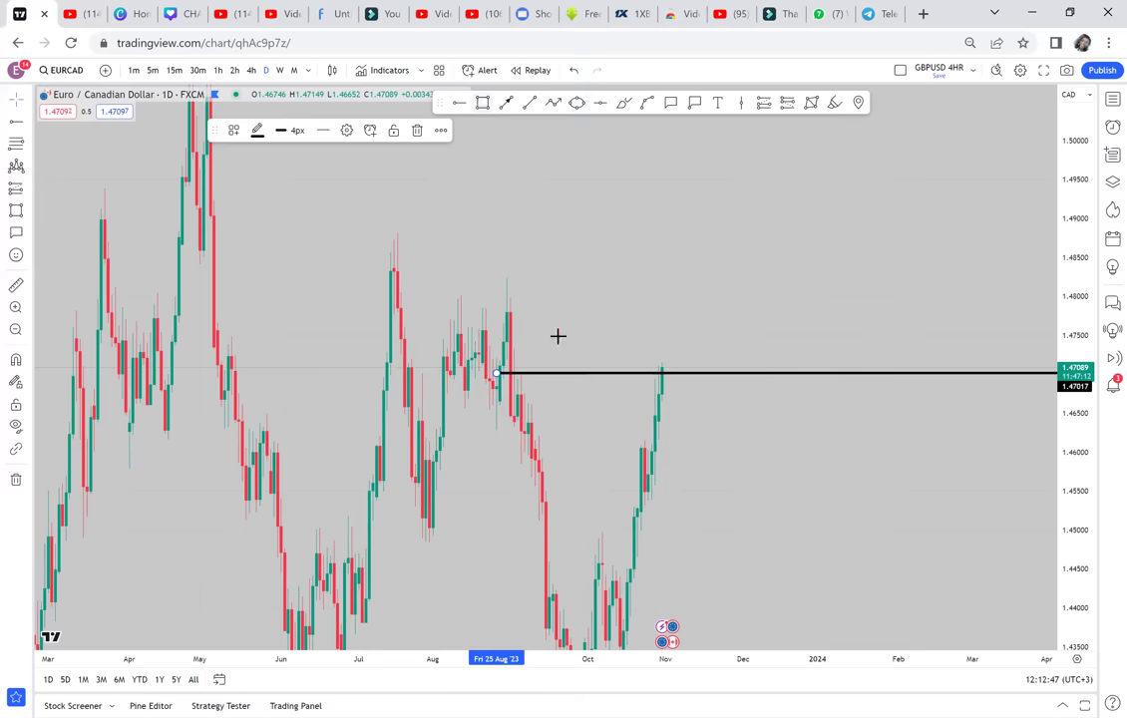
{"action": "left_click", "coordinate": [489, 375]}
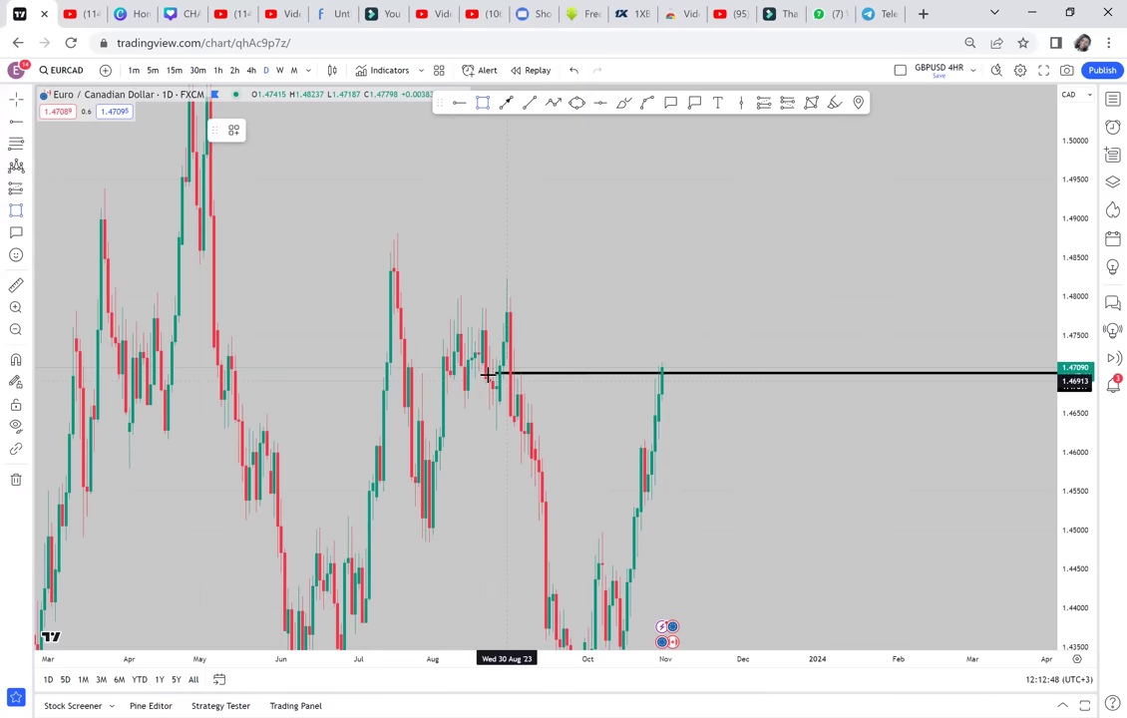
{"action": "left_click", "coordinate": [747, 392]}
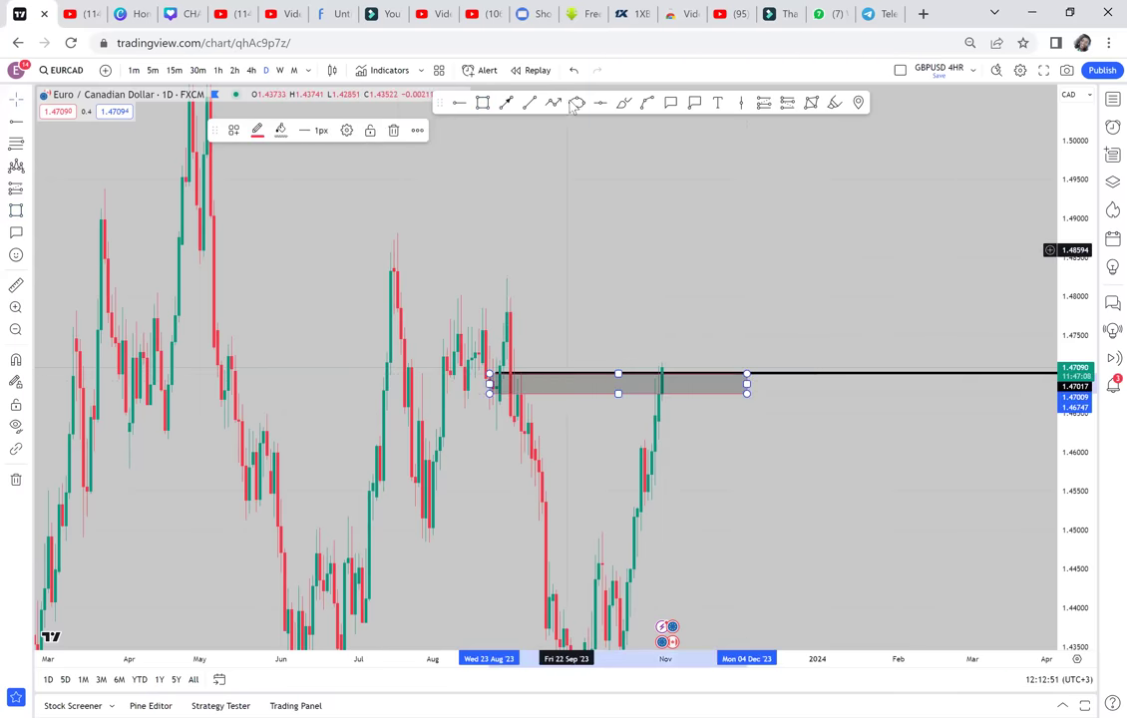
{"action": "left_click", "coordinate": [507, 392]}
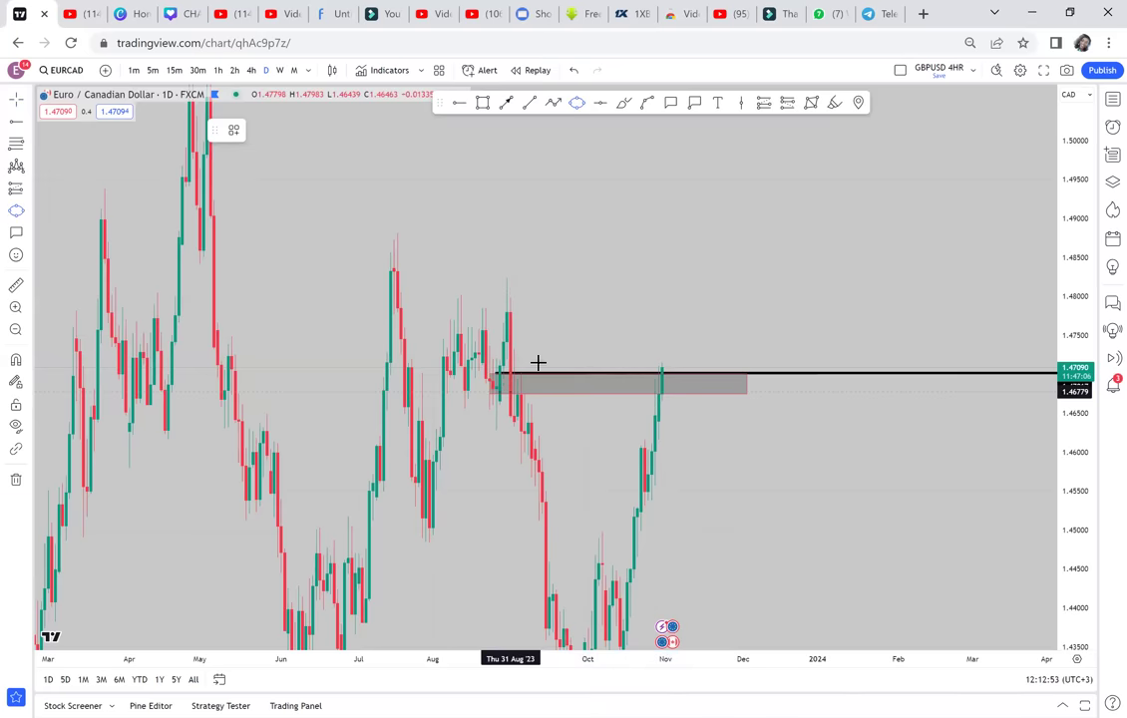
{"action": "left_click", "coordinate": [561, 390]}
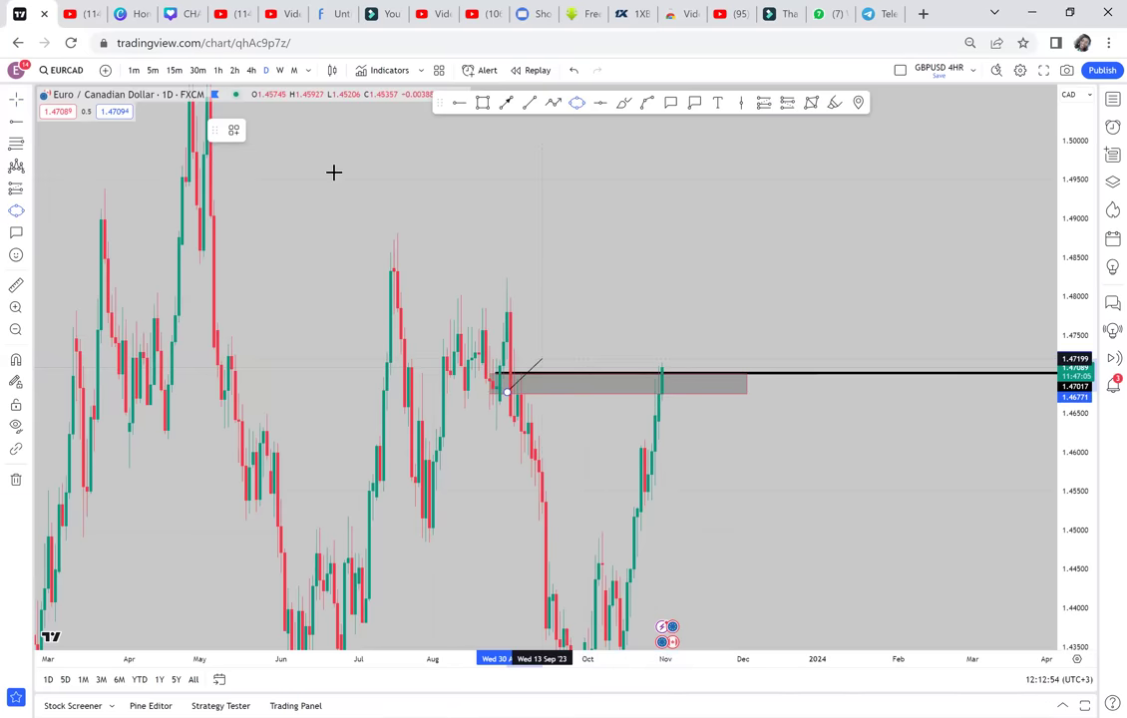
- Check the marked zone near 1.4702 on the weekly timeframe, and return to the daily chart
{"action": "left_click", "coordinate": [280, 70]}
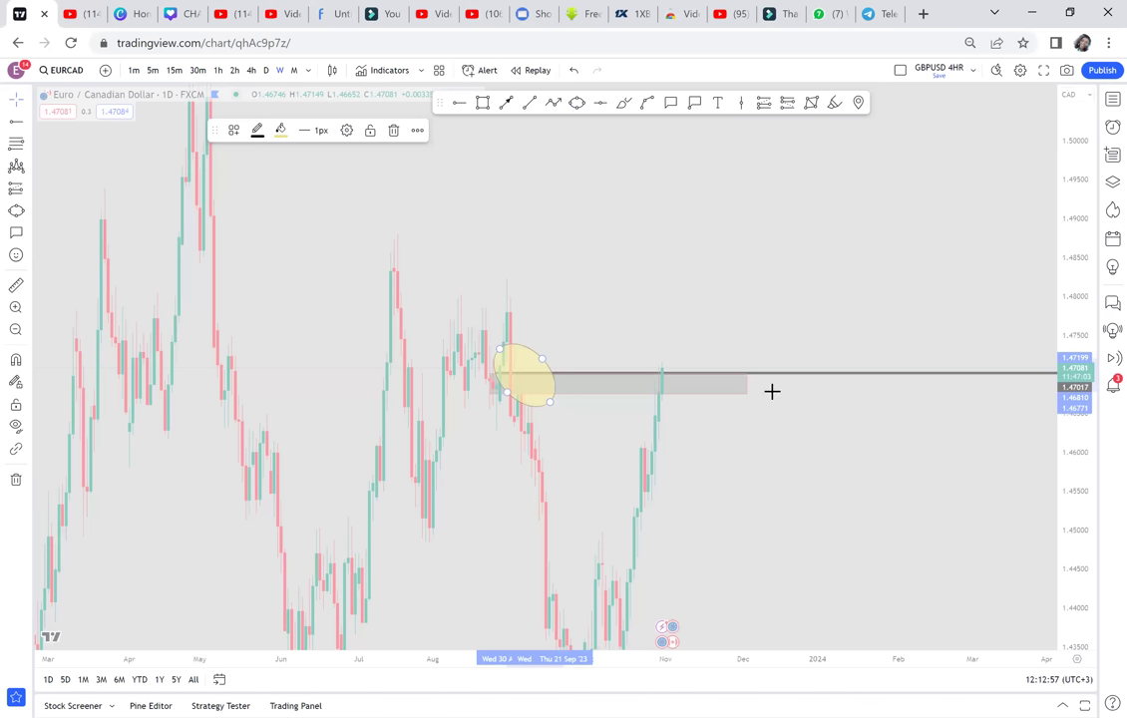
{"action": "left_click_drag", "start_coordinate": [887, 411], "coordinate": [864, 361]}
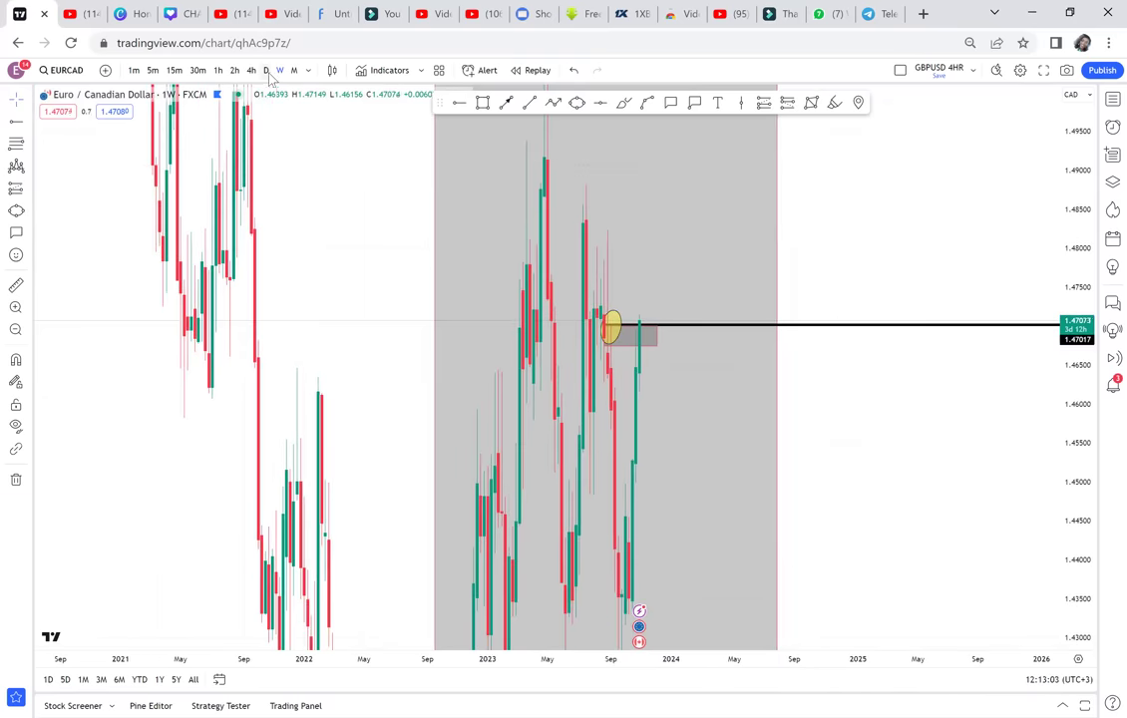
{"action": "left_click", "coordinate": [267, 72]}
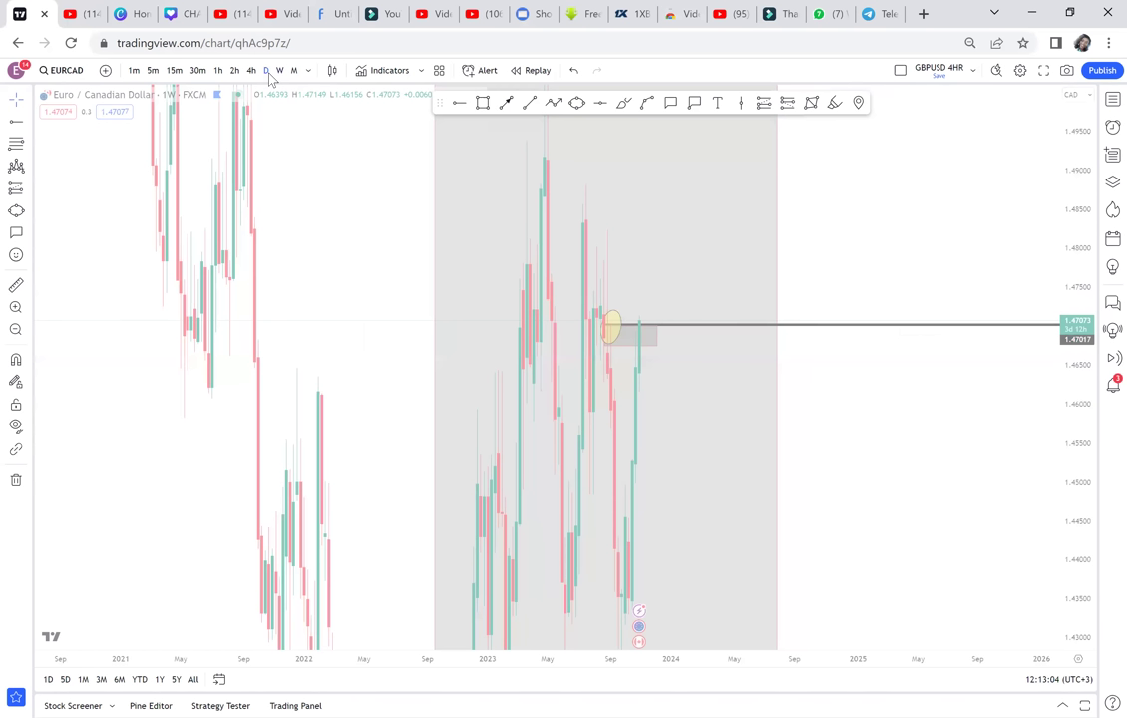
{"action": "left_click", "coordinate": [681, 333]}
{"action": "scroll", "coordinate": [956, 331], "scroll_direction": "up", "scroll_amount": 1}
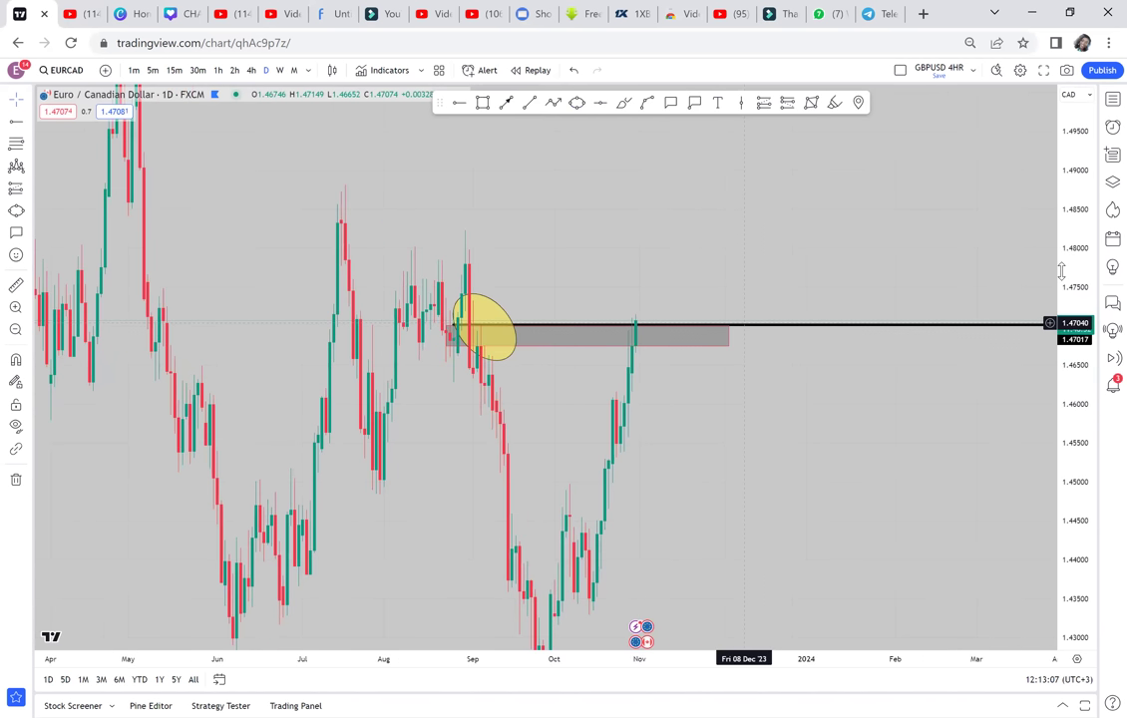
- Delete the large grey range rectangle above the red line
{"action": "left_click_drag", "start_coordinate": [1061, 251], "coordinate": [1061, 346]}
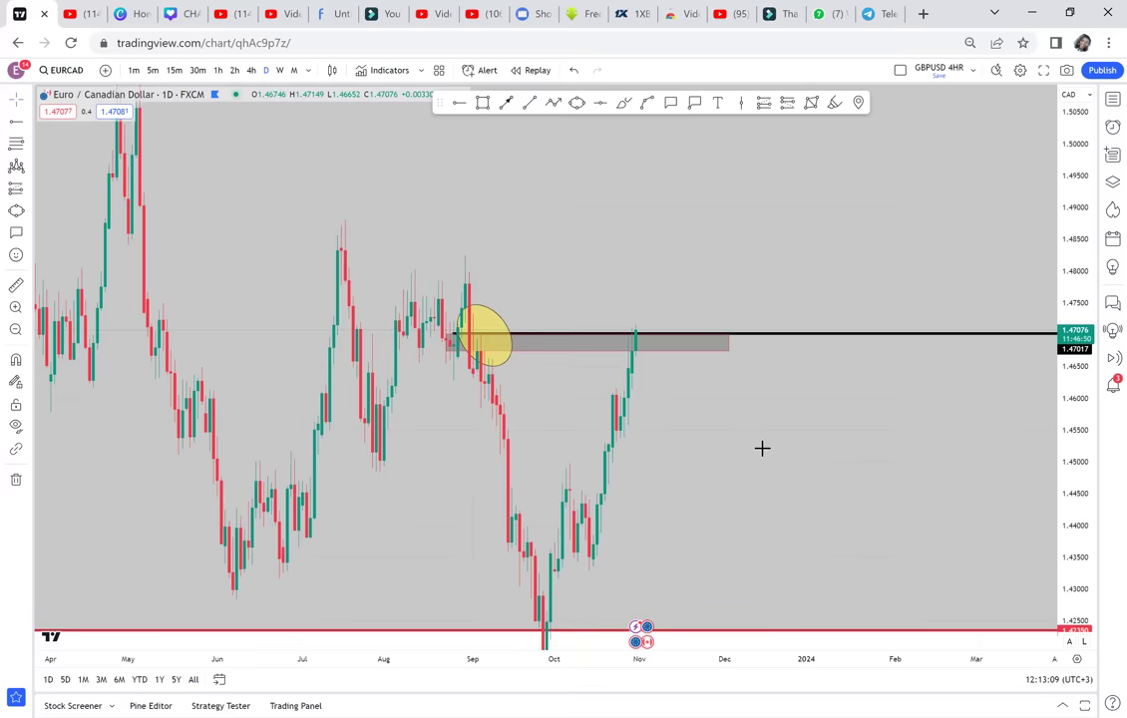
{"action": "left_click_drag", "start_coordinate": [762, 448], "coordinate": [697, 215]}
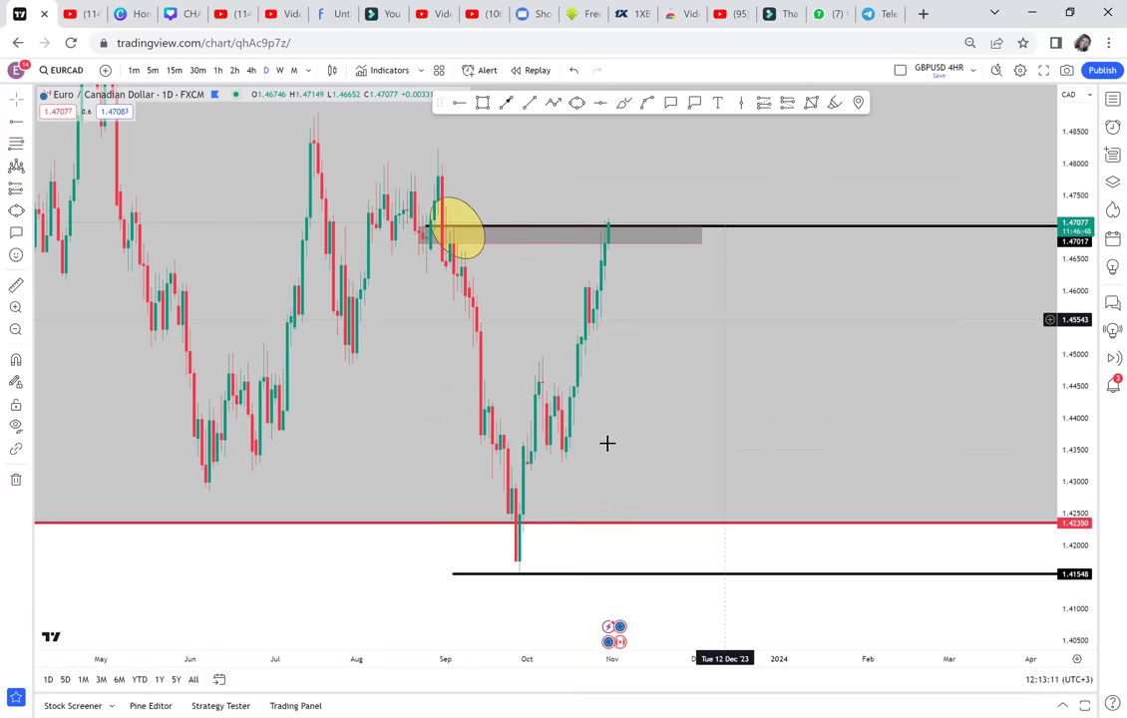
{"action": "left_click_drag", "start_coordinate": [912, 459], "coordinate": [919, 592]}
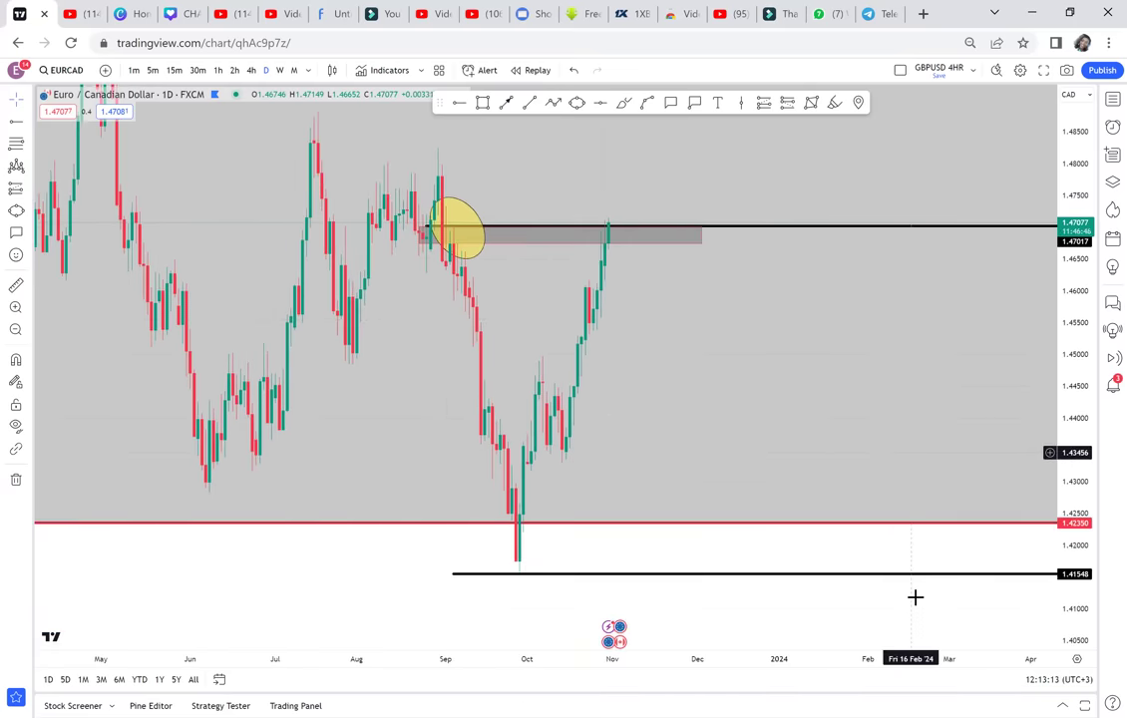
{"action": "left_click_drag", "start_coordinate": [1073, 383], "coordinate": [1071, 397]}
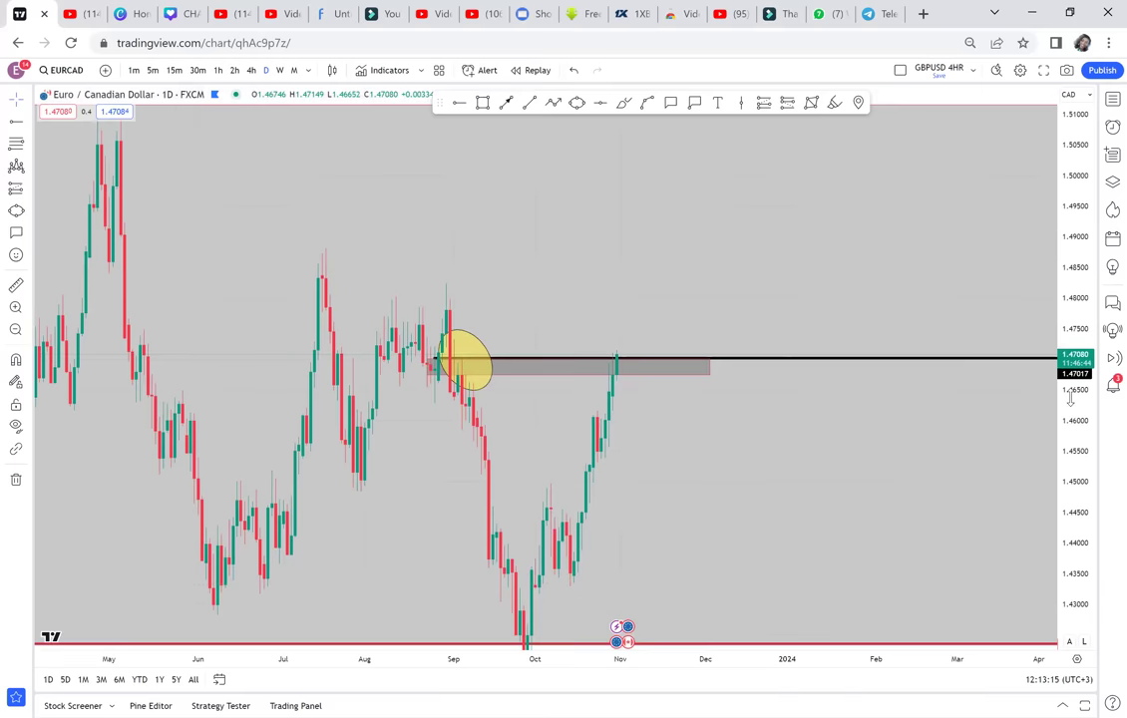
{"action": "left_click_drag", "start_coordinate": [928, 191], "coordinate": [919, 192]}
{"action": "left_click", "coordinate": [918, 185]}
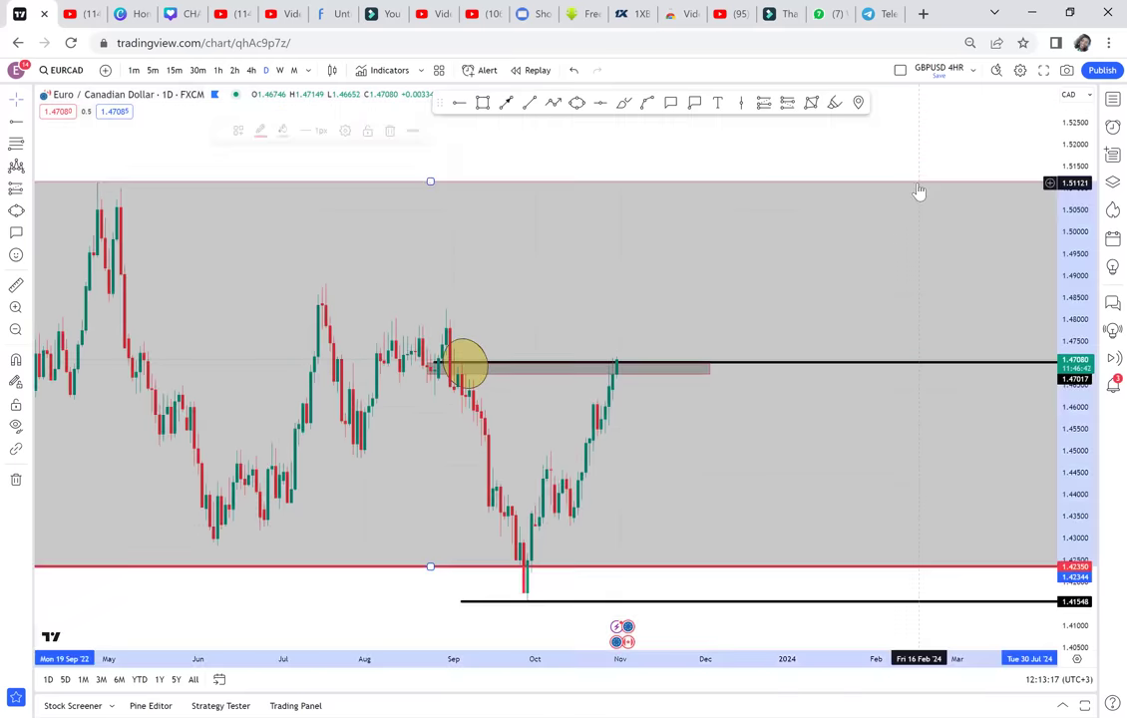
{"action": "key", "text": "Delete"}
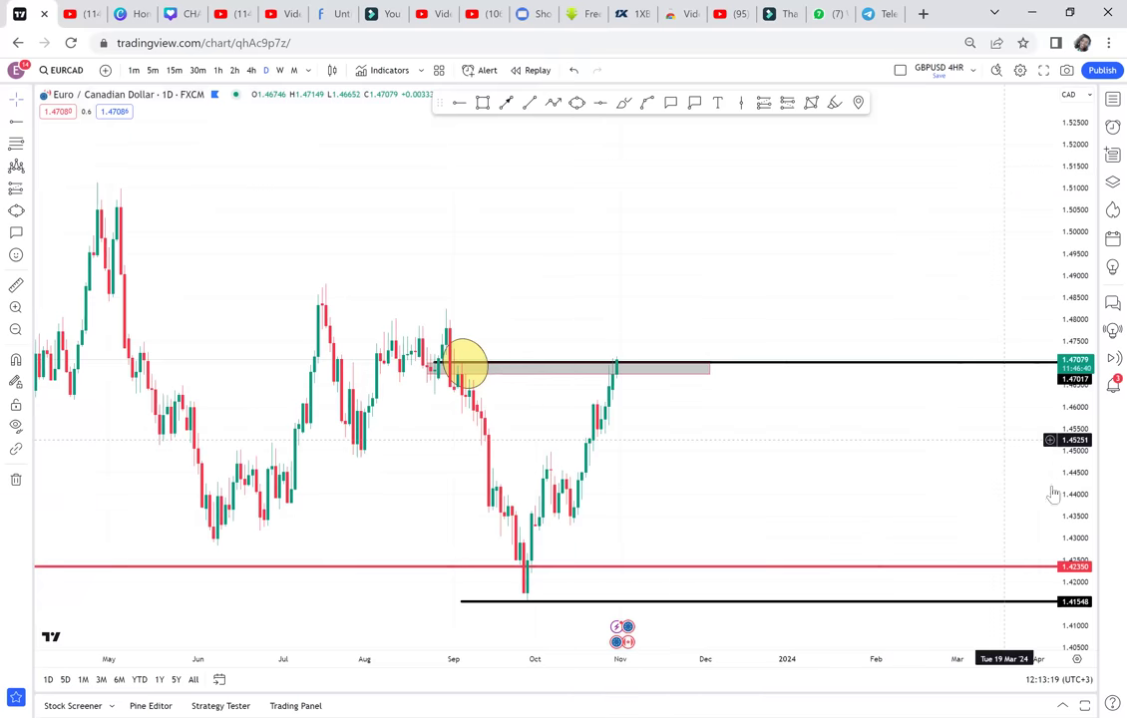
- Draw a rectangle over the August highs from 3 August 2023 to 19 January 2024, spanning about 1.4824 to 1.4777
{"action": "left_click_drag", "start_coordinate": [1069, 502], "coordinate": [1038, 371]}
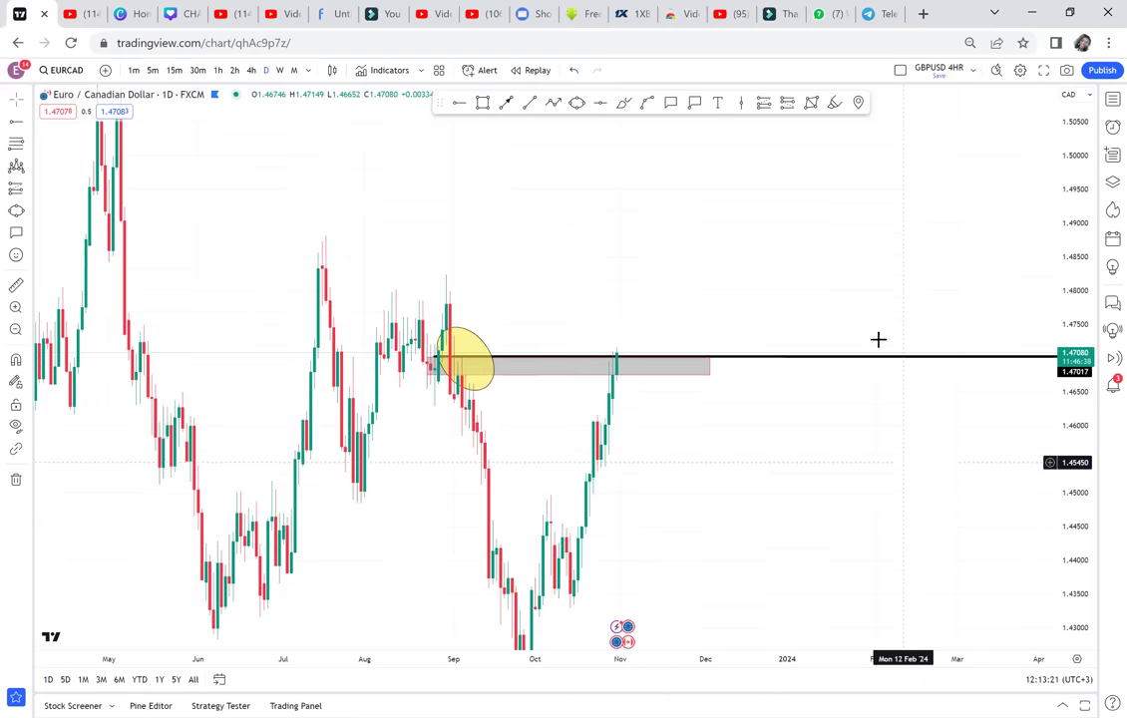
{"action": "left_click_drag", "start_coordinate": [618, 362], "coordinate": [596, 255]}
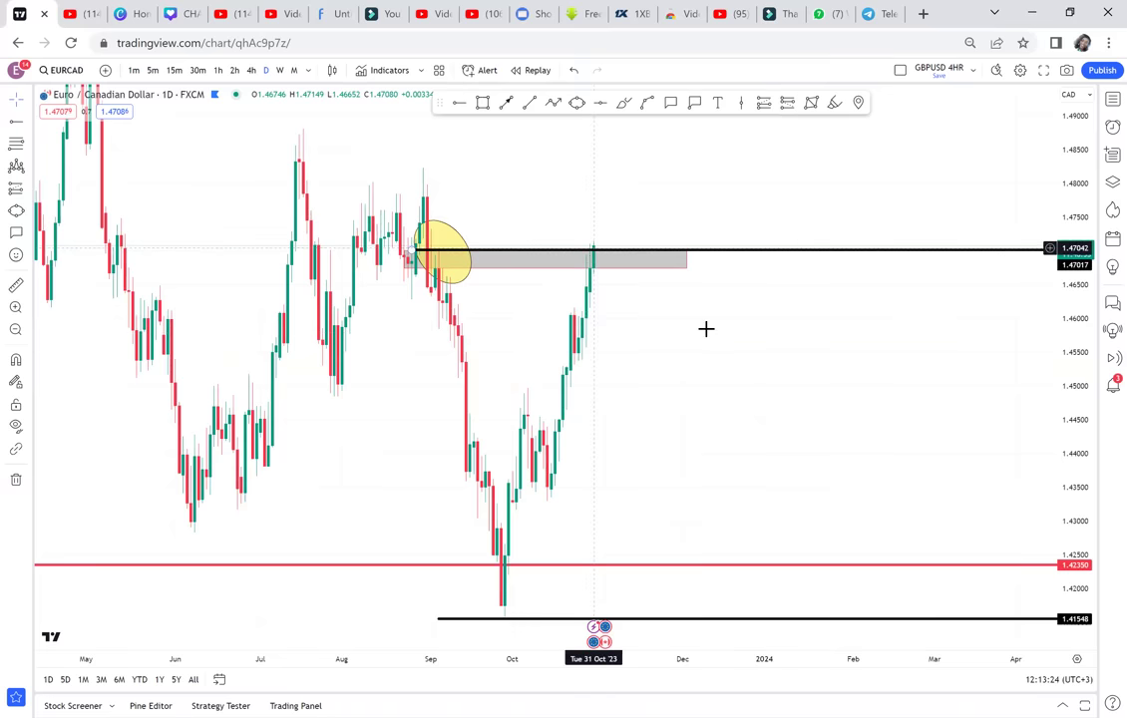
{"action": "scroll", "coordinate": [707, 328], "scroll_direction": "up", "scroll_amount": 1}
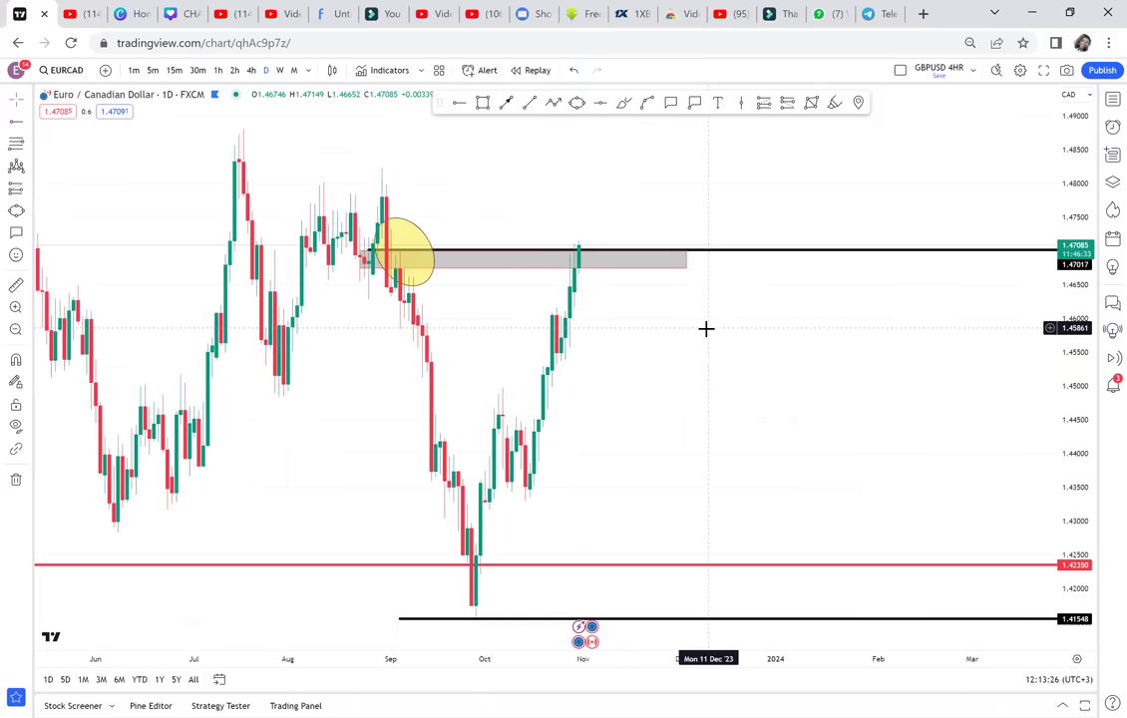
{"action": "left_click", "coordinate": [483, 103]}
{"action": "left_click", "coordinate": [298, 168]}
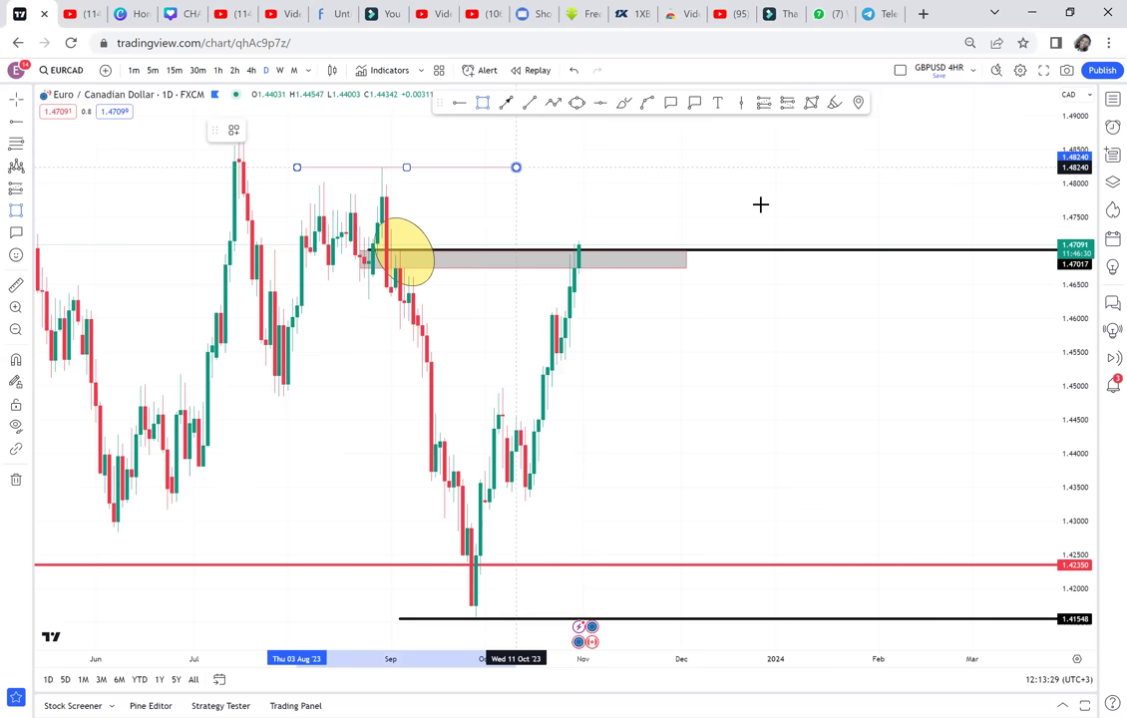
{"action": "left_click", "coordinate": [830, 199]}
{"action": "left_click", "coordinate": [838, 199]}
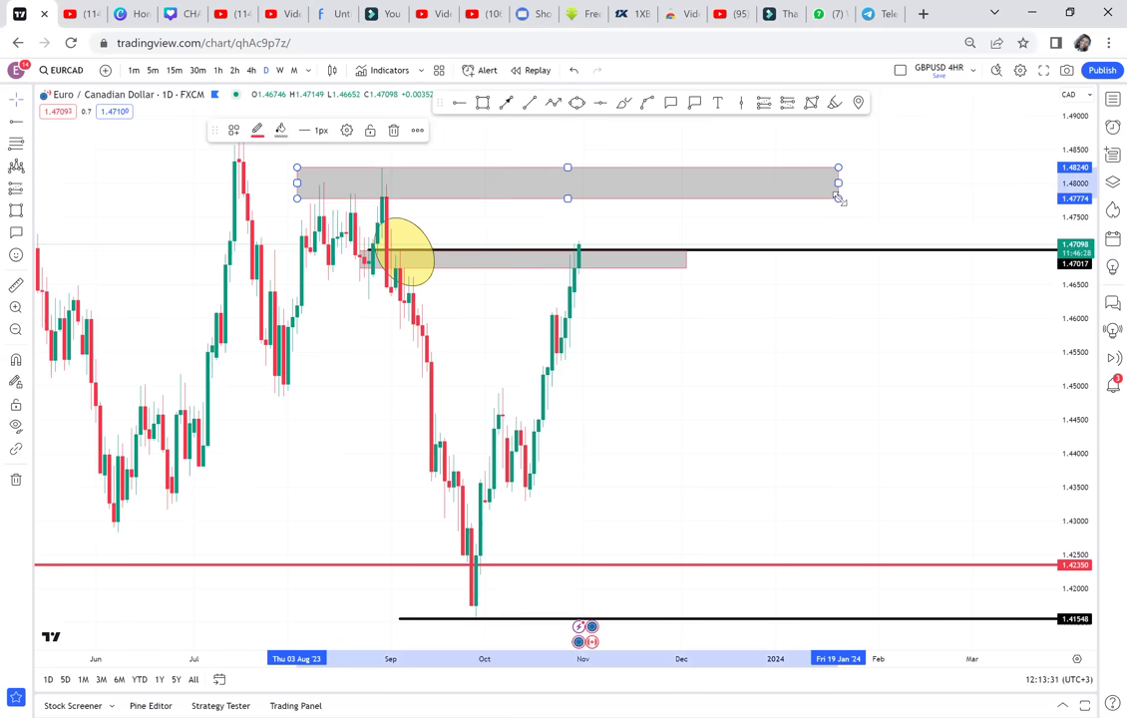
- Compare both marked zones on the weekly timeframe and again on the daily timeframe
{"action": "left_click", "coordinate": [284, 71]}
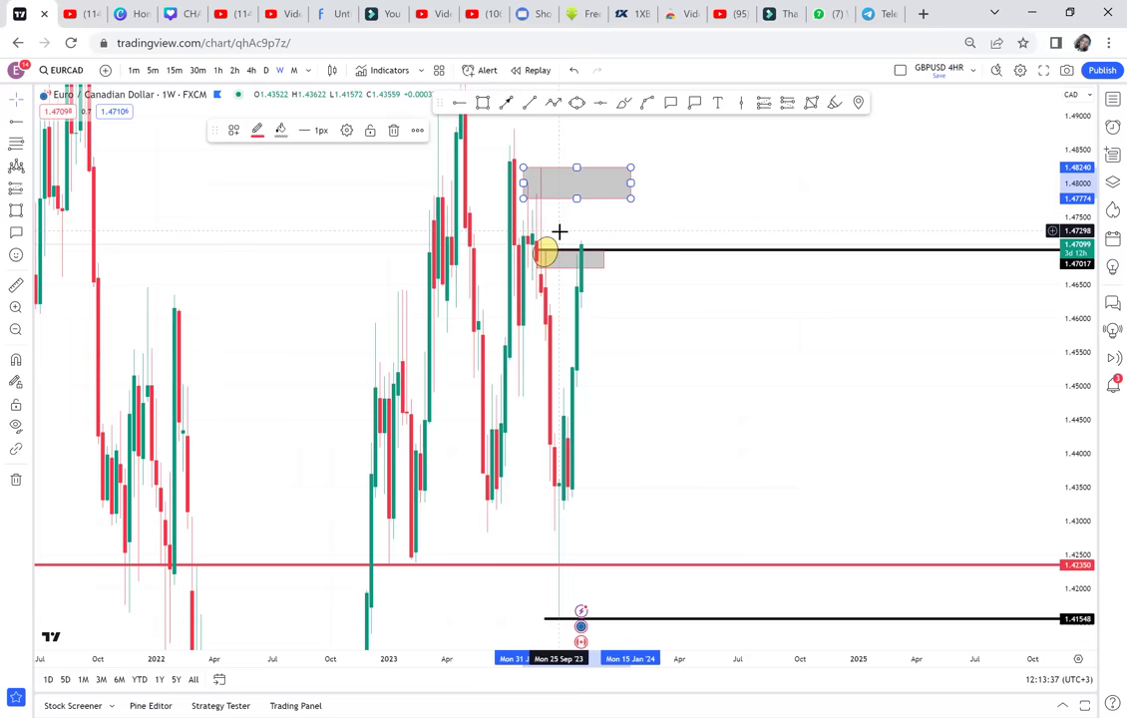
{"action": "left_click_drag", "start_coordinate": [276, 86], "coordinate": [269, 77]}
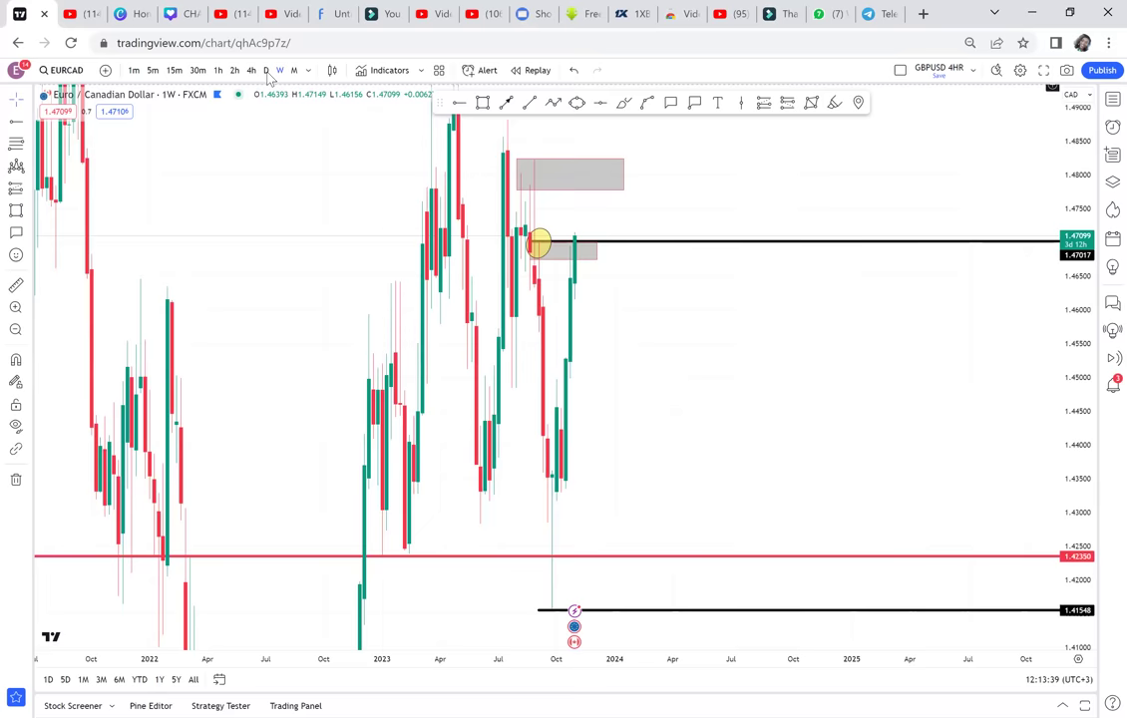
{"action": "left_click", "coordinate": [265, 70]}
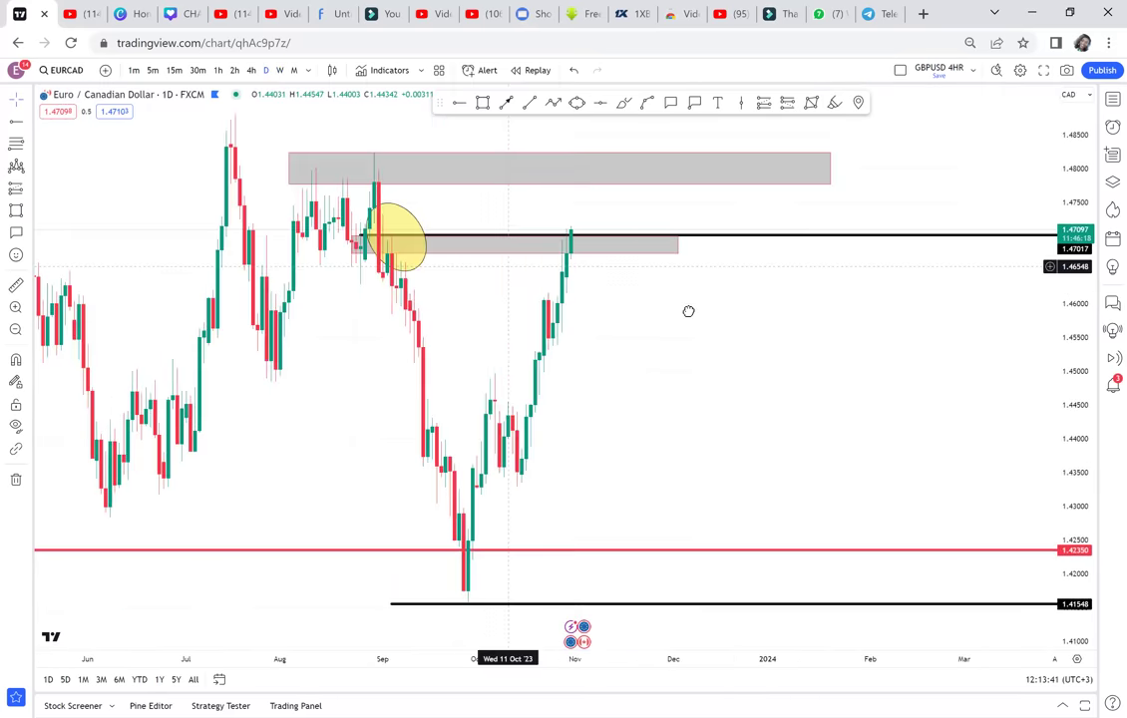
{"action": "right_click", "coordinate": [649, 358]}
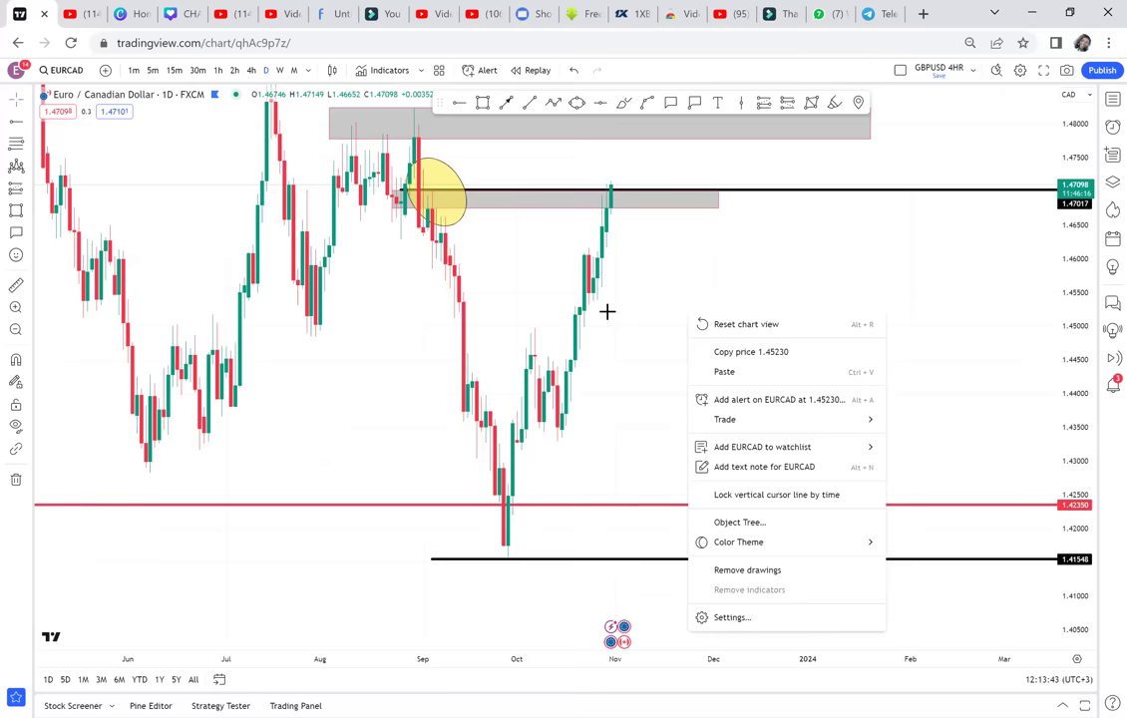
{"action": "left_click", "coordinate": [651, 299]}
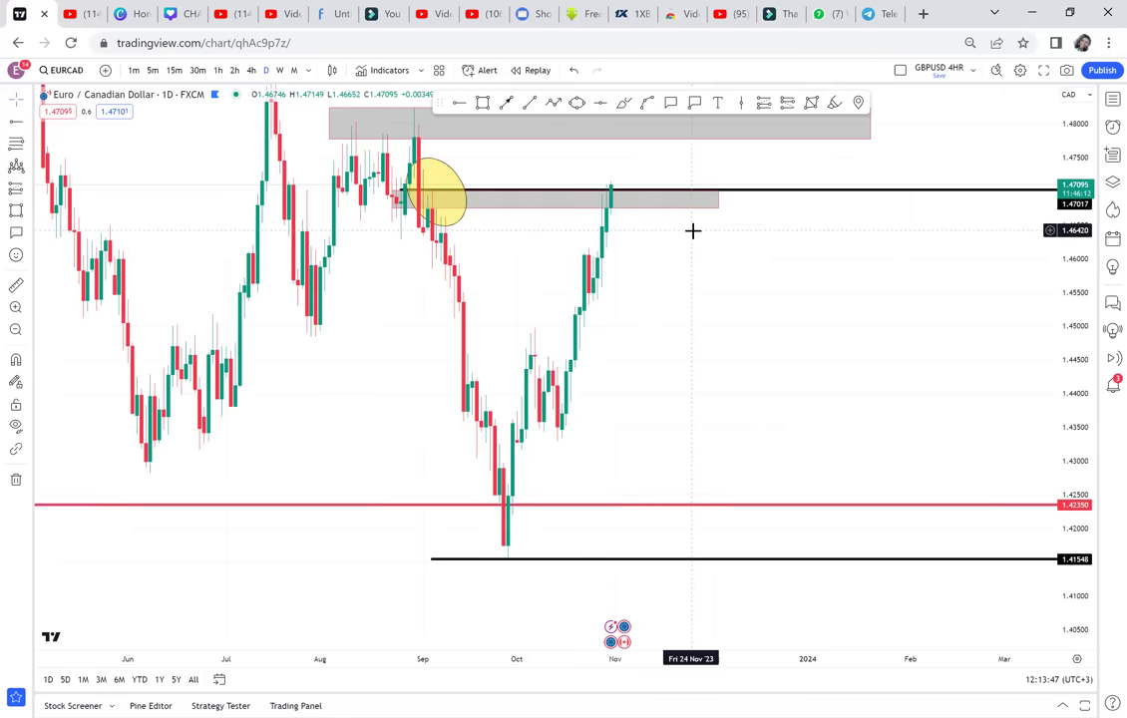
- Draw an ellipse around the end-of-October 2023 candles where they meet the zone at about 1.4702
{"action": "left_click", "coordinate": [577, 103]}
{"action": "left_click", "coordinate": [629, 185]}
{"action": "left_click", "coordinate": [646, 202]}
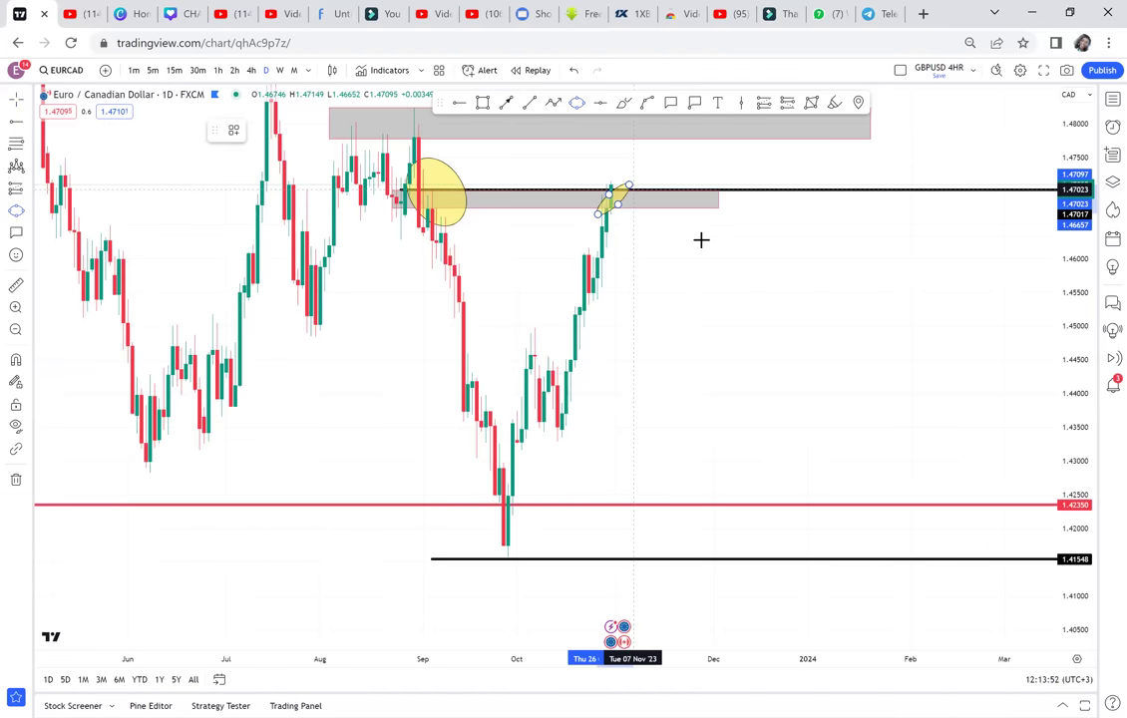
{"action": "scroll", "coordinate": [702, 239], "scroll_direction": "up", "scroll_amount": 2}
{"action": "scroll", "coordinate": [701, 240], "scroll_direction": "up", "scroll_amount": 1}
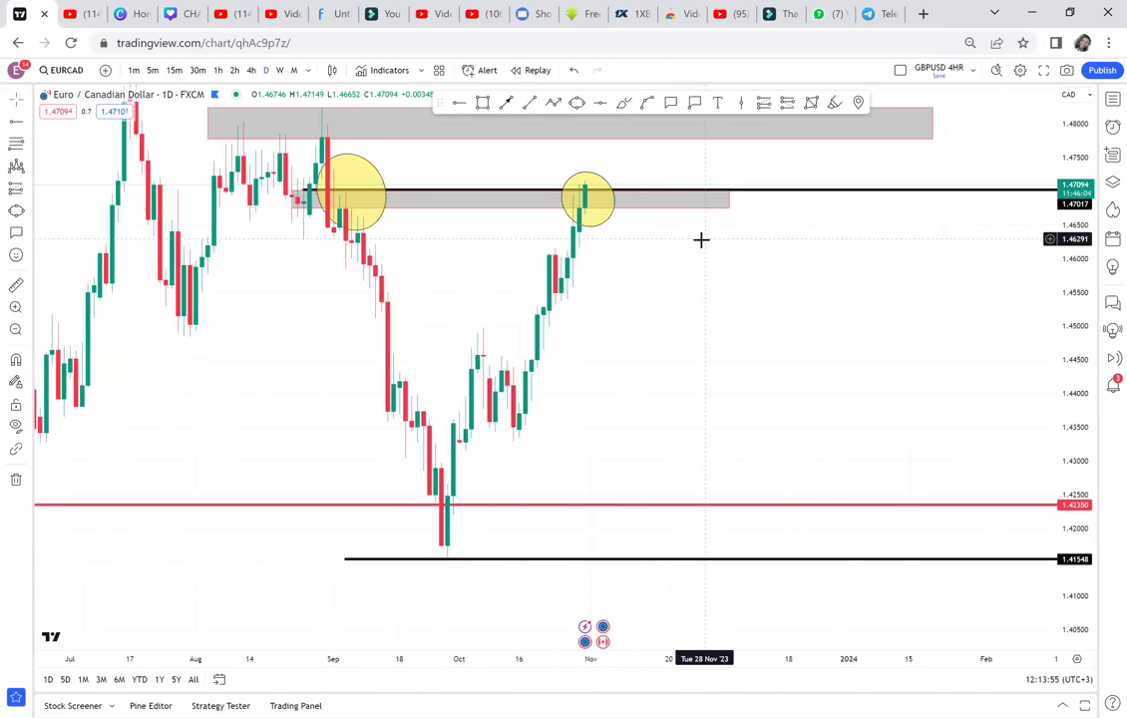
- Draw a horizontal ray from the 24 October 2023 candle high at about 1.4615
{"action": "scroll", "coordinate": [701, 240], "scroll_direction": "up", "scroll_amount": 1}
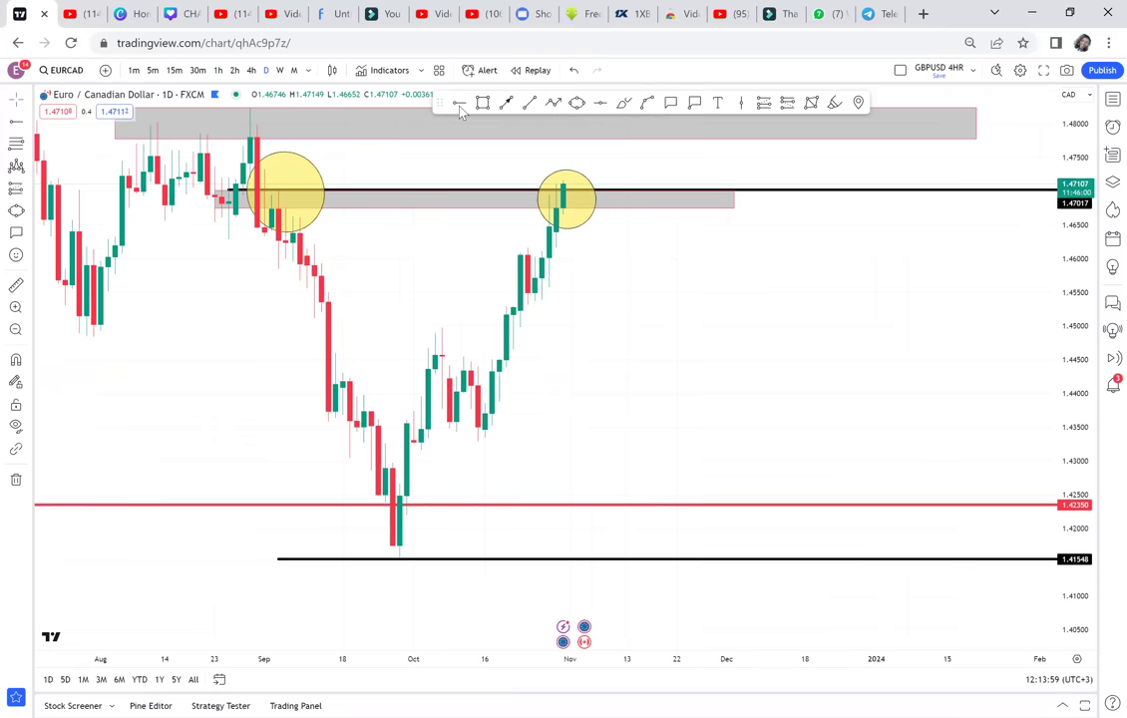
{"action": "left_click", "coordinate": [527, 248]}
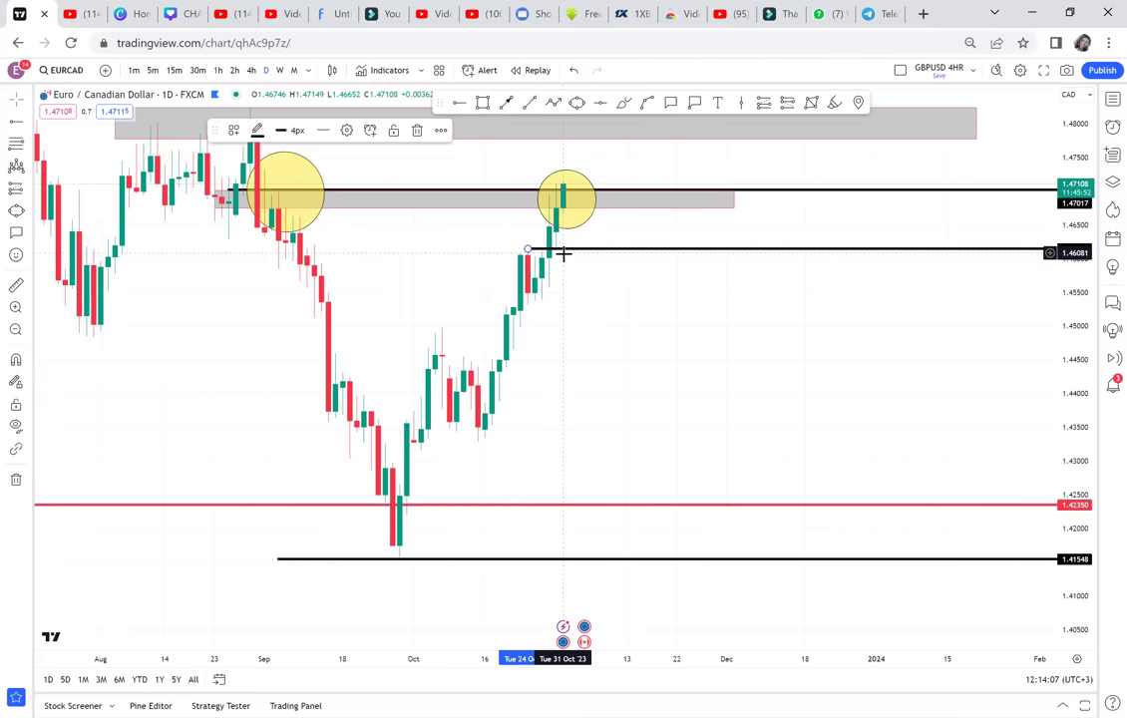
- Measure the price drop from the late-August ellipse at the resistance zone down to the lowest black ray
{"action": "left_click_drag", "start_coordinate": [631, 393], "coordinate": [689, 398]}
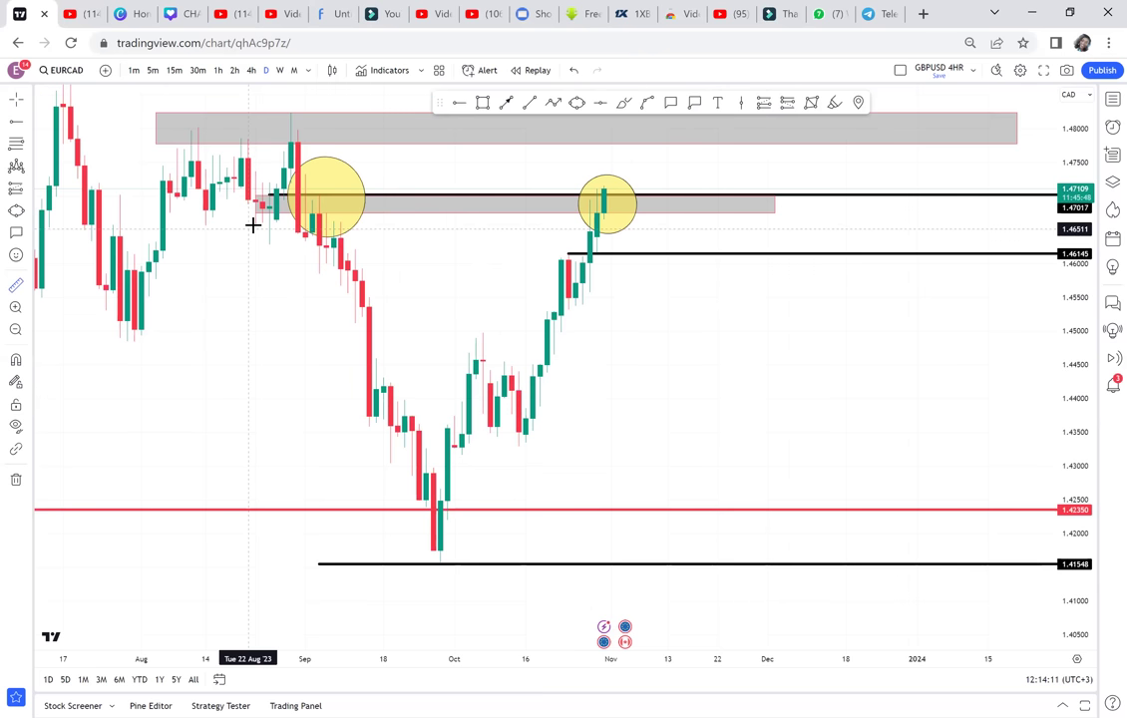
{"action": "left_click", "coordinate": [286, 198]}
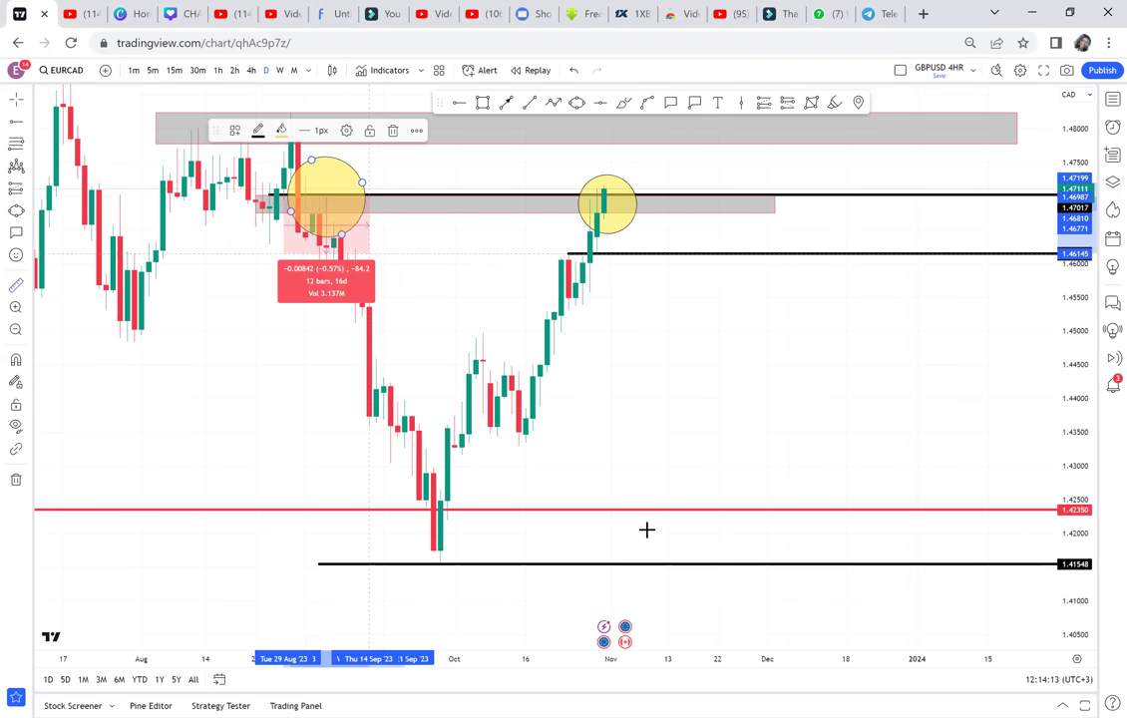
{"action": "left_click", "coordinate": [739, 563]}
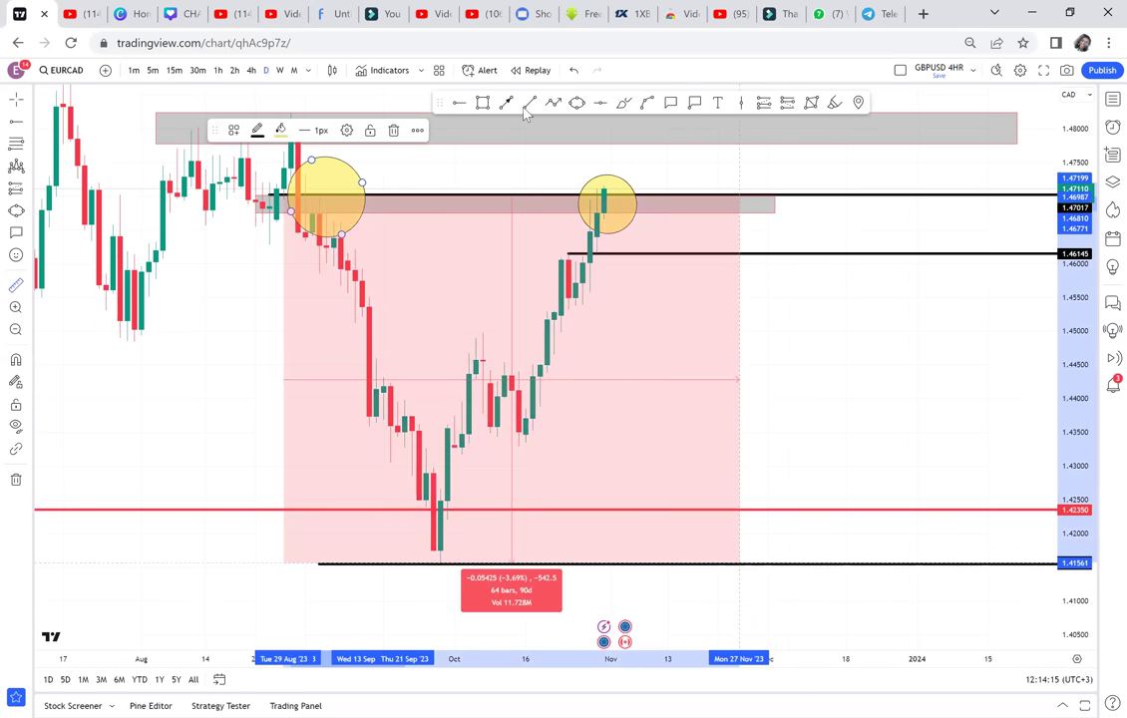
- Add a horizontal line at about 1.4429 through the mid-October candles and colour it green
{"action": "left_click", "coordinate": [600, 103]}
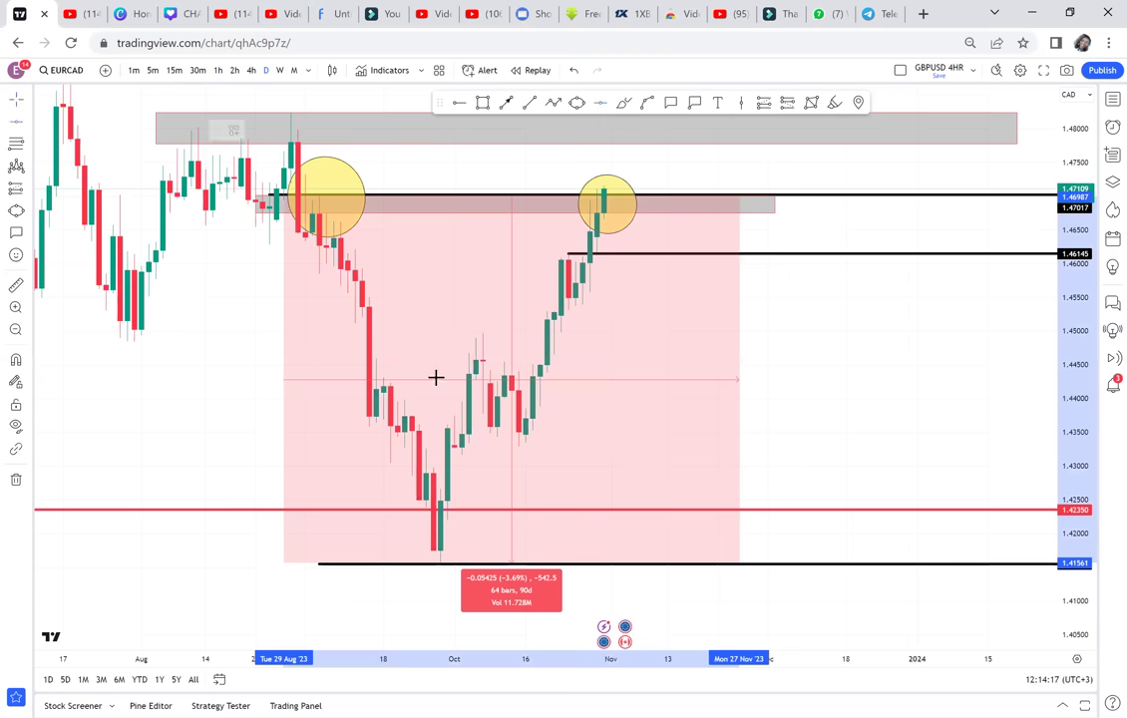
{"action": "left_click", "coordinate": [546, 379]}
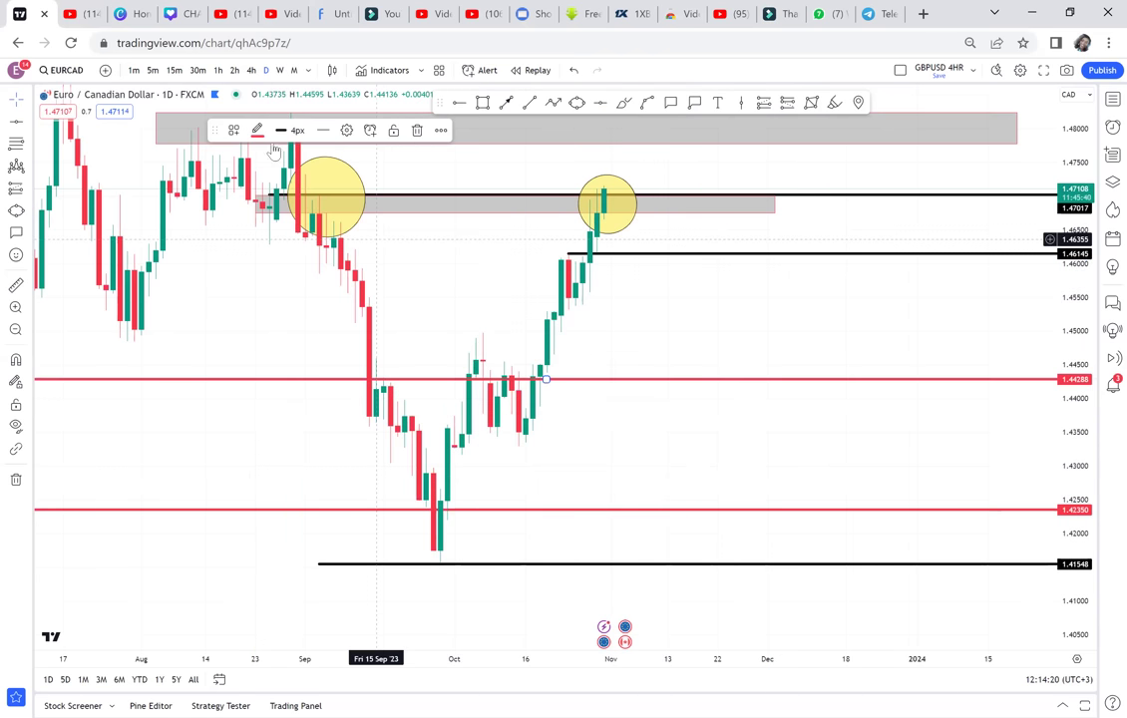
{"action": "left_click", "coordinate": [256, 129]}
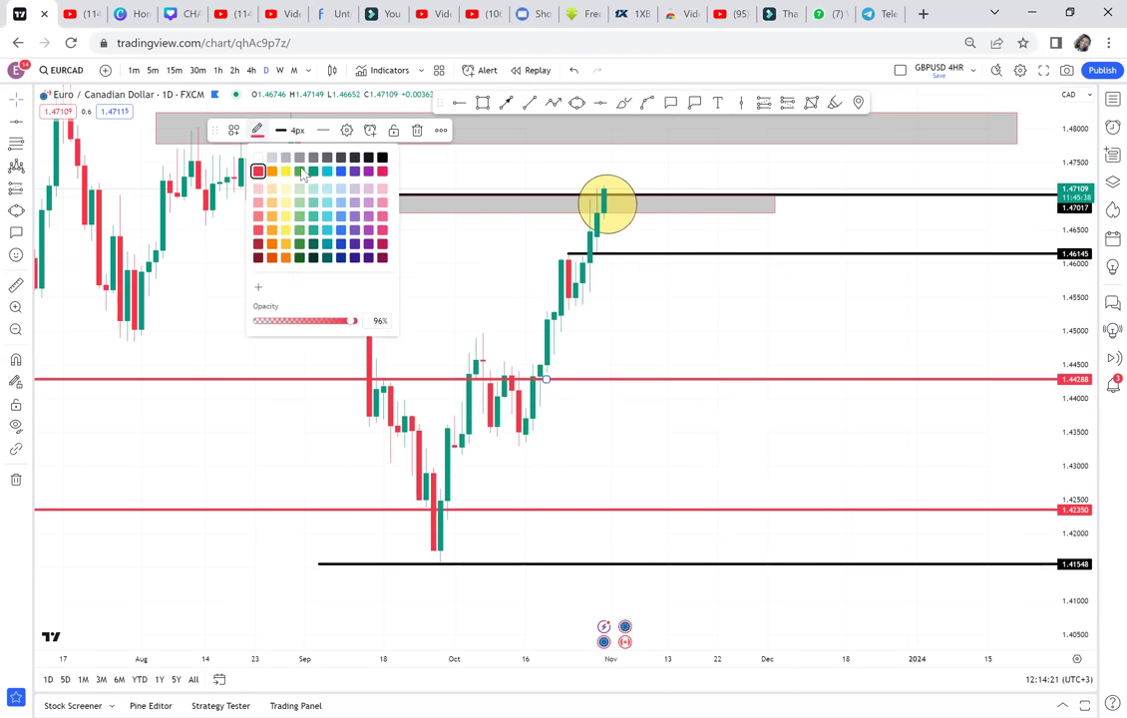
{"action": "left_click", "coordinate": [298, 172]}
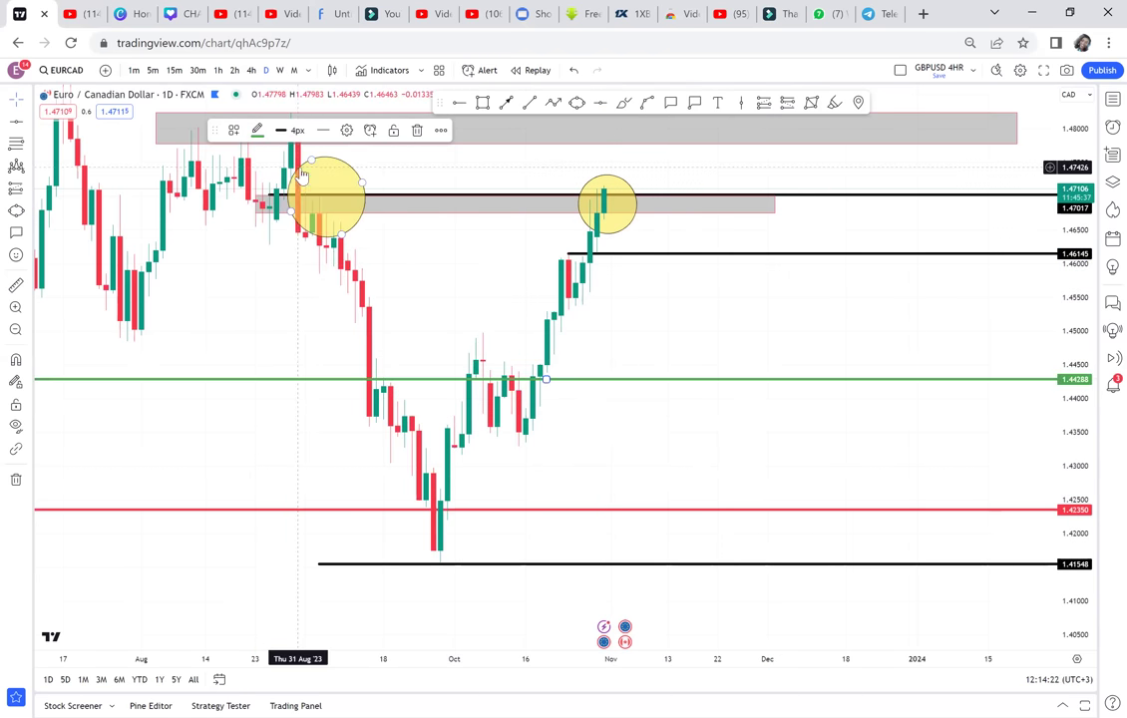
- Draw a small ellipse around the mid-October 2023 candles where they cross the green line
{"action": "left_click", "coordinate": [579, 103]}
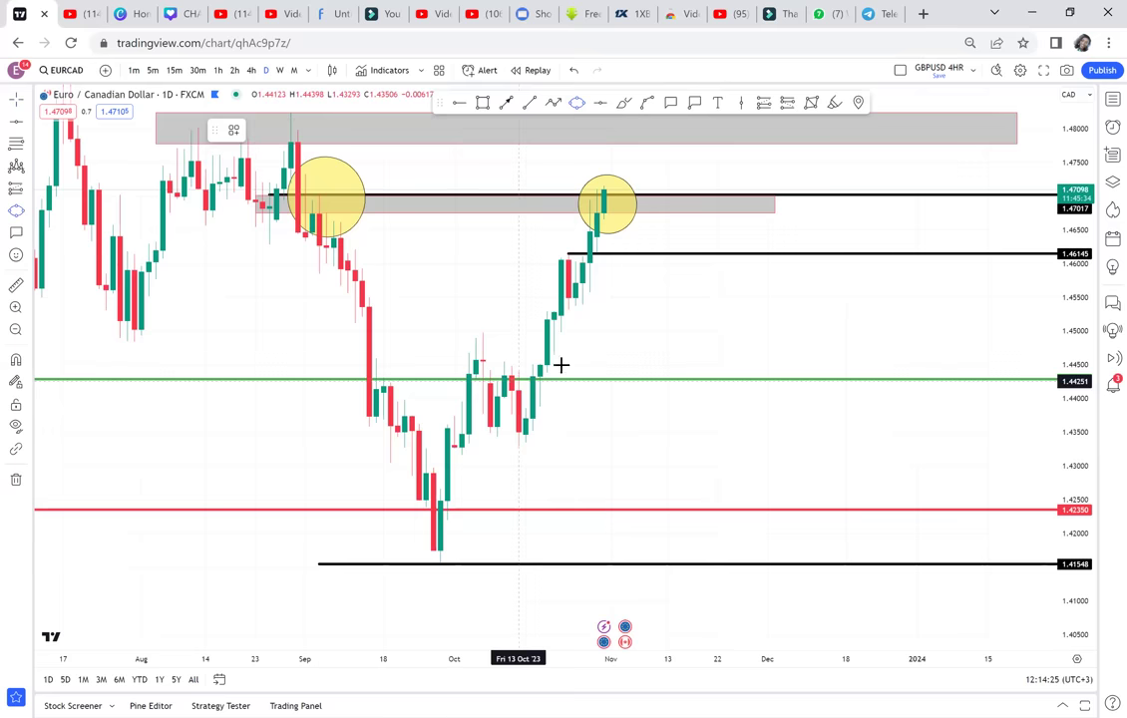
{"action": "left_click", "coordinate": [561, 365]}
{"action": "left_click", "coordinate": [577, 385]}
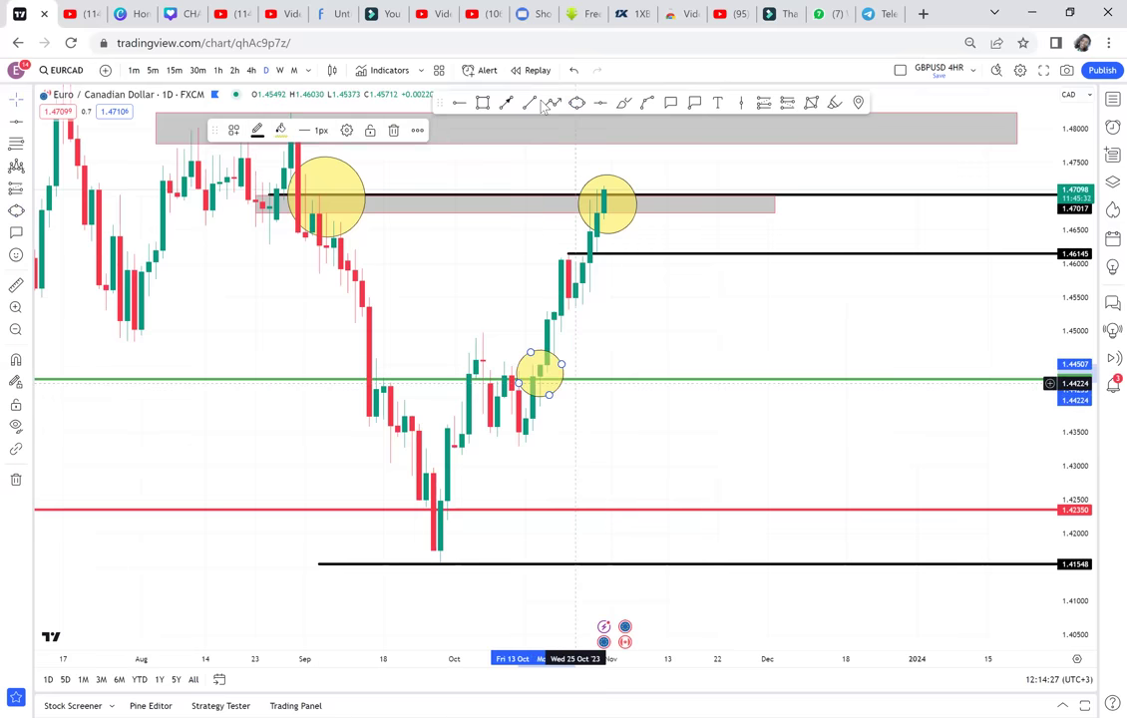
- Add a callout reading "RBS" that points to the small ellipse on the green line
{"action": "left_click", "coordinate": [671, 104]}
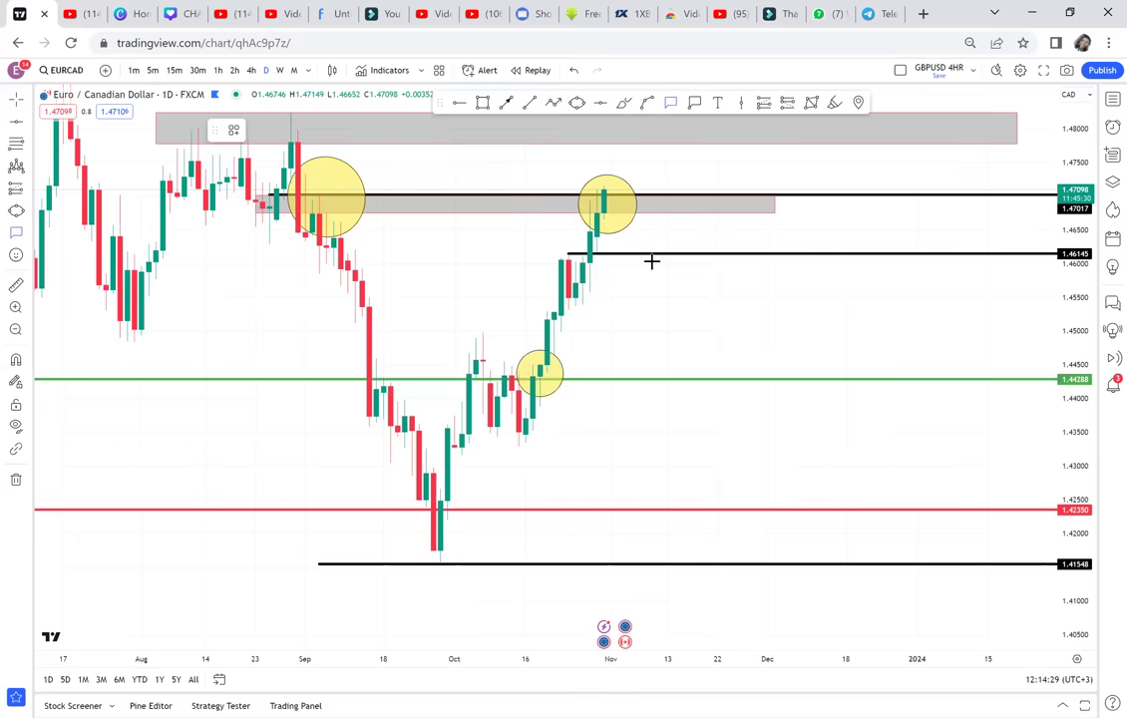
{"action": "left_click", "coordinate": [538, 381]}
{"action": "left_click", "coordinate": [611, 432]}
{"action": "type", "text": "RBS"}
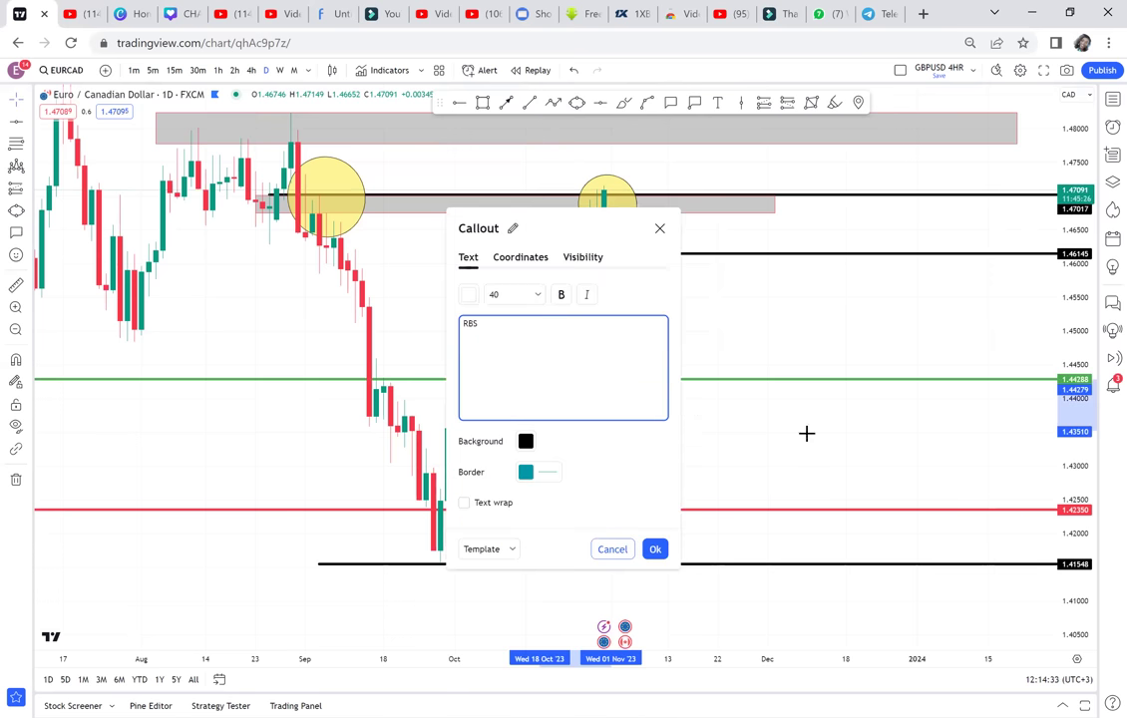
{"action": "left_click", "coordinate": [806, 433]}
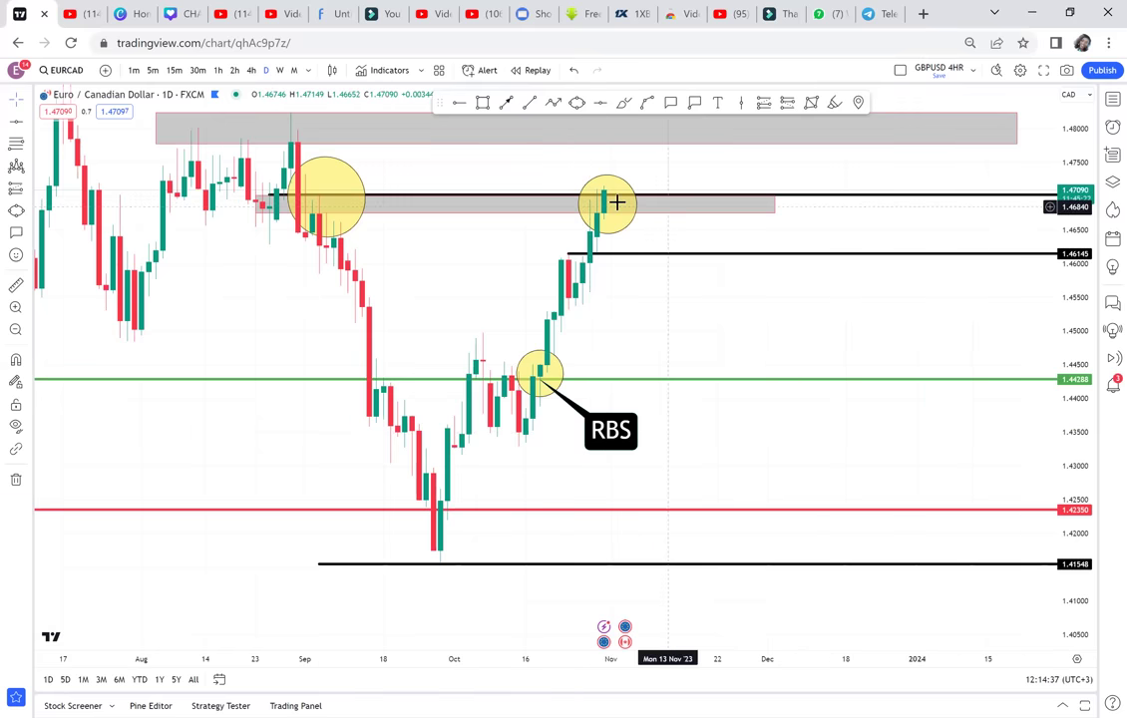
- Draw an ellipse around the late-September low at the red line, spanning 18 September to 11 October 2023
{"action": "left_click_drag", "start_coordinate": [671, 333], "coordinate": [755, 366]}
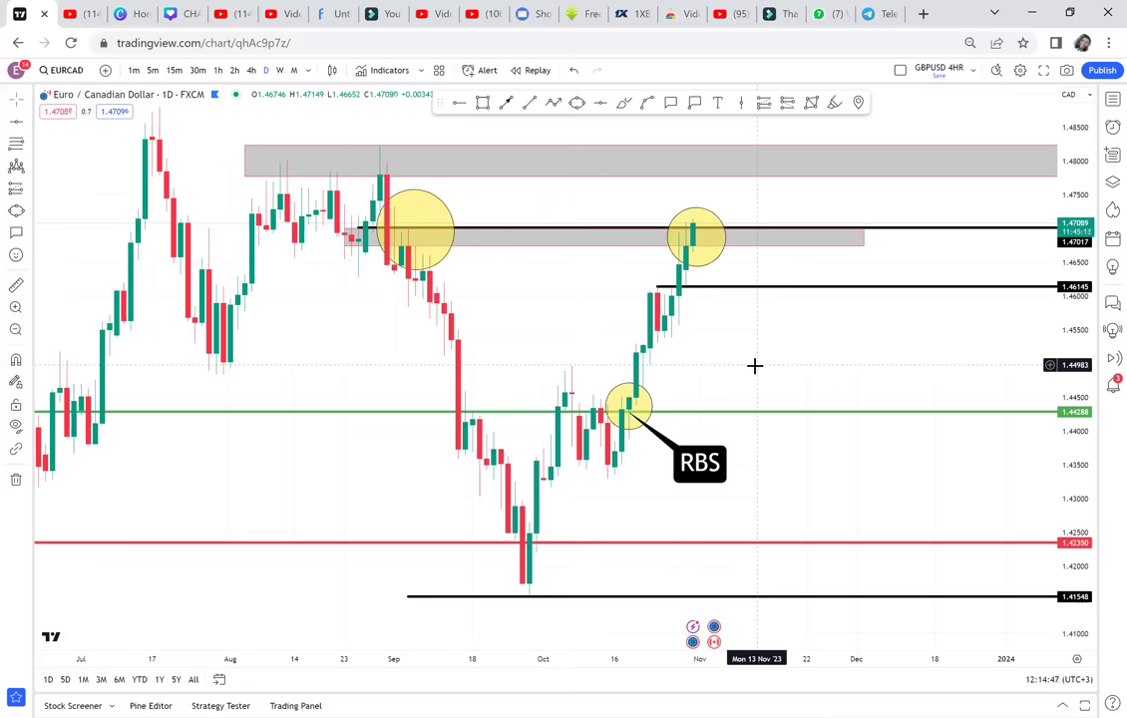
{"action": "left_click_drag", "start_coordinate": [773, 281], "coordinate": [970, 236]}
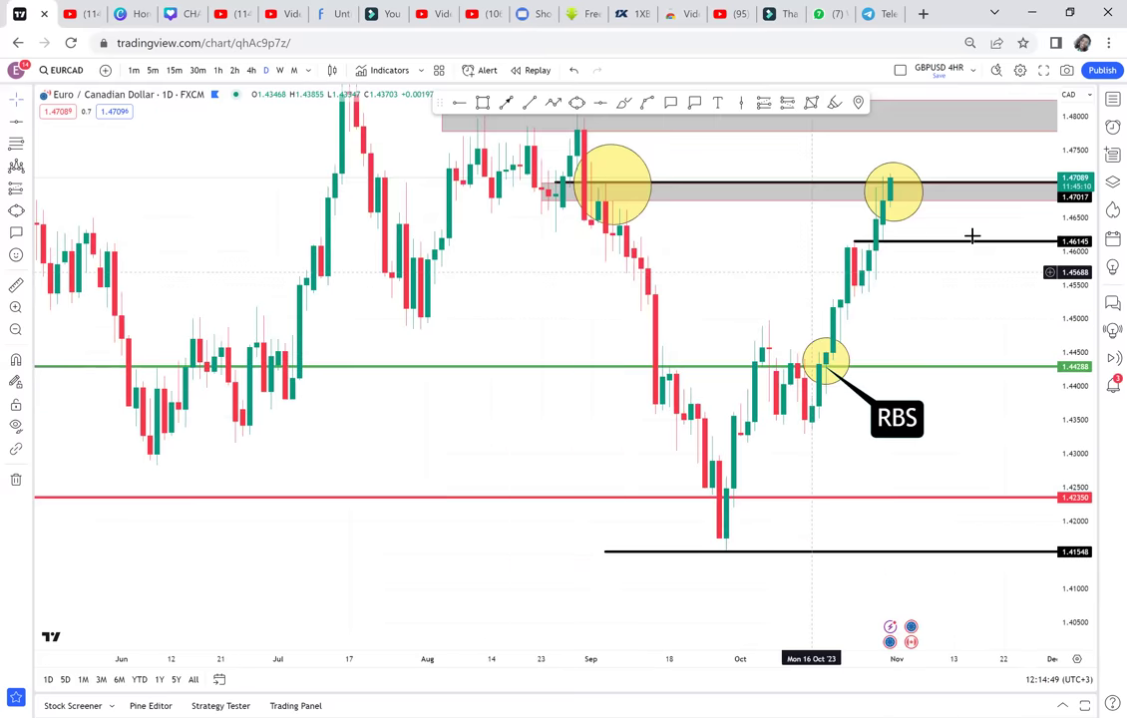
{"action": "left_click", "coordinate": [577, 102]}
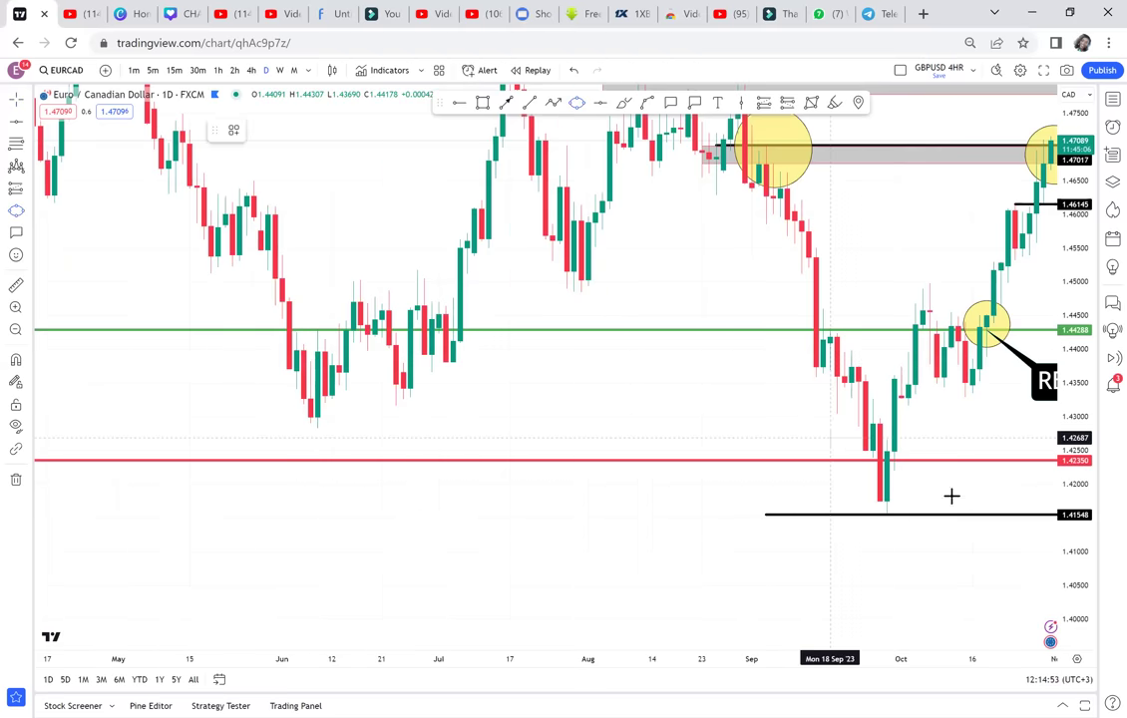
{"action": "left_click", "coordinate": [833, 438]}
{"action": "left_click", "coordinate": [950, 496]}
{"action": "left_click", "coordinate": [955, 548]}
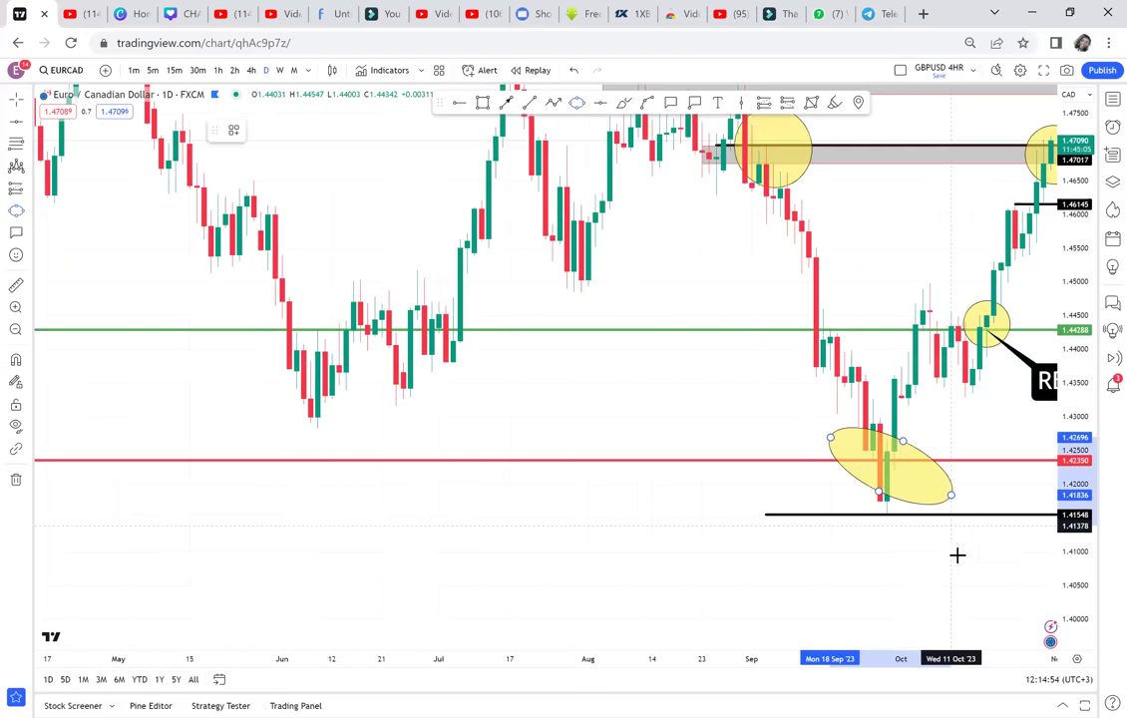
- Move the late-October horizontal ray down to about 1.4532, starting at 11 October 2023
{"action": "scroll", "coordinate": [675, 535], "scroll_direction": "right", "scroll_amount": 1}
{"action": "left_click_drag", "start_coordinate": [674, 535], "coordinate": [410, 519]}
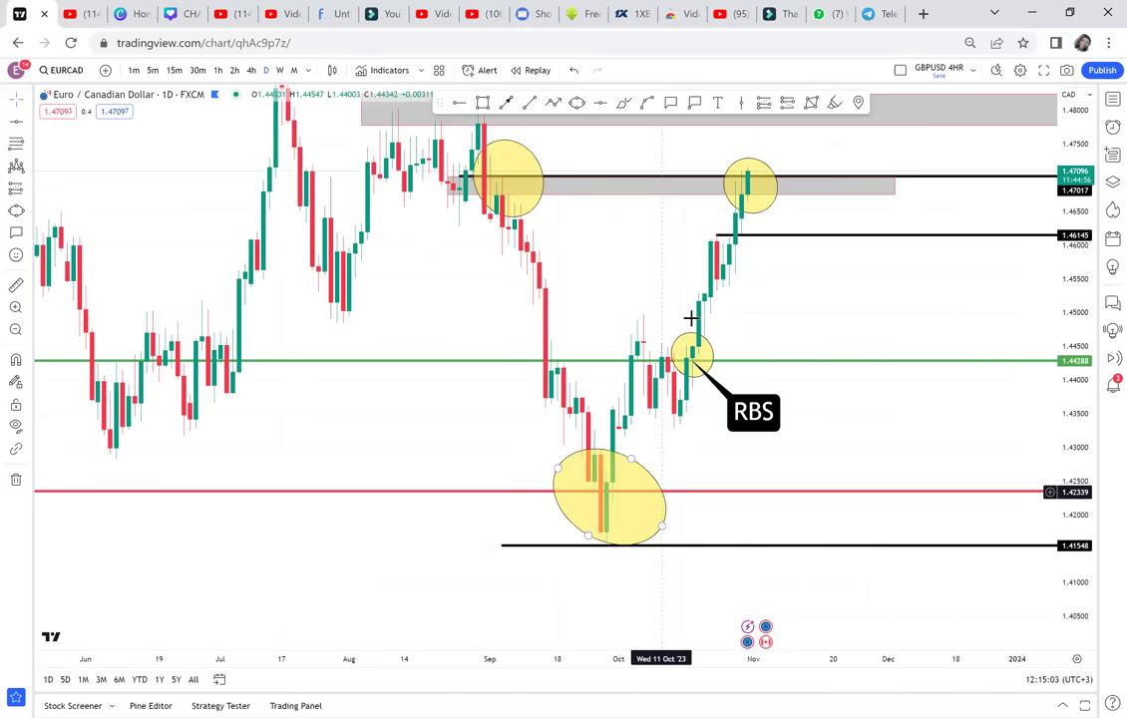
{"action": "left_click_drag", "start_coordinate": [713, 235], "coordinate": [670, 296]}
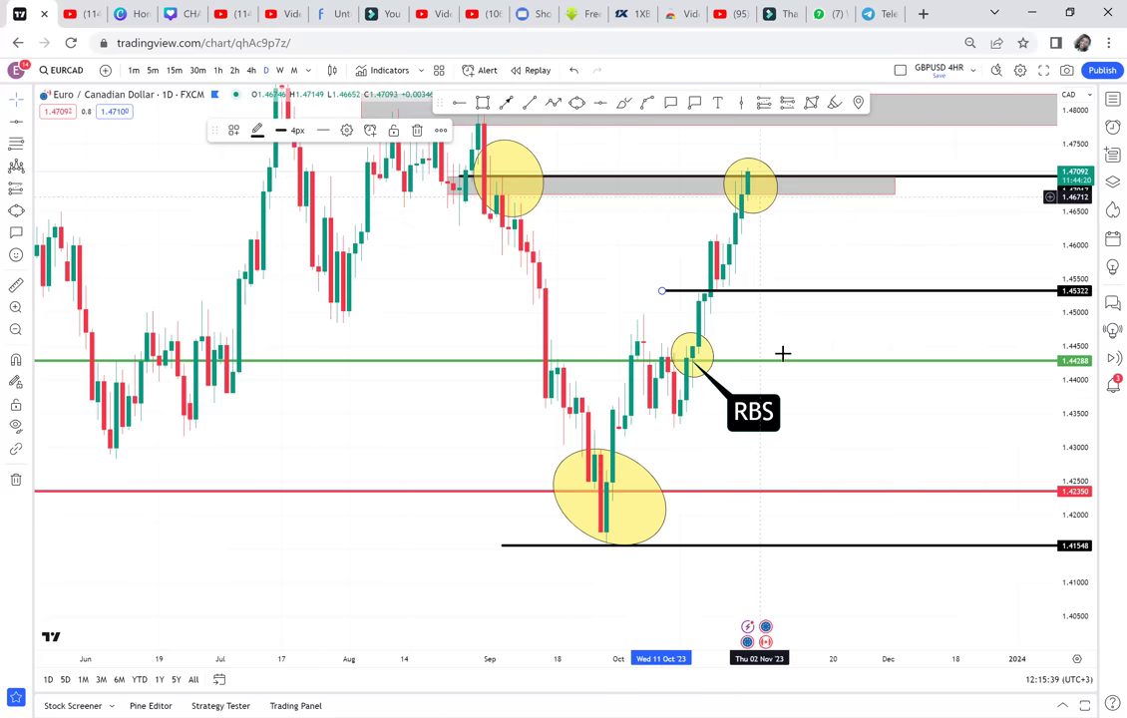
{"action": "left_click", "coordinate": [868, 241]}
{"action": "left_click_drag", "start_coordinate": [870, 243], "coordinate": [815, 366]}
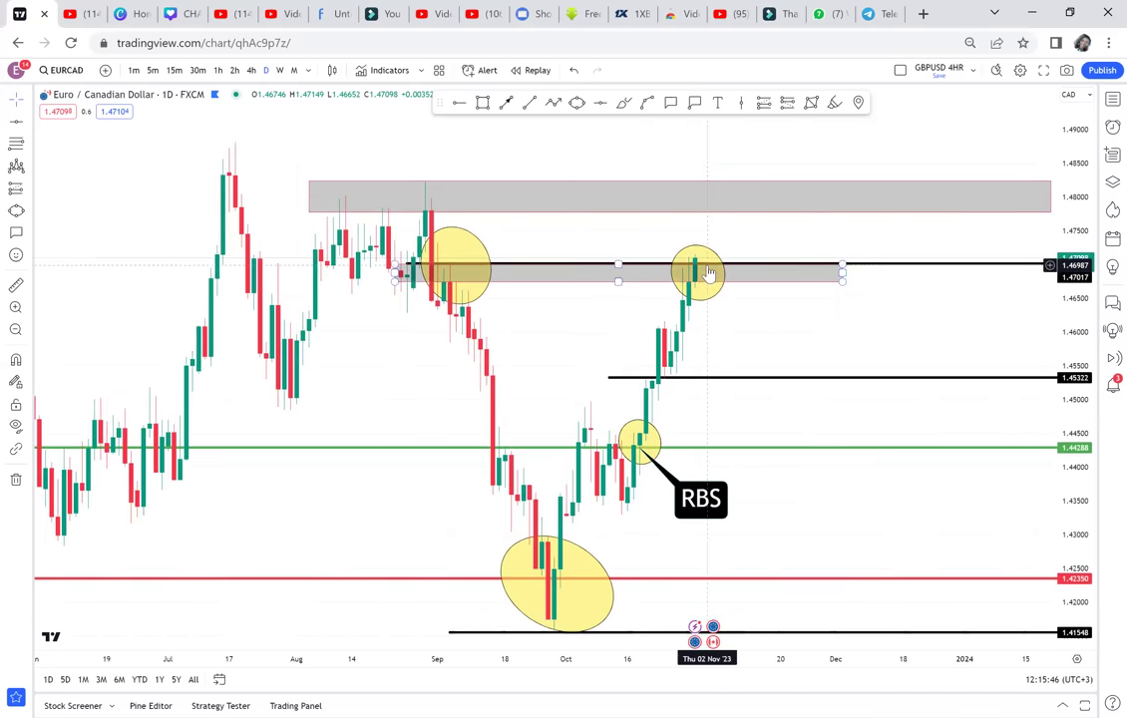
{"action": "left_click_drag", "start_coordinate": [526, 586], "coordinate": [522, 486]}
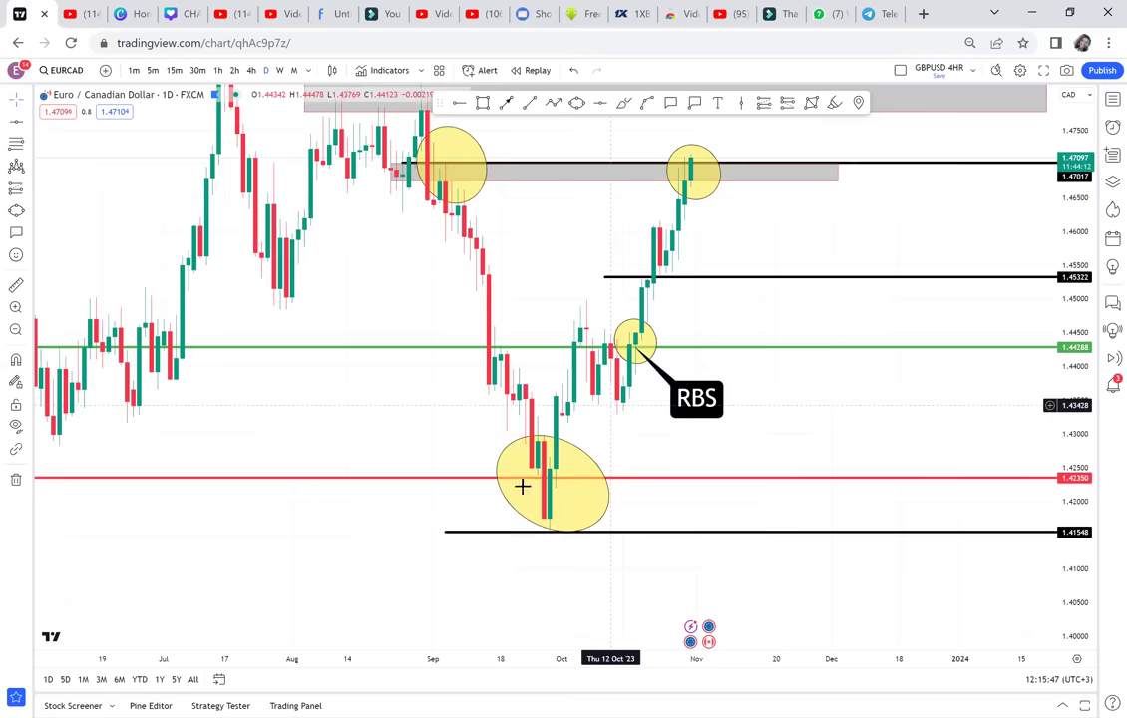